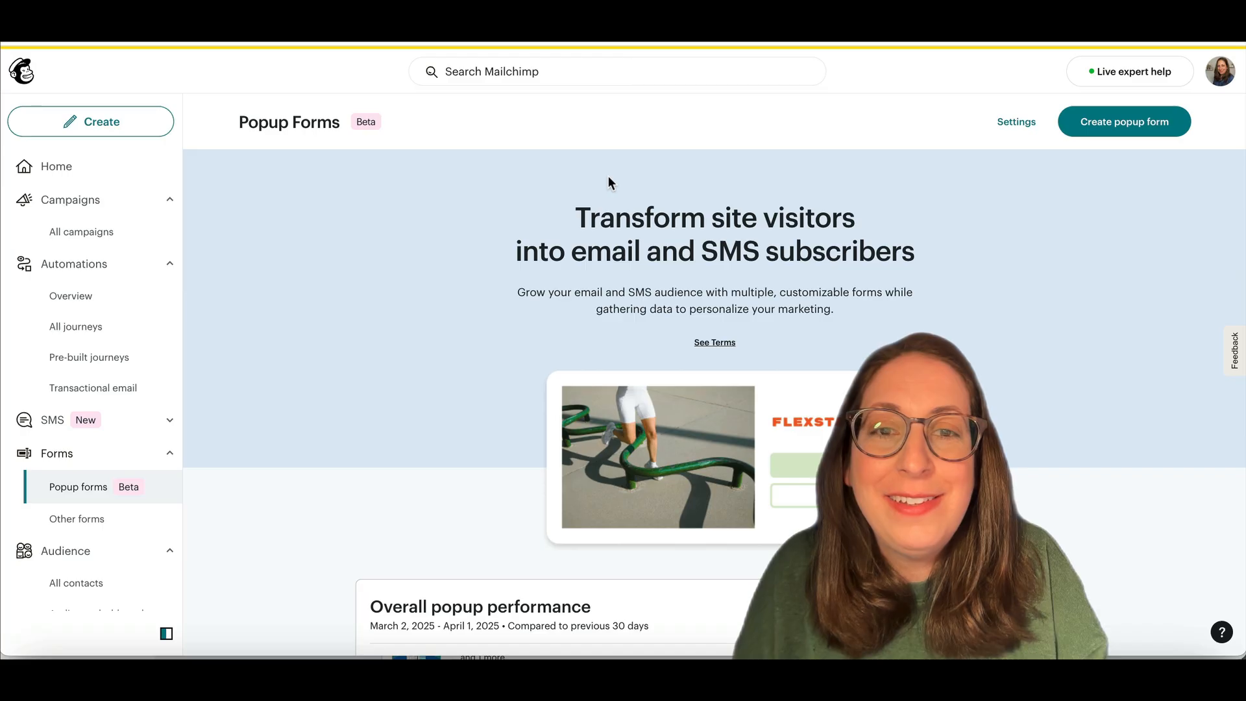
Step: Start a free-content popup form using the Bright Preview Slideout template
{"action": "left_click", "coordinate": [1111, 129]}
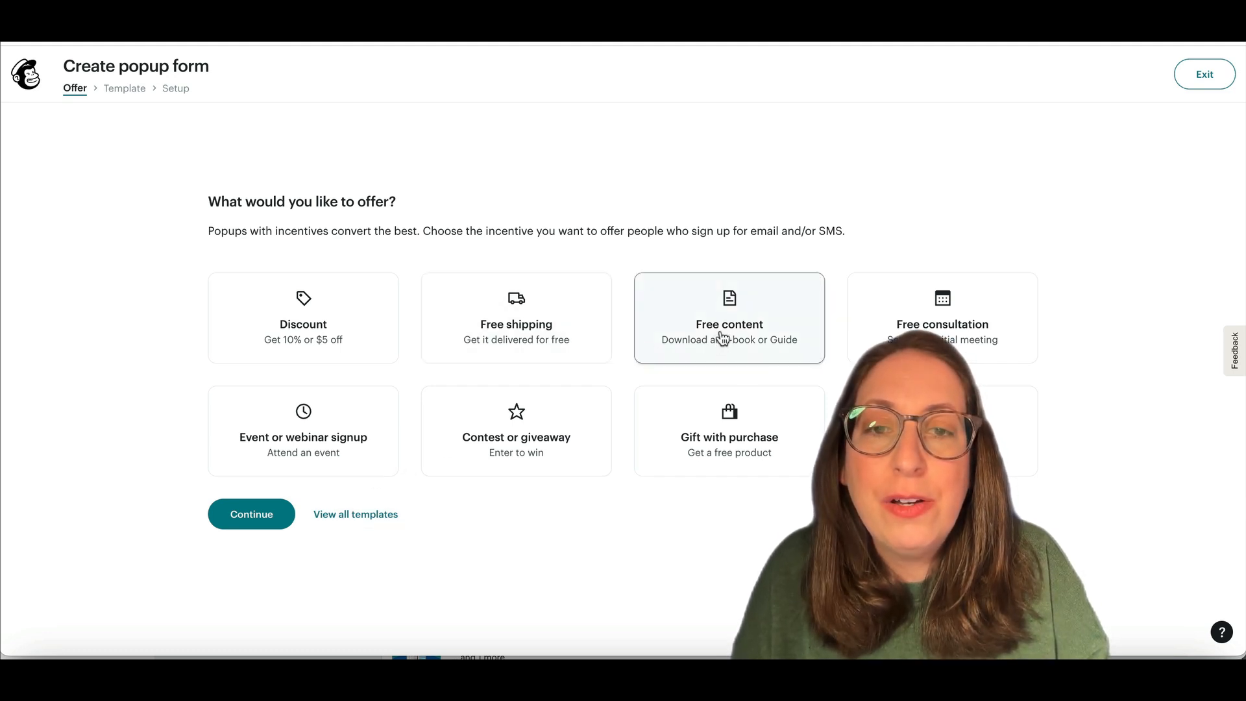
{"action": "left_click", "coordinate": [753, 332]}
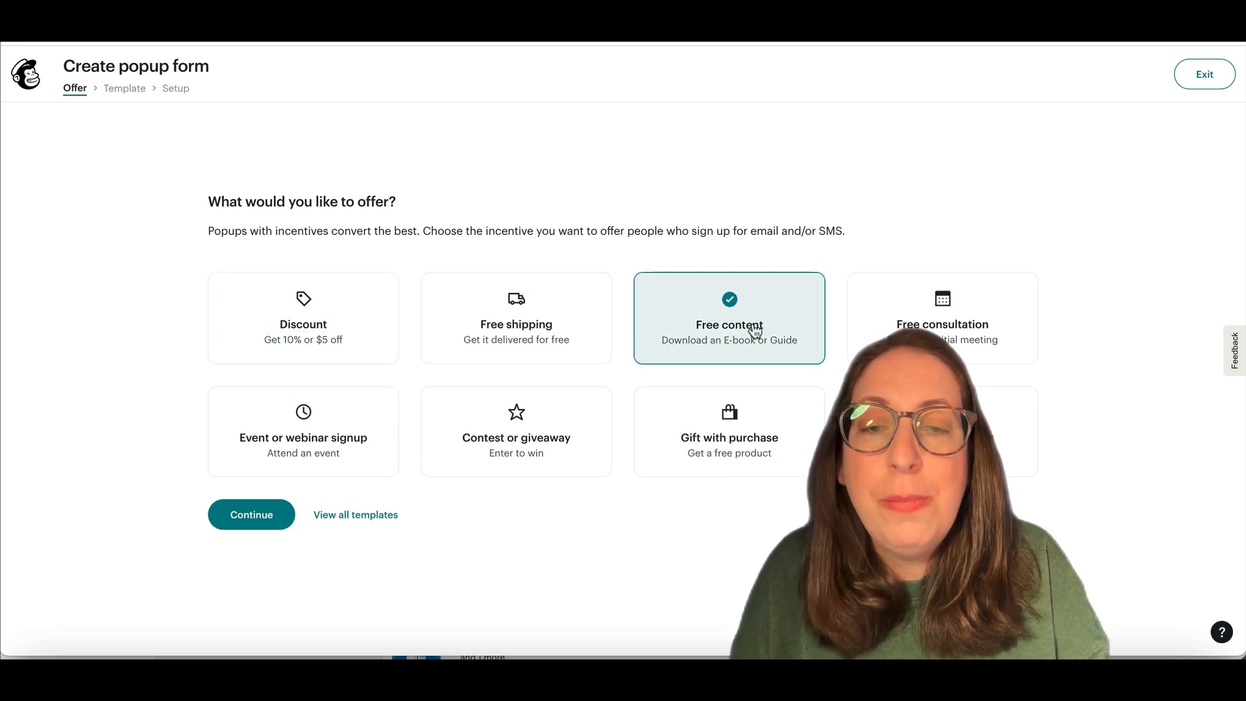
{"action": "left_click", "coordinate": [251, 514]}
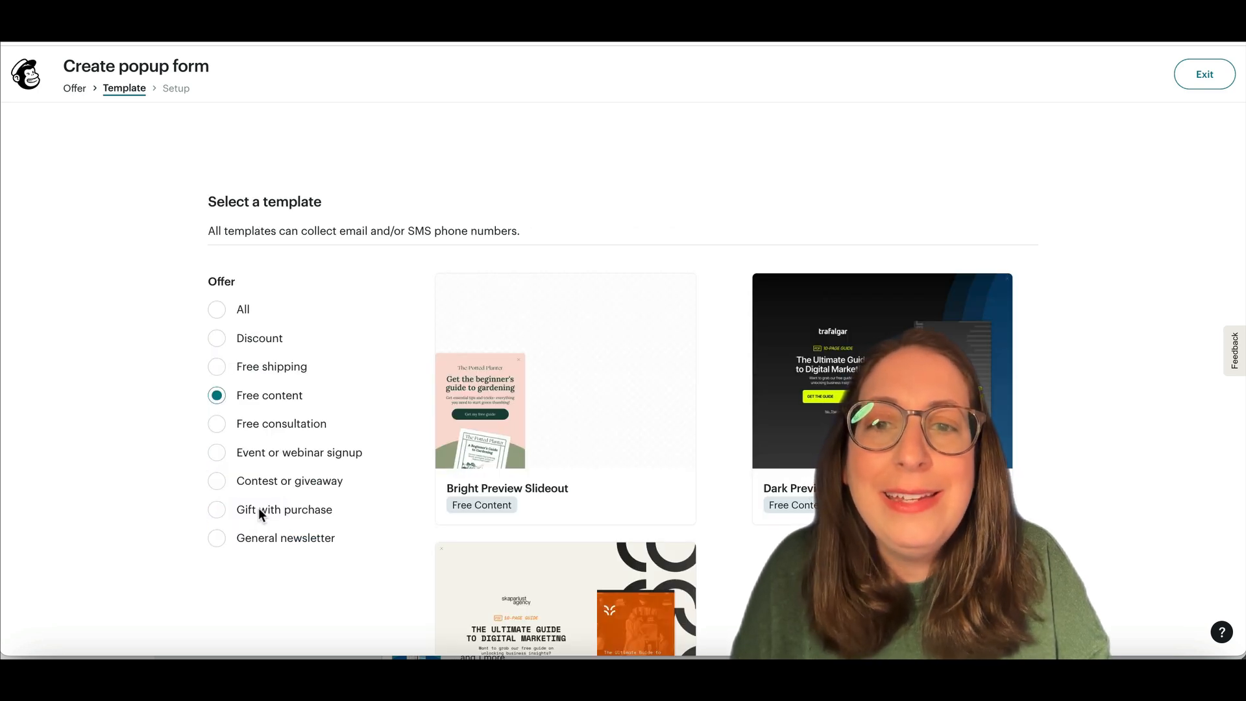
{"action": "mouse_move", "coordinate": [523, 469]}
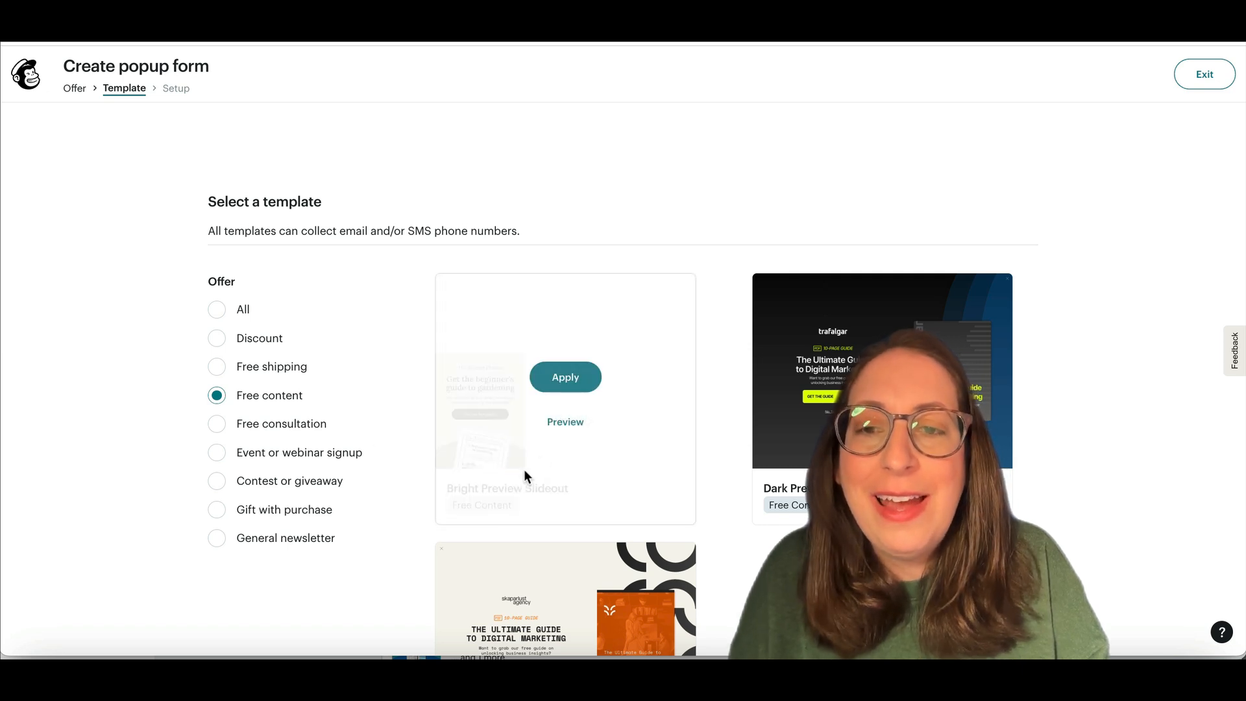
{"action": "scroll", "coordinate": [458, 237], "scroll_direction": "down", "scroll_amount": 2}
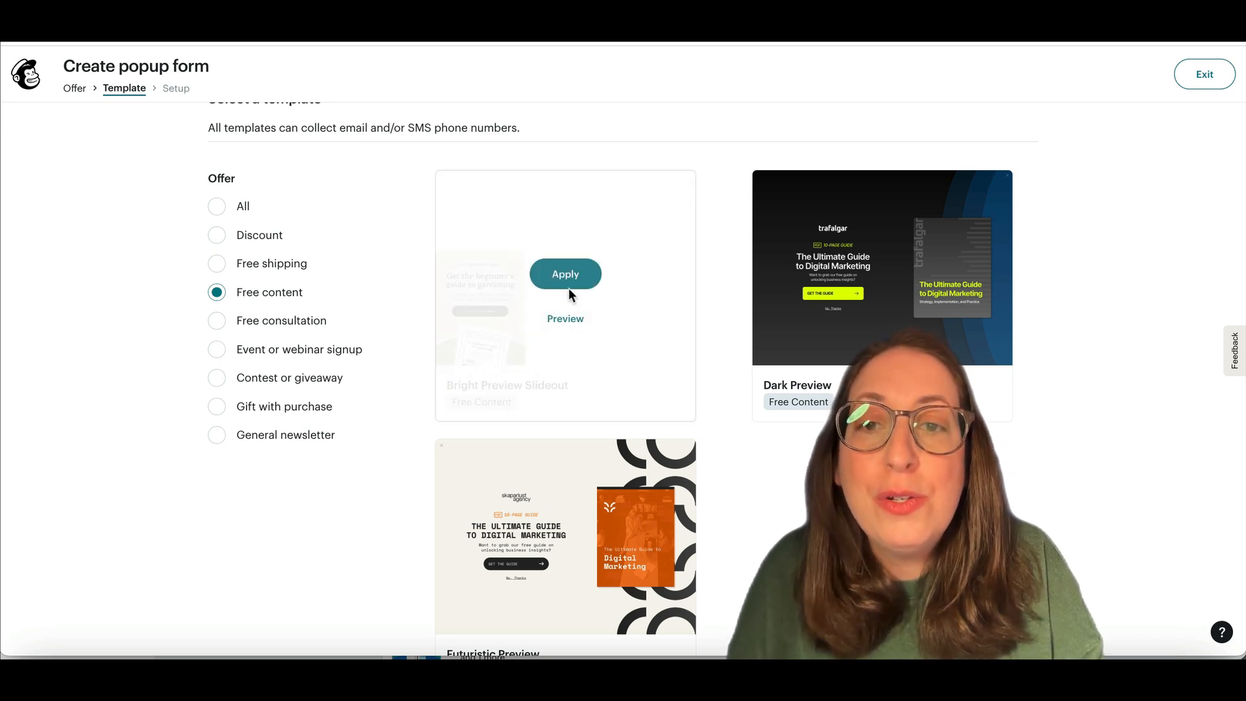
{"action": "left_click", "coordinate": [578, 279]}
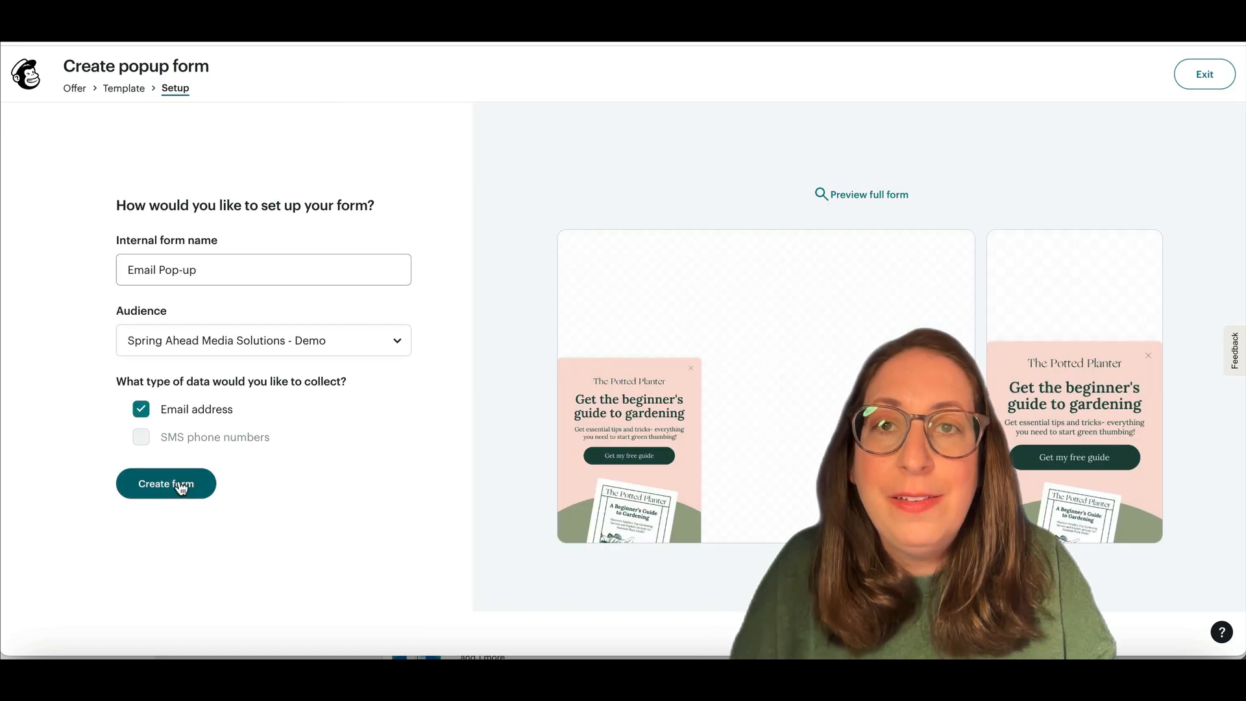
Step: Create the 'Sitewide Email Capture | Free Content' form, collecting email addresses
{"action": "left_click", "coordinate": [178, 482]}
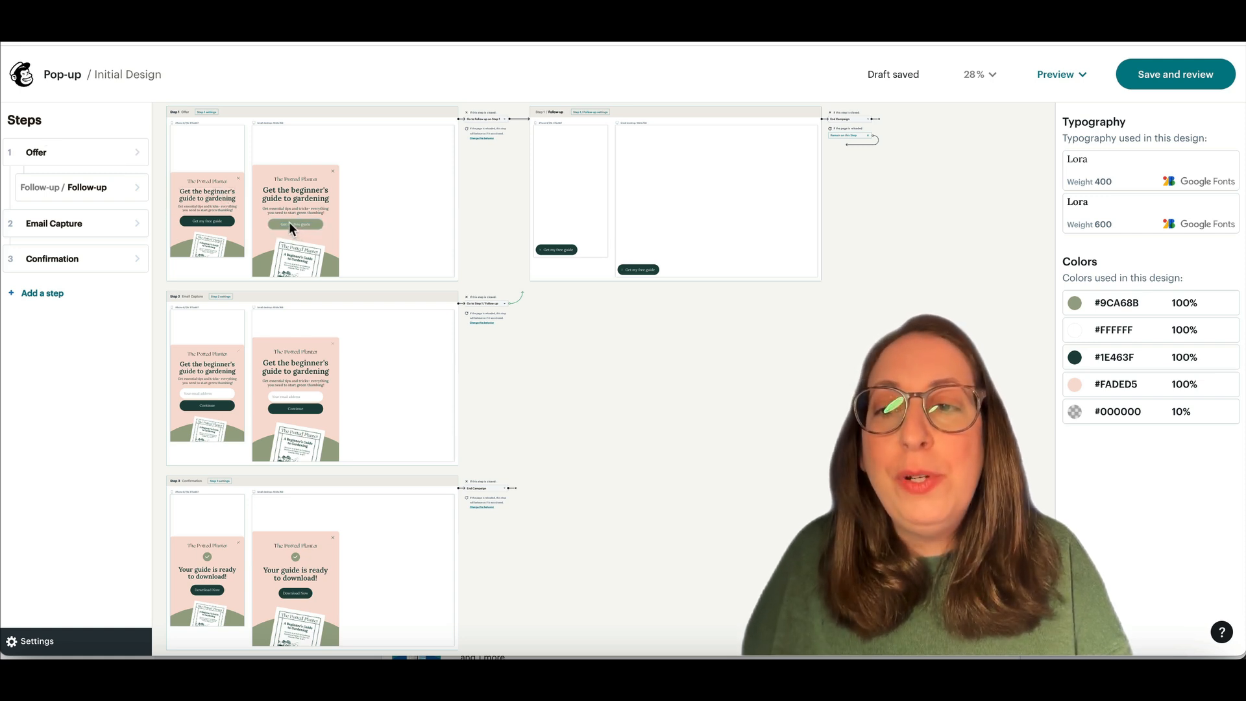
{"action": "mouse_move", "coordinate": [90, 220]}
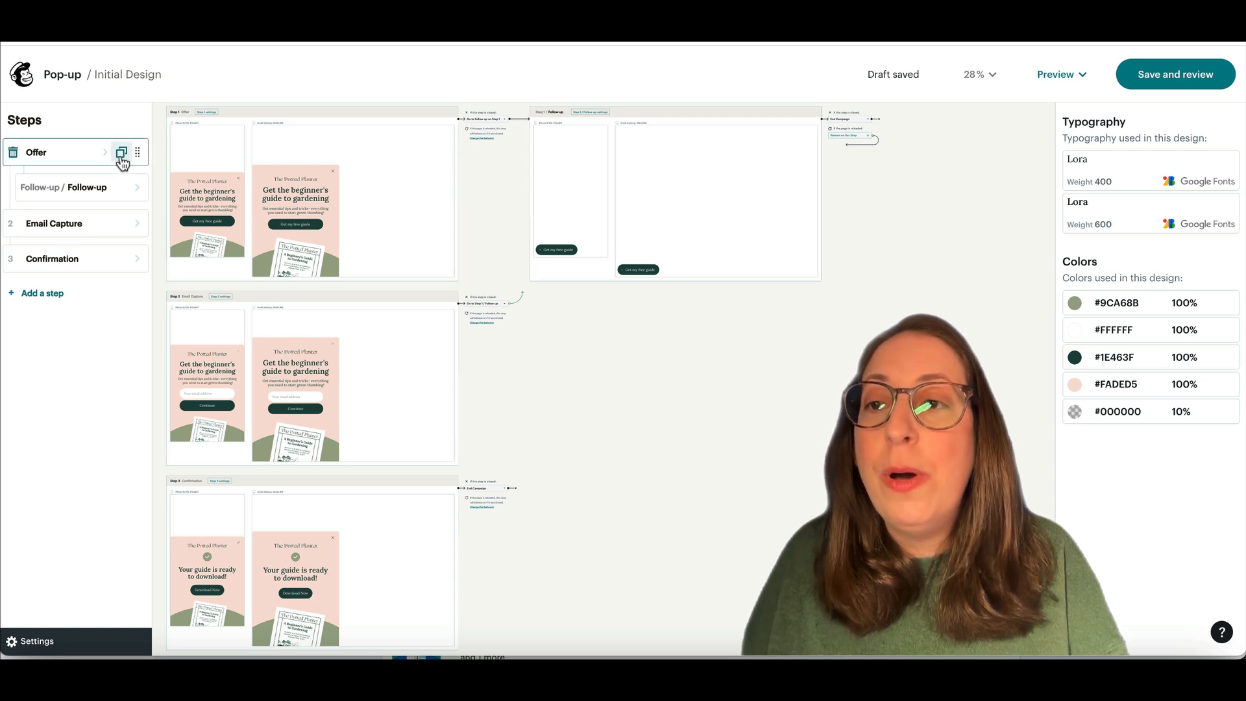
{"action": "left_click", "coordinate": [42, 154]}
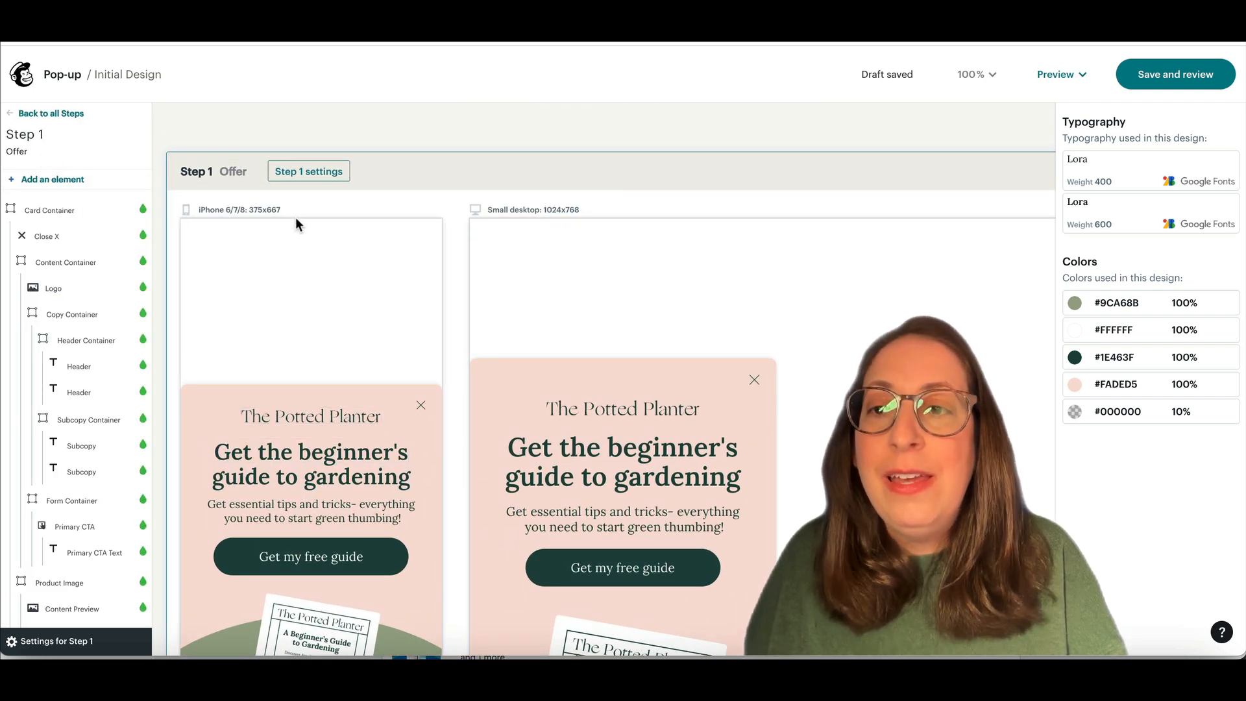
{"action": "left_click", "coordinate": [29, 115]}
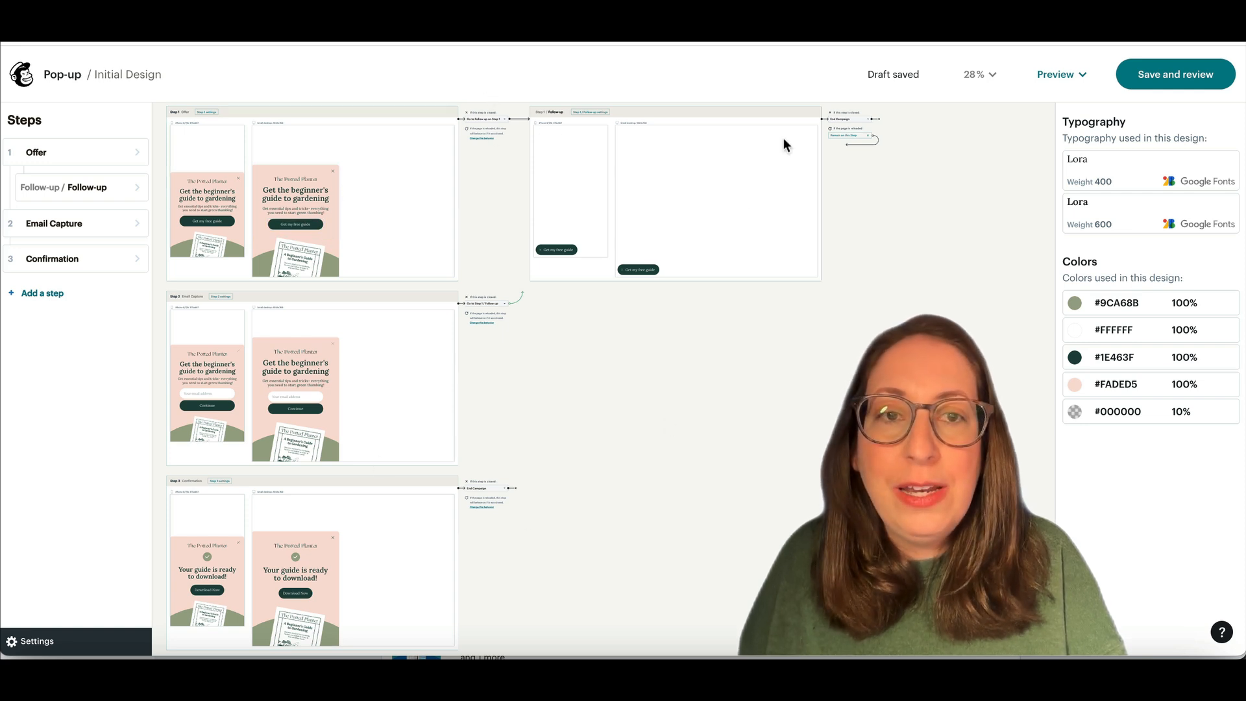
{"action": "left_click", "coordinate": [988, 76]}
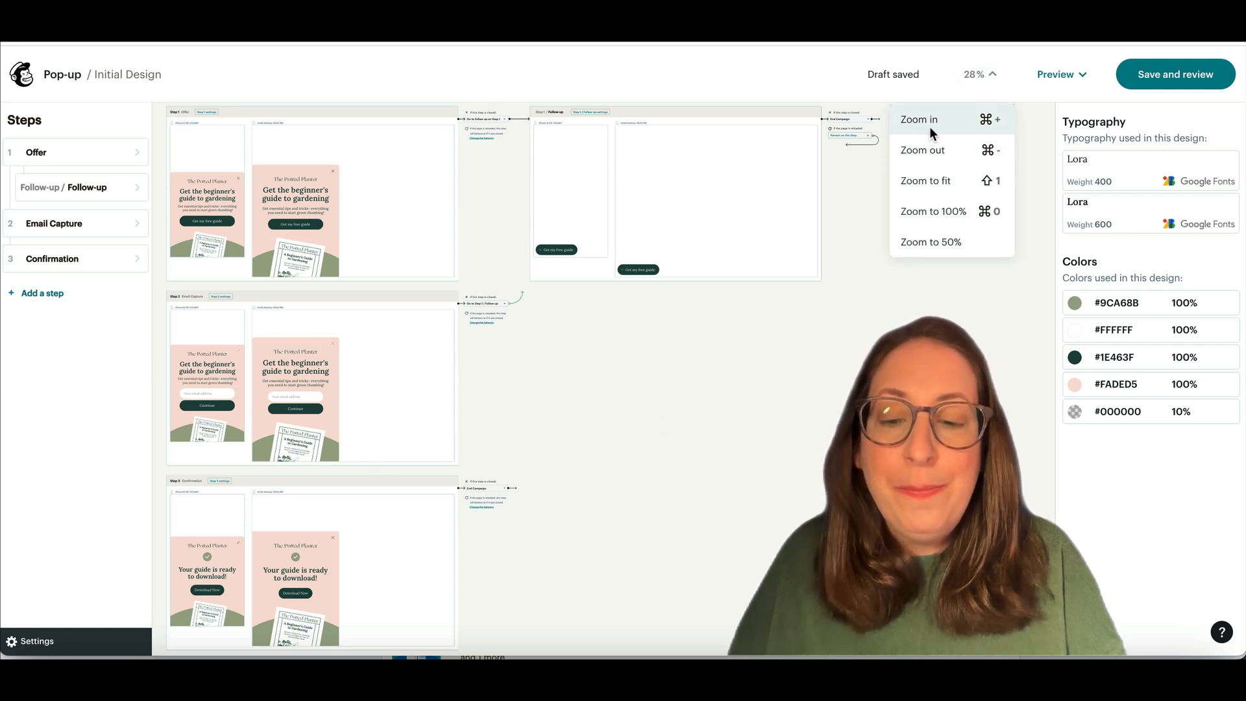
{"action": "left_click", "coordinate": [961, 206]}
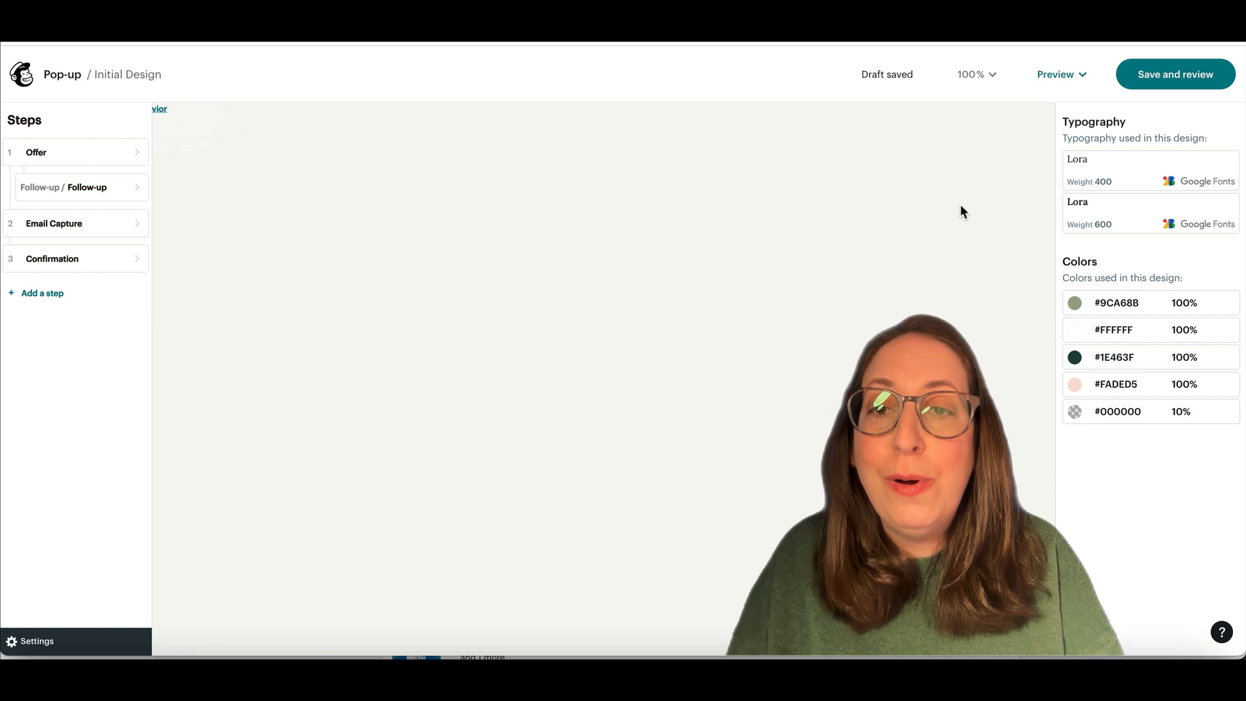
{"action": "scroll", "coordinate": [690, 369], "scroll_direction": "up", "scroll_amount": 13}
{"action": "scroll", "coordinate": [690, 368], "scroll_direction": "left", "scroll_amount": 8}
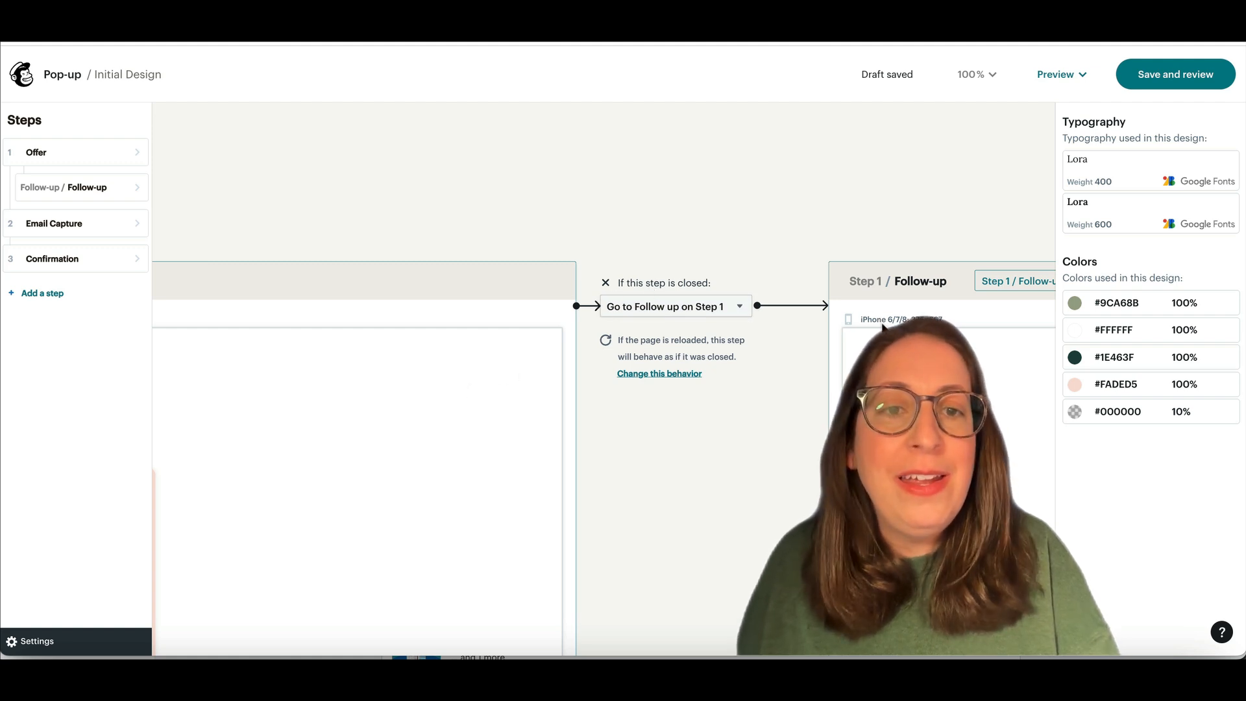
{"action": "scroll", "coordinate": [882, 328], "scroll_direction": "down", "scroll_amount": 10}
{"action": "scroll", "coordinate": [882, 328], "scroll_direction": "right", "scroll_amount": 2}
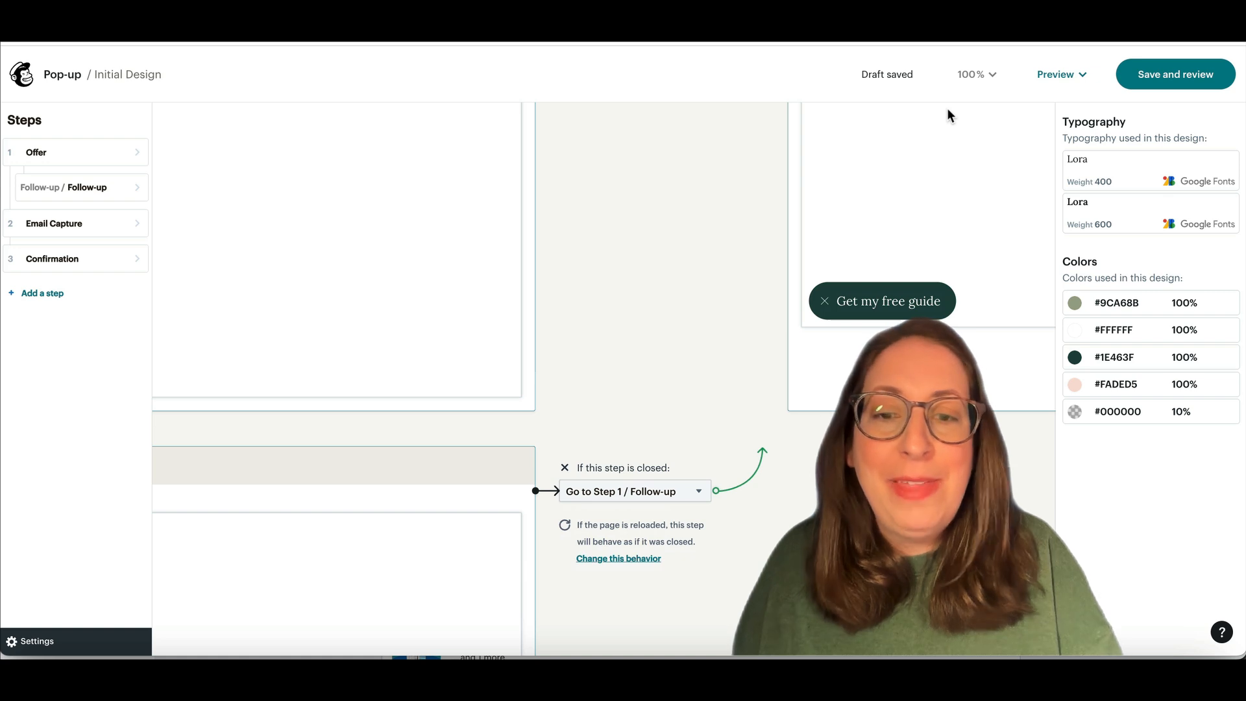
{"action": "scroll", "coordinate": [621, 411], "scroll_direction": "down", "scroll_amount": 5}
{"action": "scroll", "coordinate": [622, 412], "scroll_direction": "left", "scroll_amount": 1}
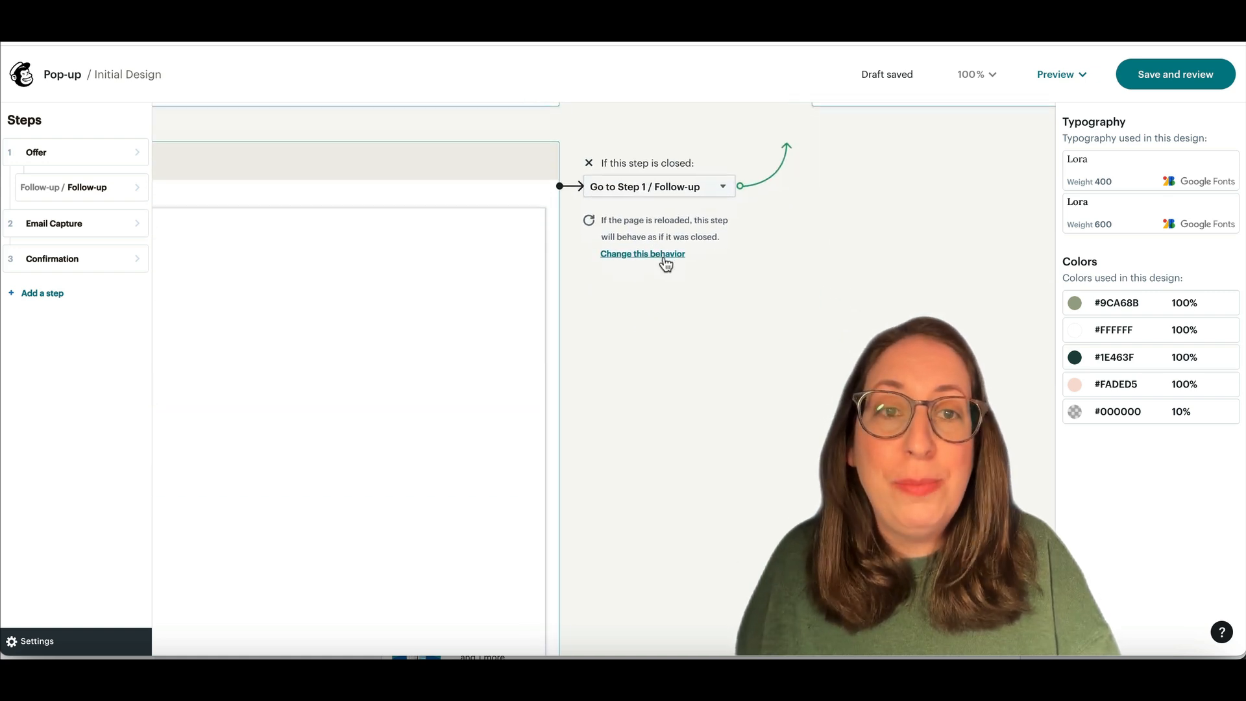
{"action": "left_click", "coordinate": [968, 81]}
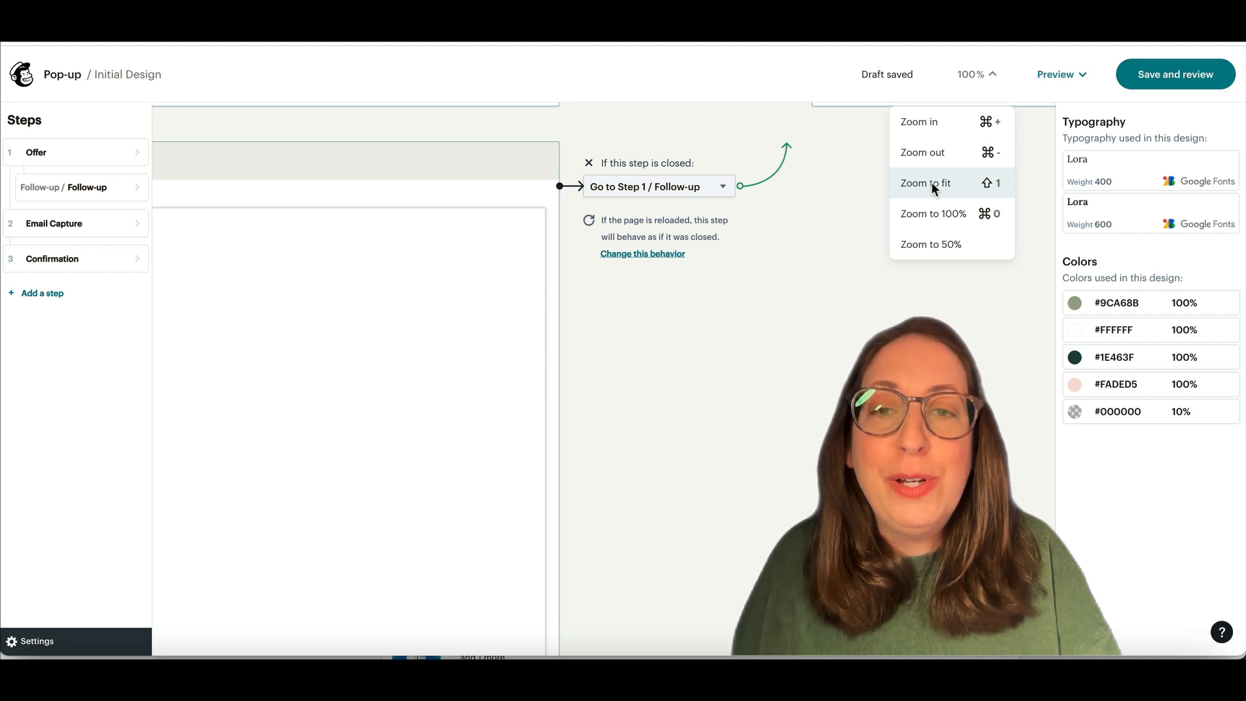
{"action": "left_click", "coordinate": [932, 183]}
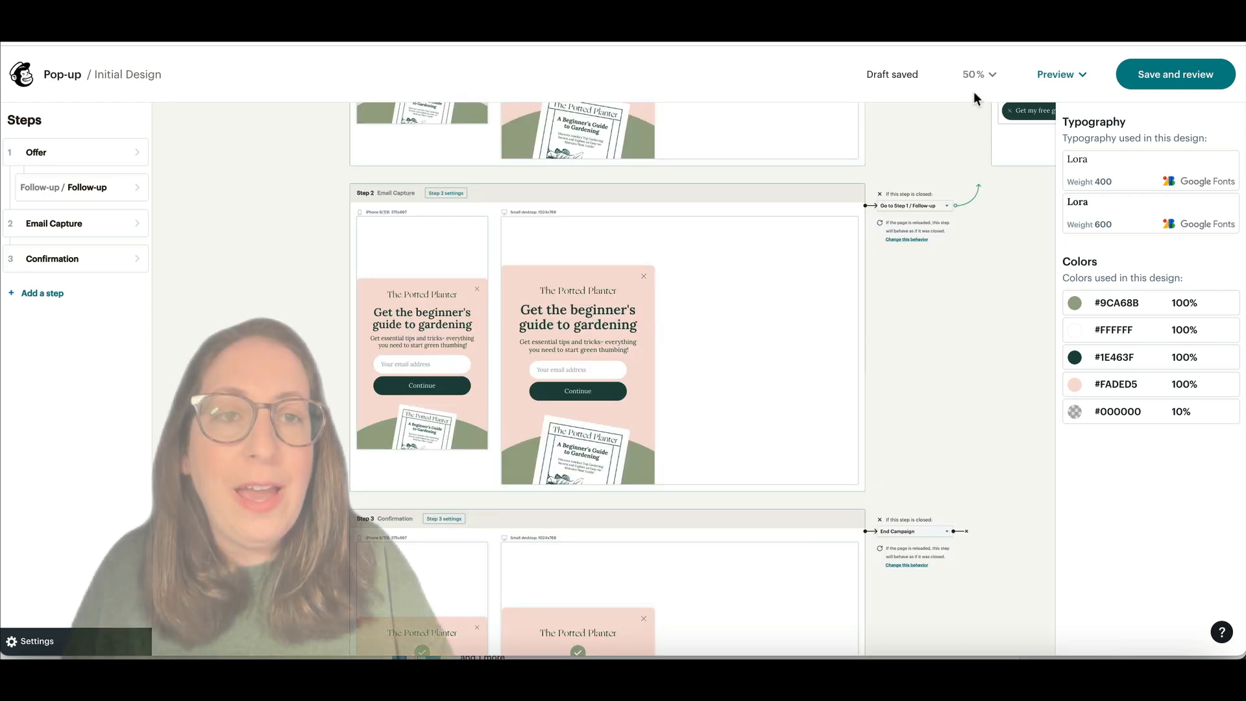
{"action": "left_click", "coordinate": [985, 81]}
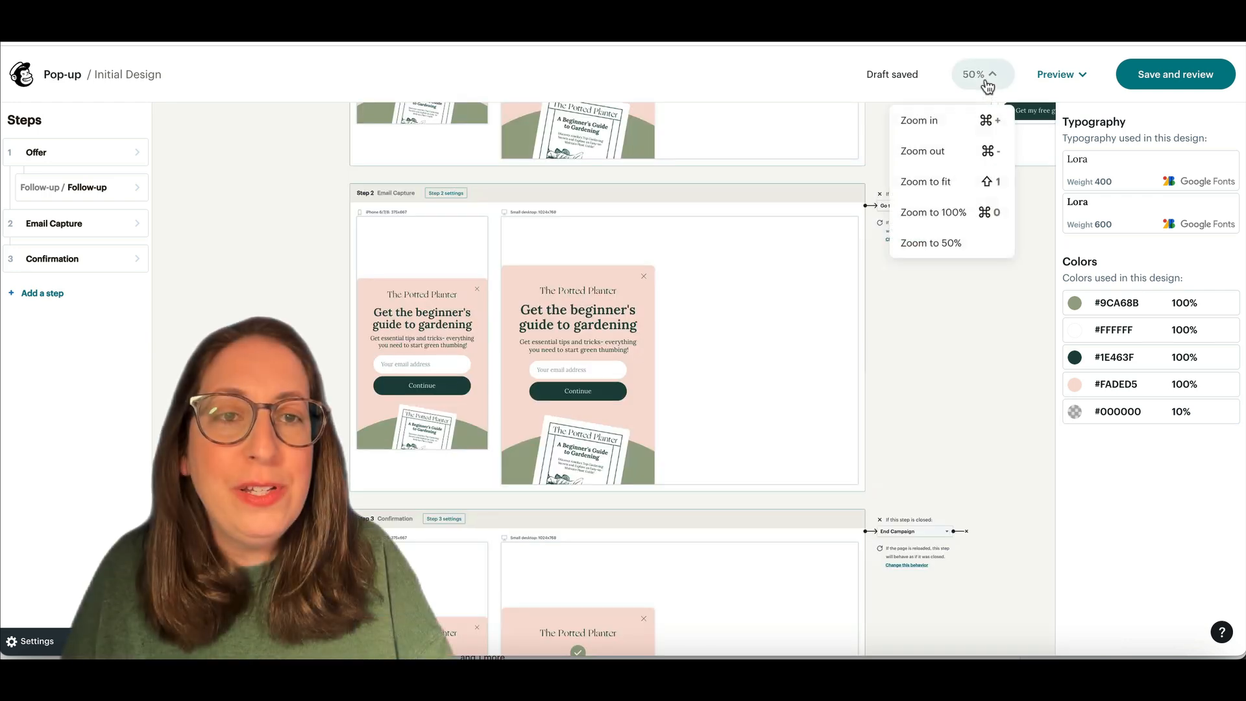
{"action": "left_click", "coordinate": [939, 181]}
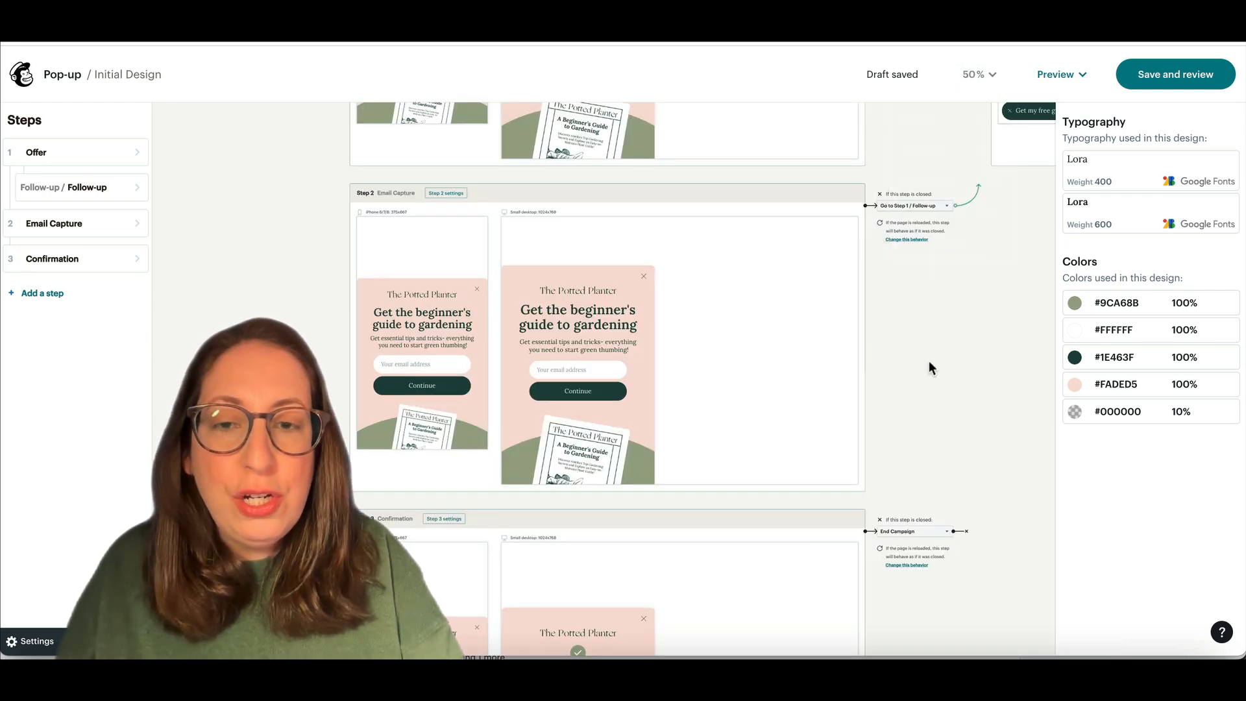
{"action": "scroll", "coordinate": [928, 360], "scroll_direction": "up", "scroll_amount": 2}
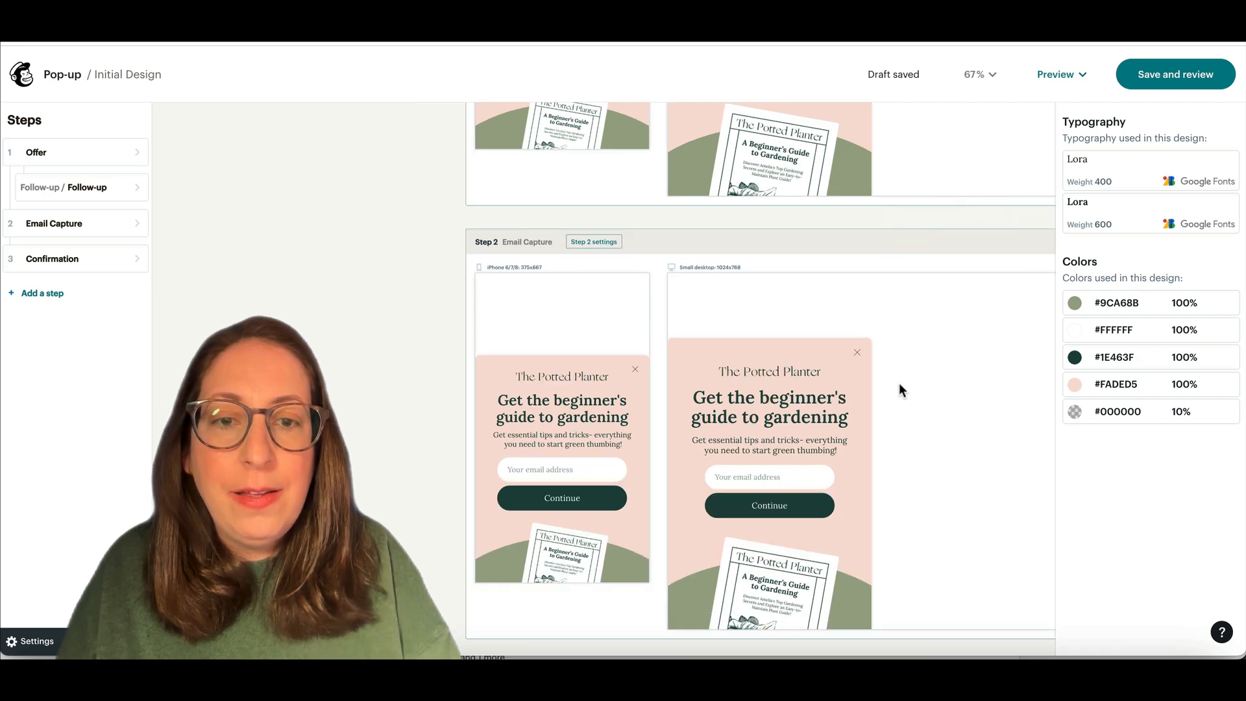
{"action": "scroll", "coordinate": [901, 380], "scroll_direction": "down", "scroll_amount": 3}
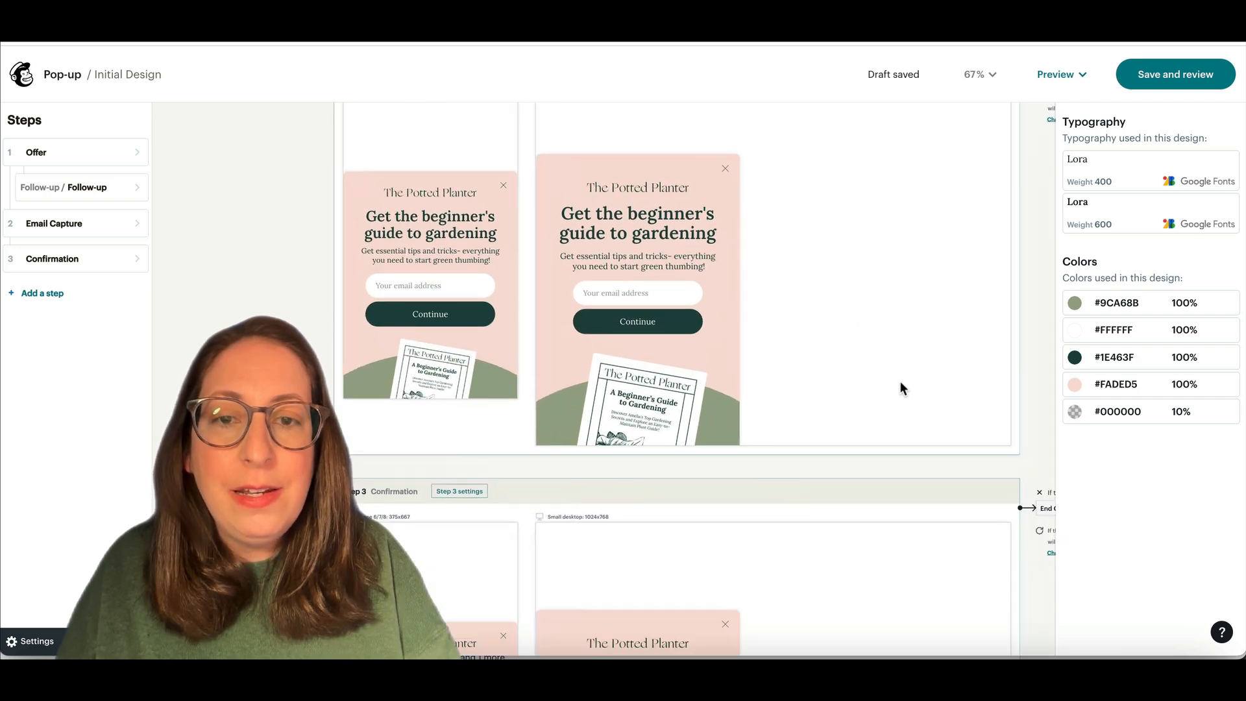
Step: Replace every Lora 400 use with Helvetica Neue for body text
{"action": "left_click", "coordinate": [1138, 174]}
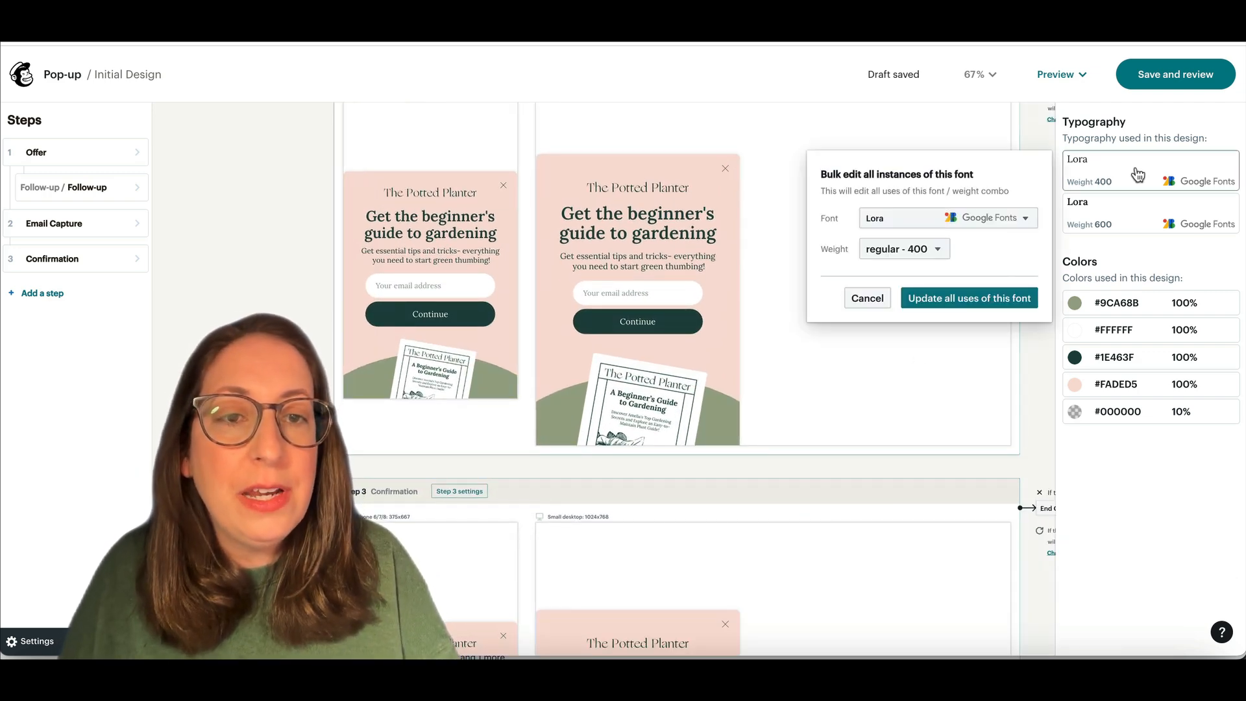
{"action": "left_click", "coordinate": [960, 219]}
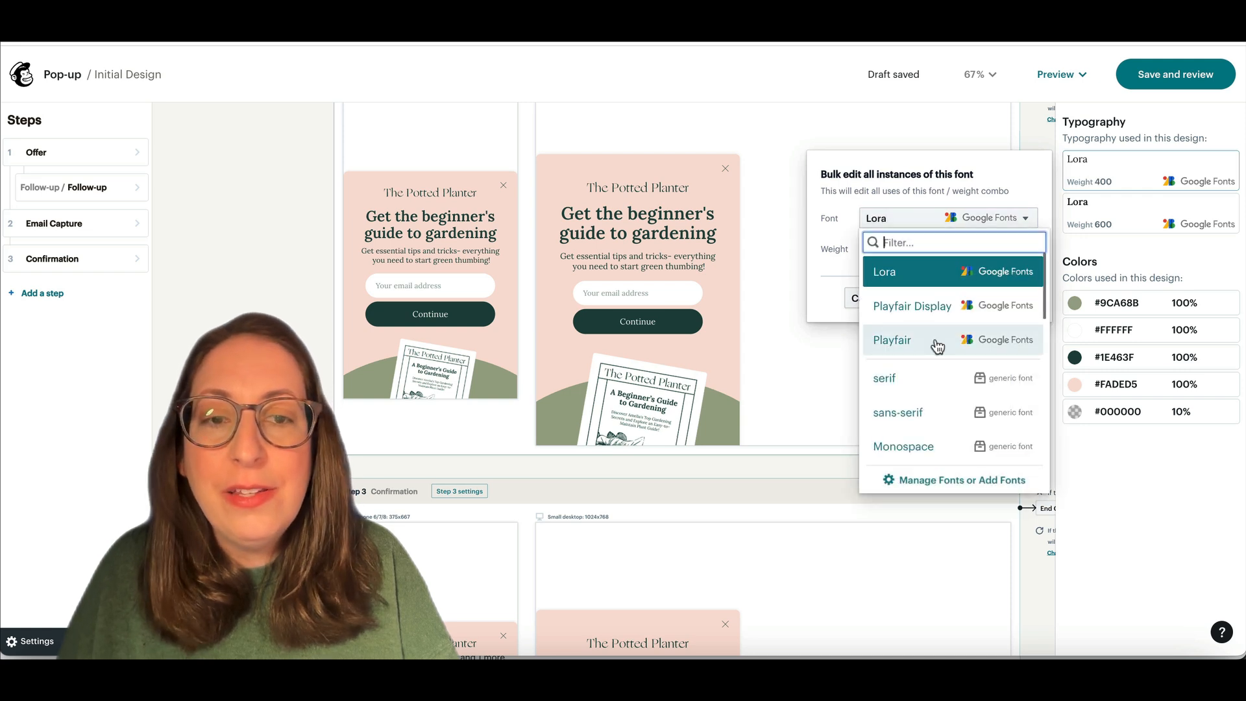
{"action": "scroll", "coordinate": [937, 346], "scroll_direction": "down", "scroll_amount": 3}
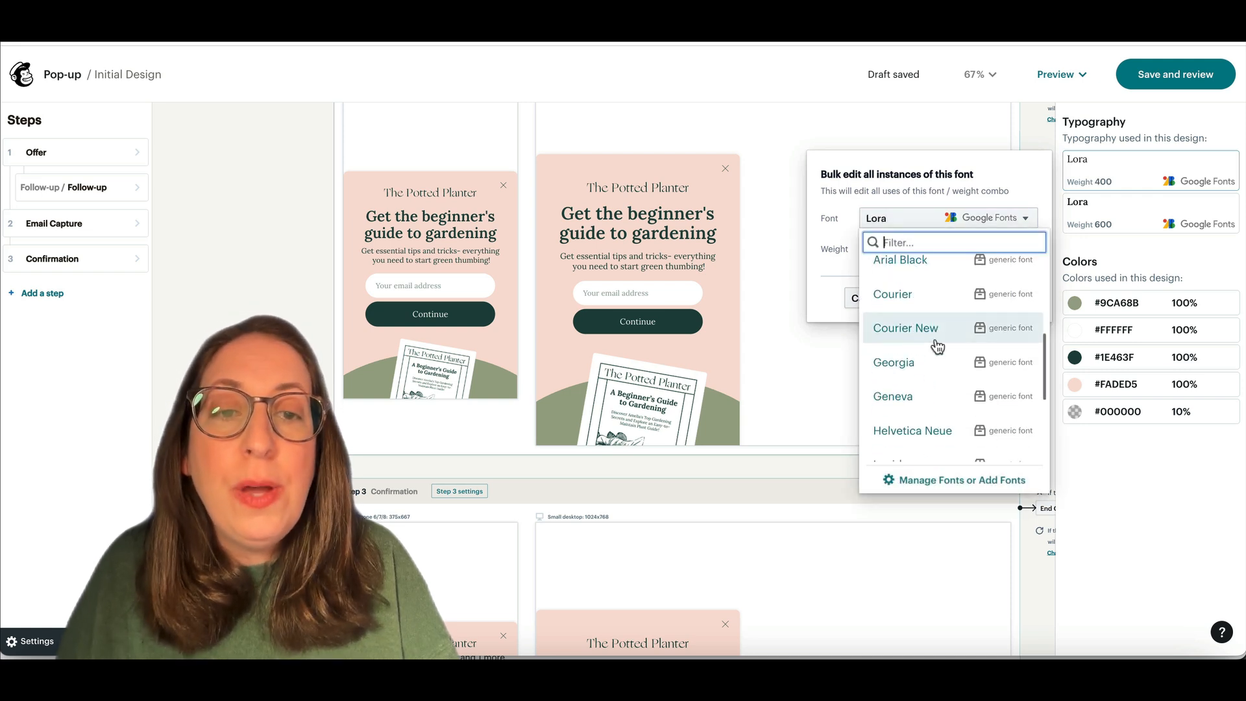
{"action": "scroll", "coordinate": [937, 346], "scroll_direction": "down", "scroll_amount": 2}
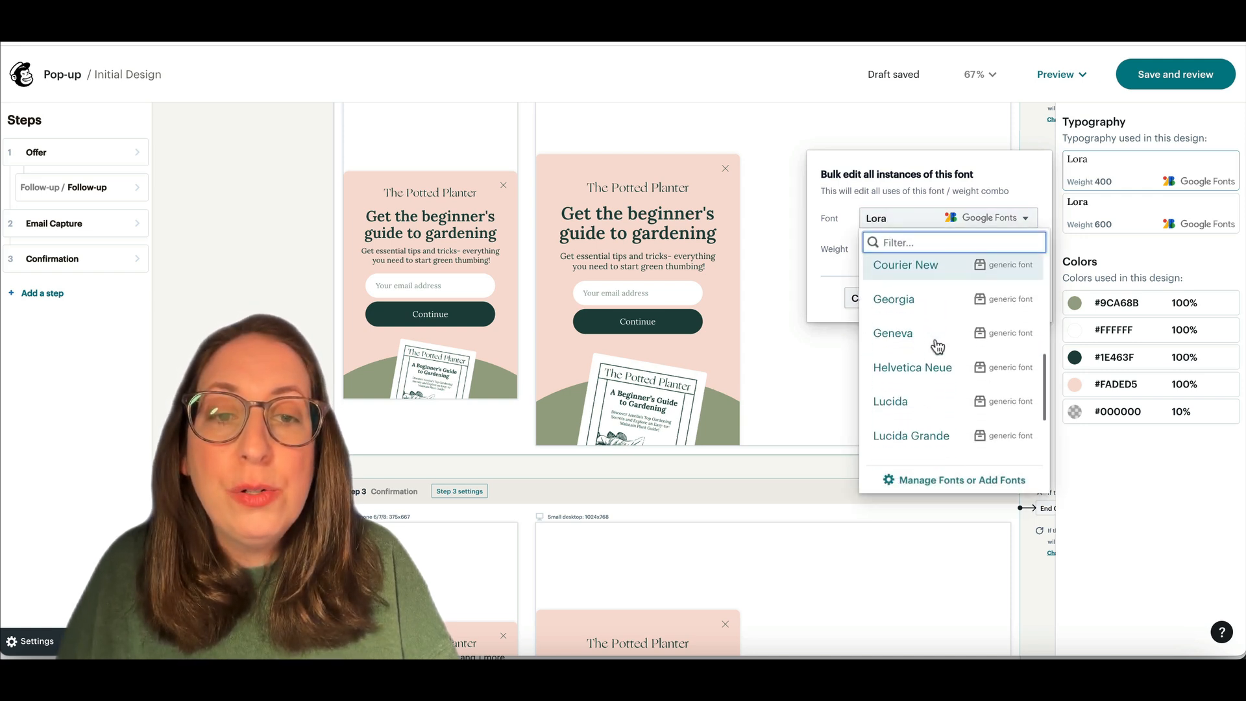
{"action": "left_click", "coordinate": [919, 376]}
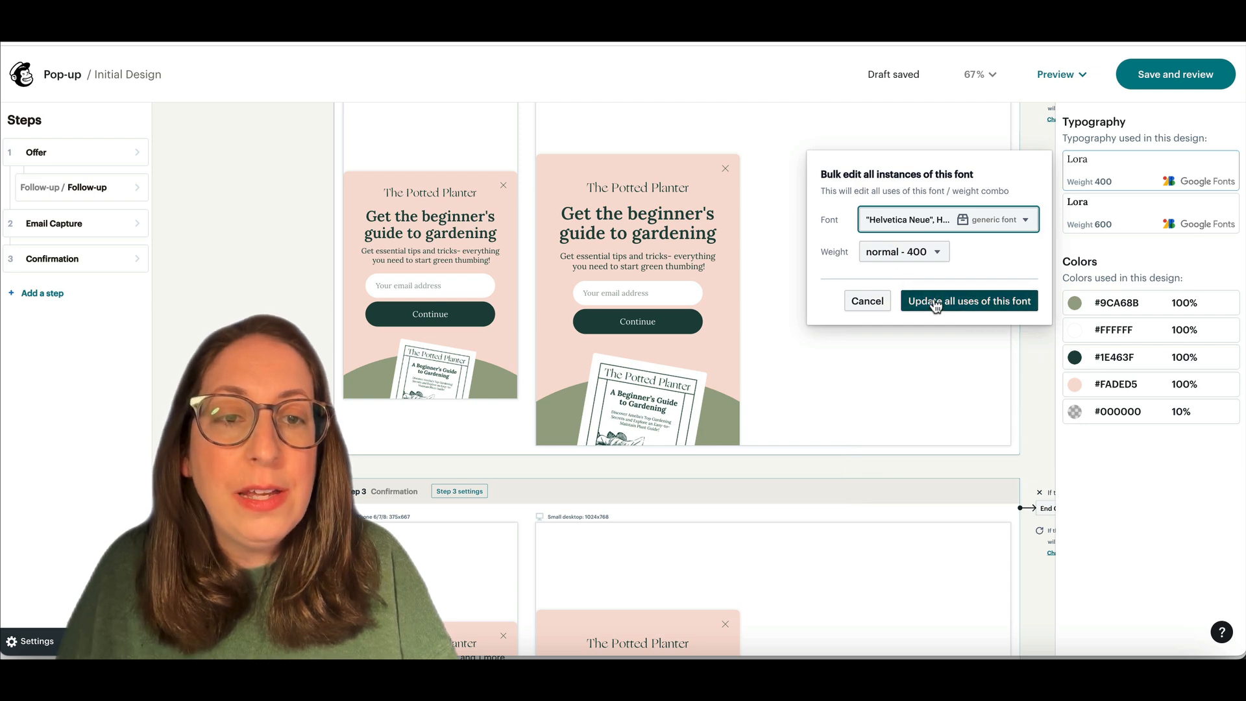
Step: Add the Google font Playfair Display and apply it to all headings
{"action": "left_click", "coordinate": [922, 224]}
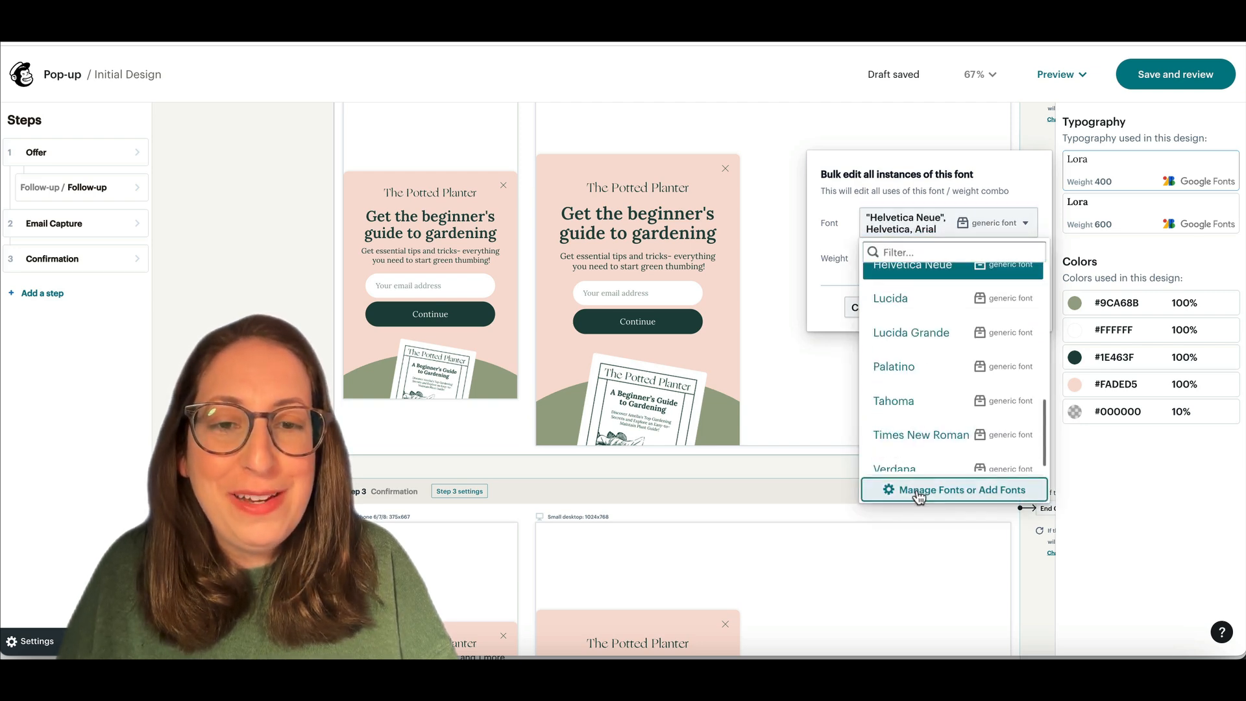
{"action": "left_click", "coordinate": [917, 491]}
{"action": "left_click", "coordinate": [387, 435]}
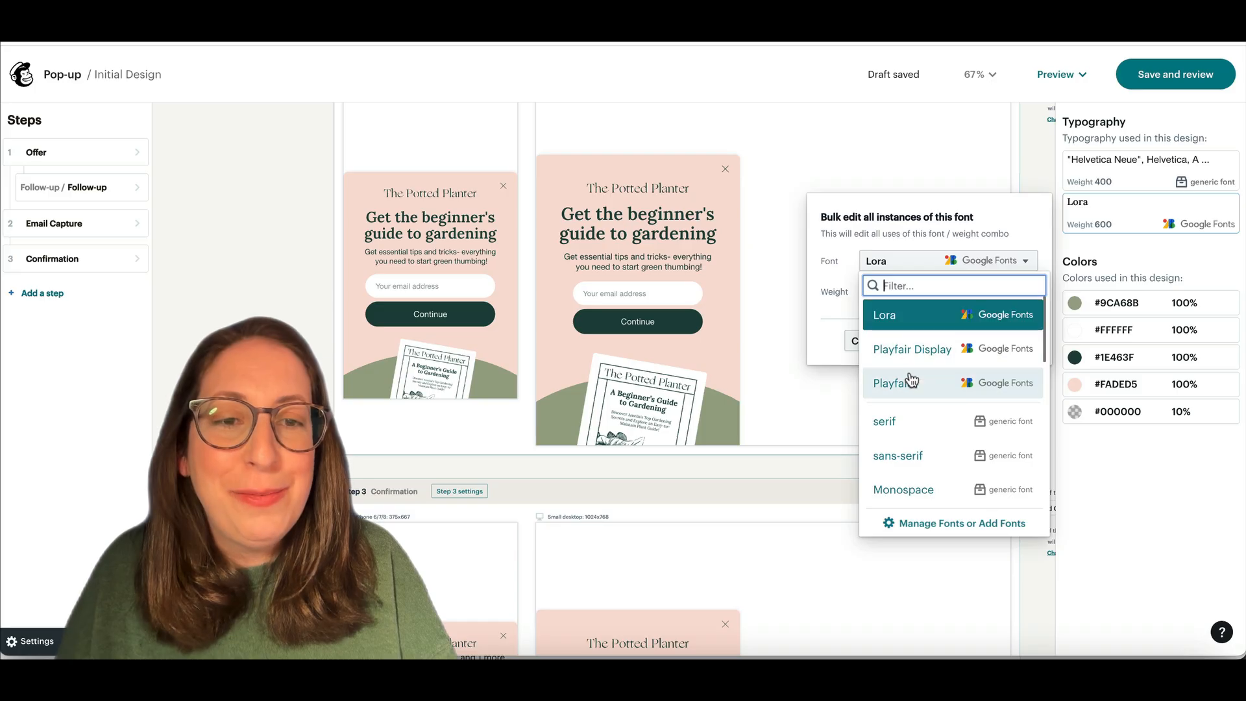
{"action": "left_click", "coordinate": [915, 347]}
{"action": "left_click", "coordinate": [919, 345]}
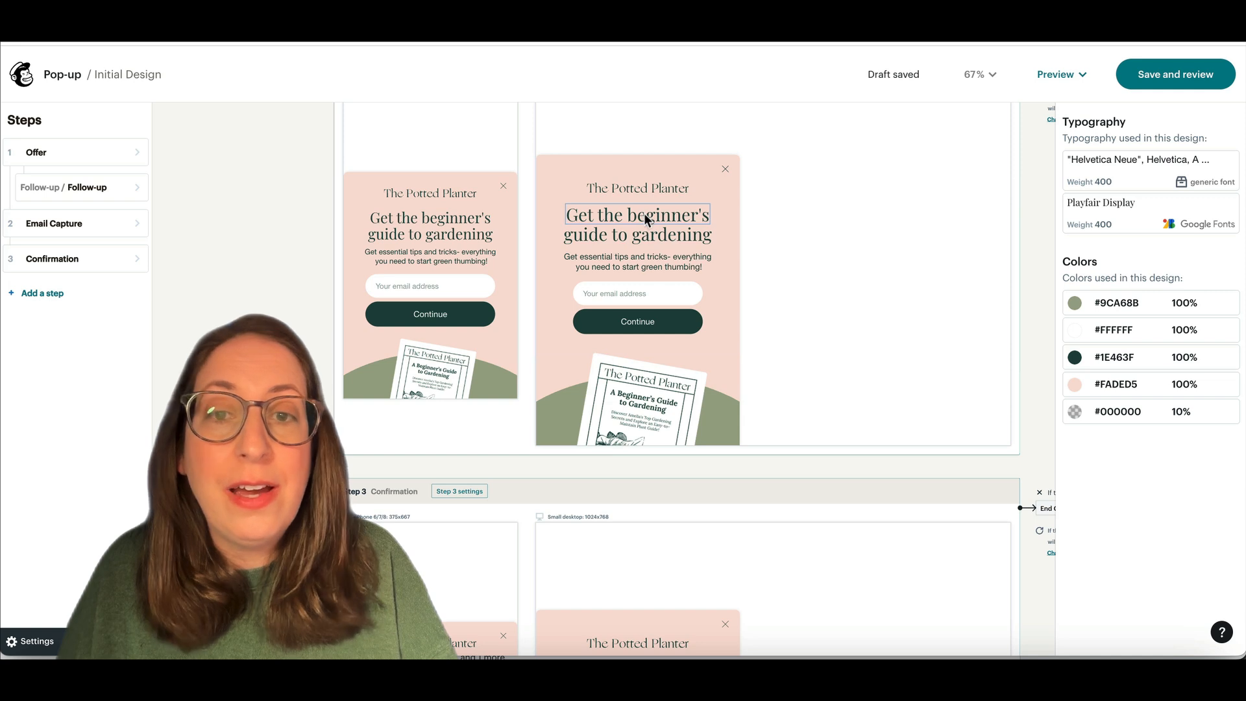
Step: Change the green #9CA68B accent to vivid purple and the dark green #1E463F buttons to black
{"action": "left_click", "coordinate": [1121, 308]}
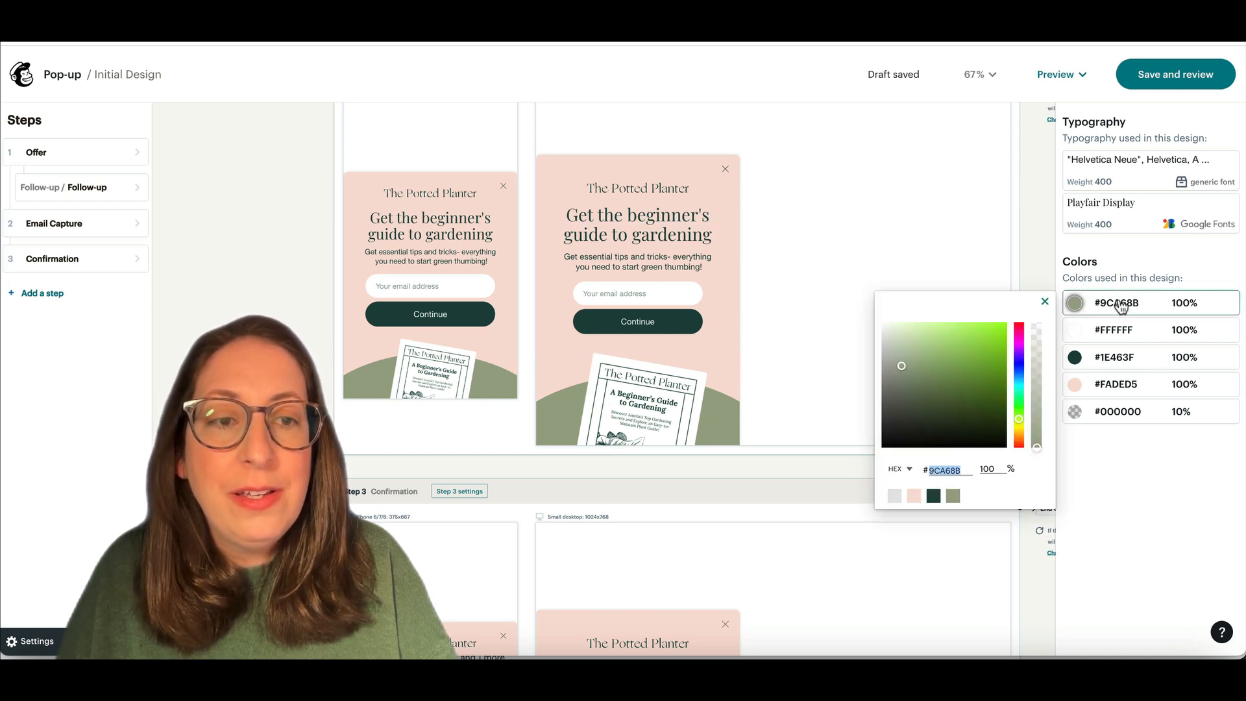
{"action": "left_click", "coordinate": [1121, 308]}
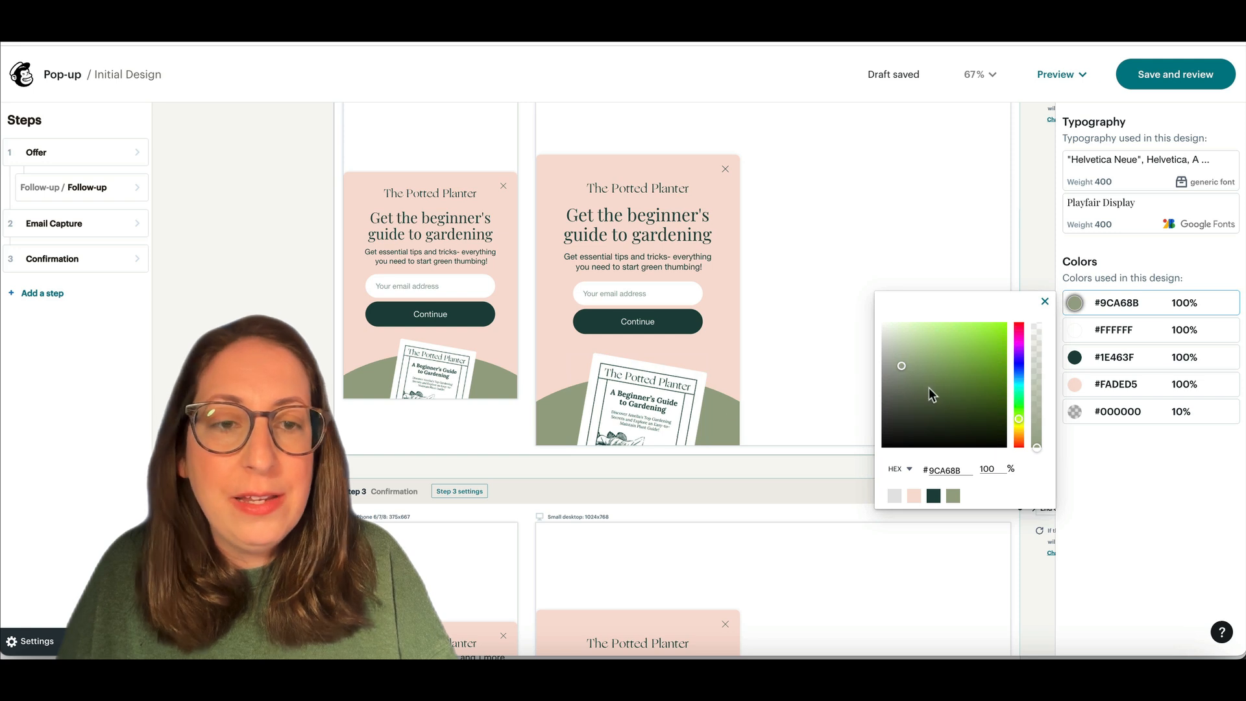
{"action": "left_click", "coordinate": [1019, 345]}
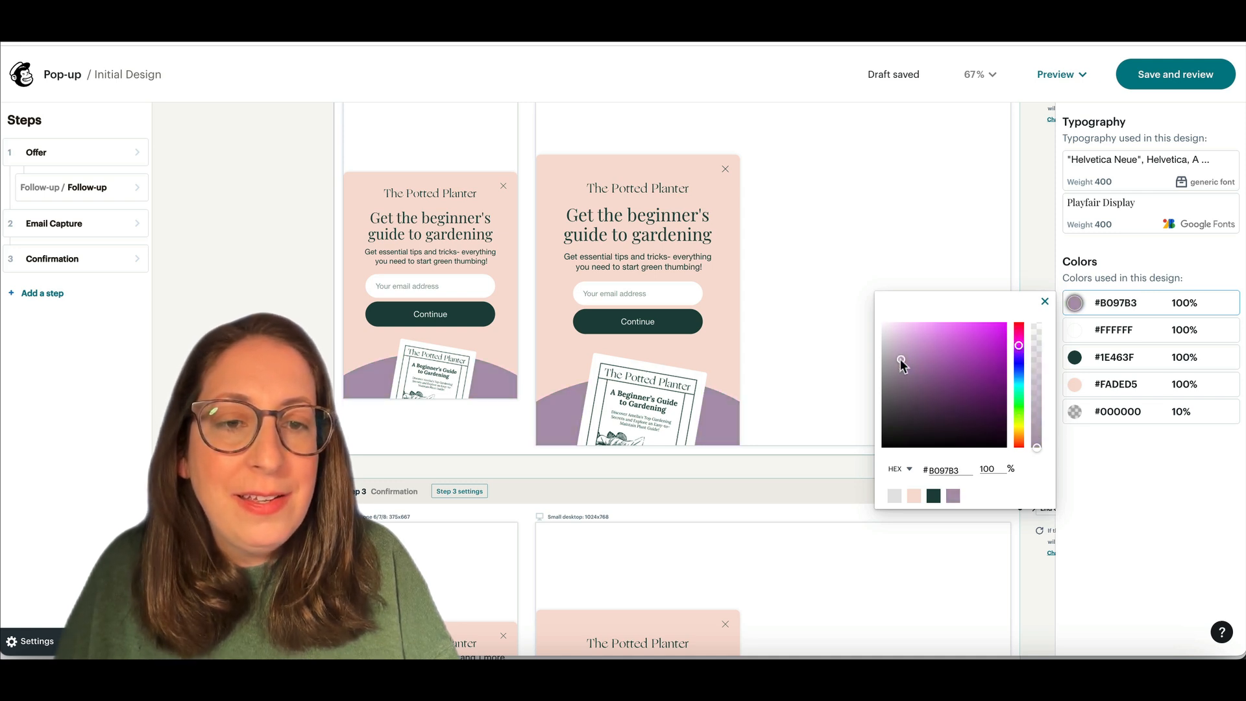
{"action": "left_click_drag", "start_coordinate": [901, 359], "coordinate": [980, 326]}
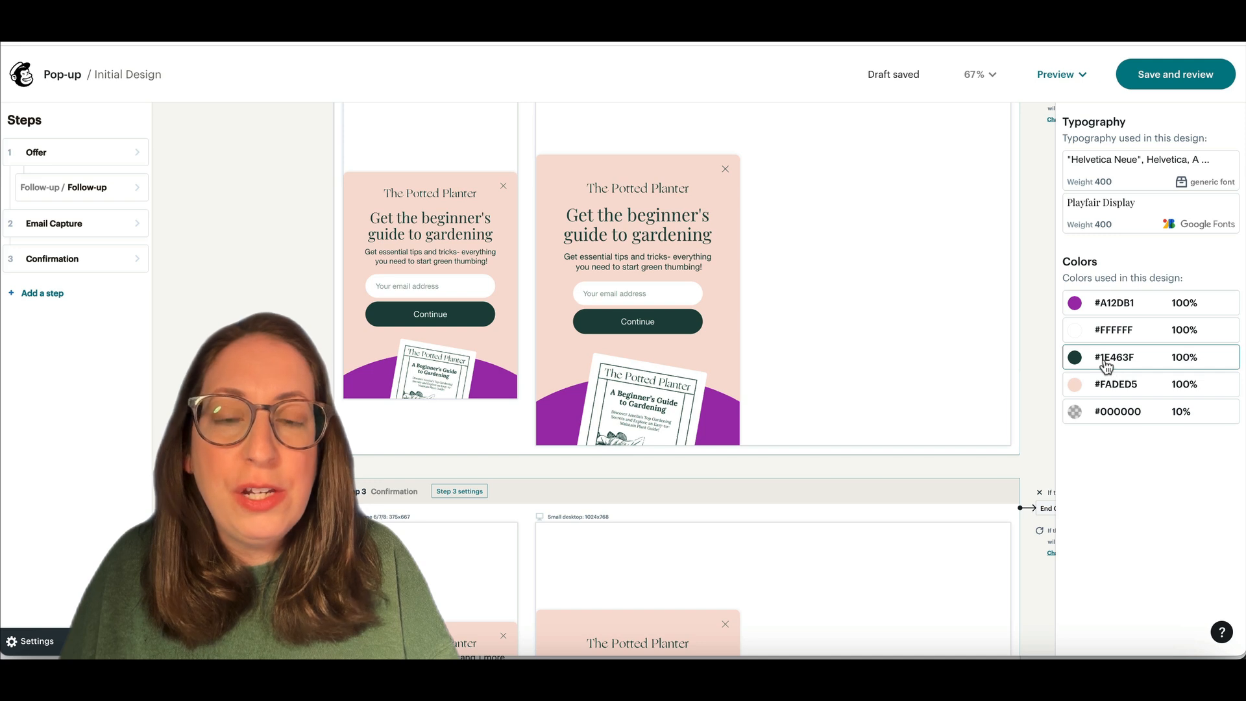
{"action": "left_click", "coordinate": [1105, 365]}
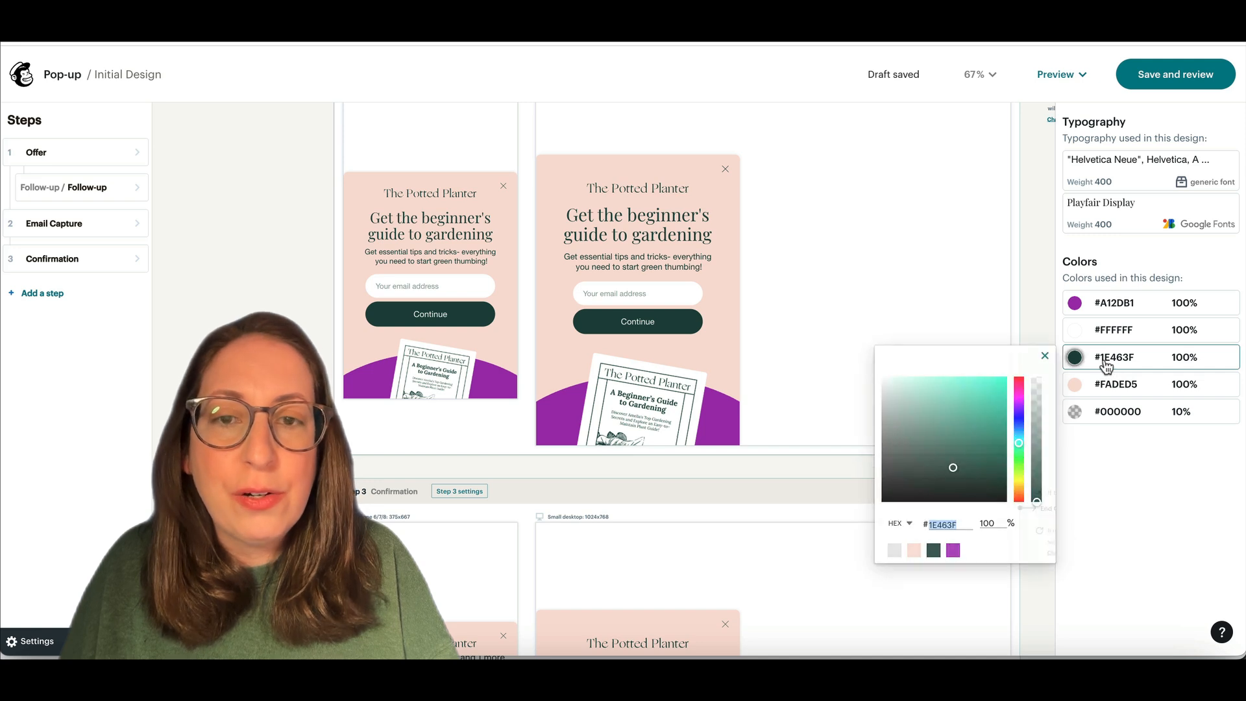
{"action": "left_click_drag", "start_coordinate": [953, 468], "coordinate": [894, 509]}
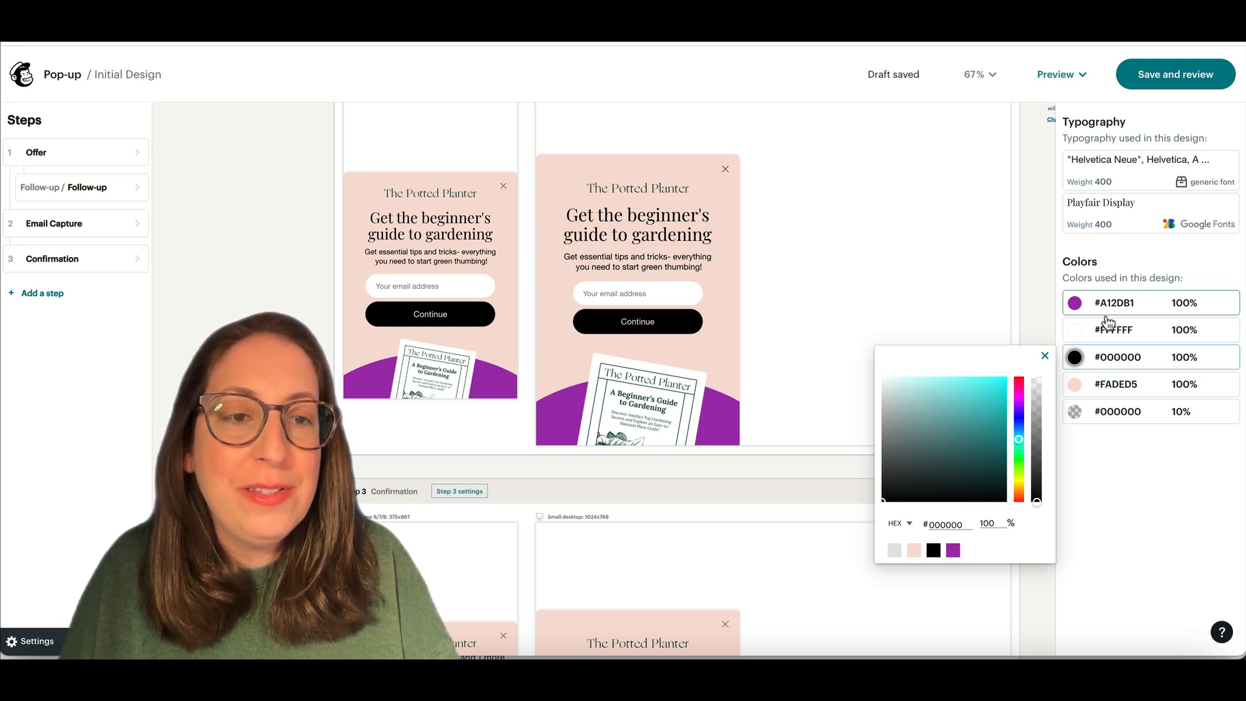
Step: Turn the pale pink #FADED5 card background grey and adjust its opacity
{"action": "left_click", "coordinate": [1112, 389]}
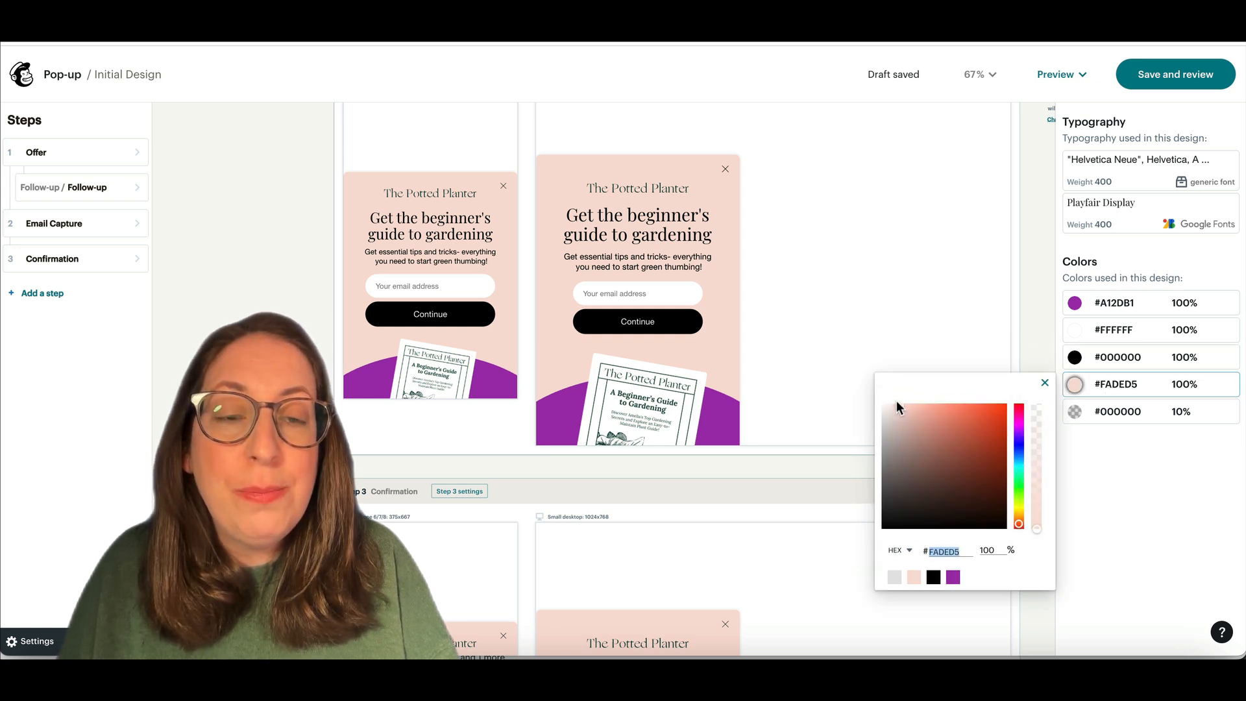
{"action": "left_click", "coordinate": [876, 427]}
{"action": "left_click_drag", "start_coordinate": [887, 438], "coordinate": [878, 438]}
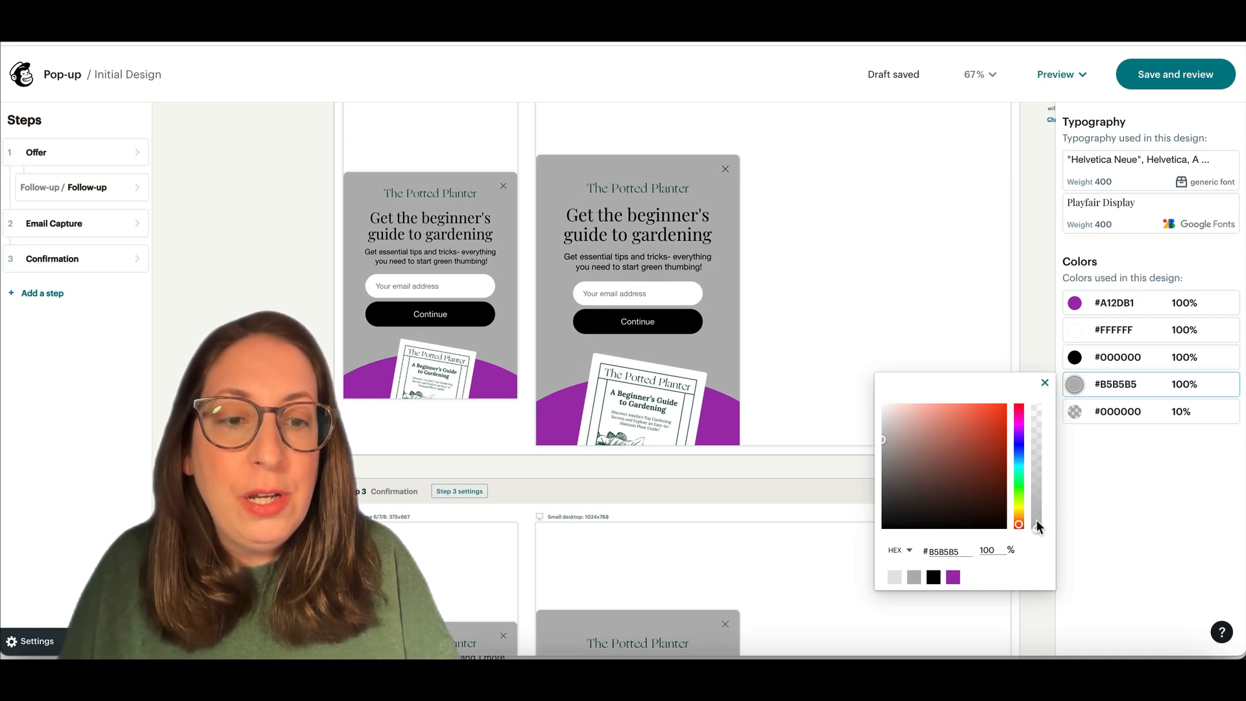
{"action": "left_click_drag", "start_coordinate": [1033, 526], "coordinate": [1036, 448]}
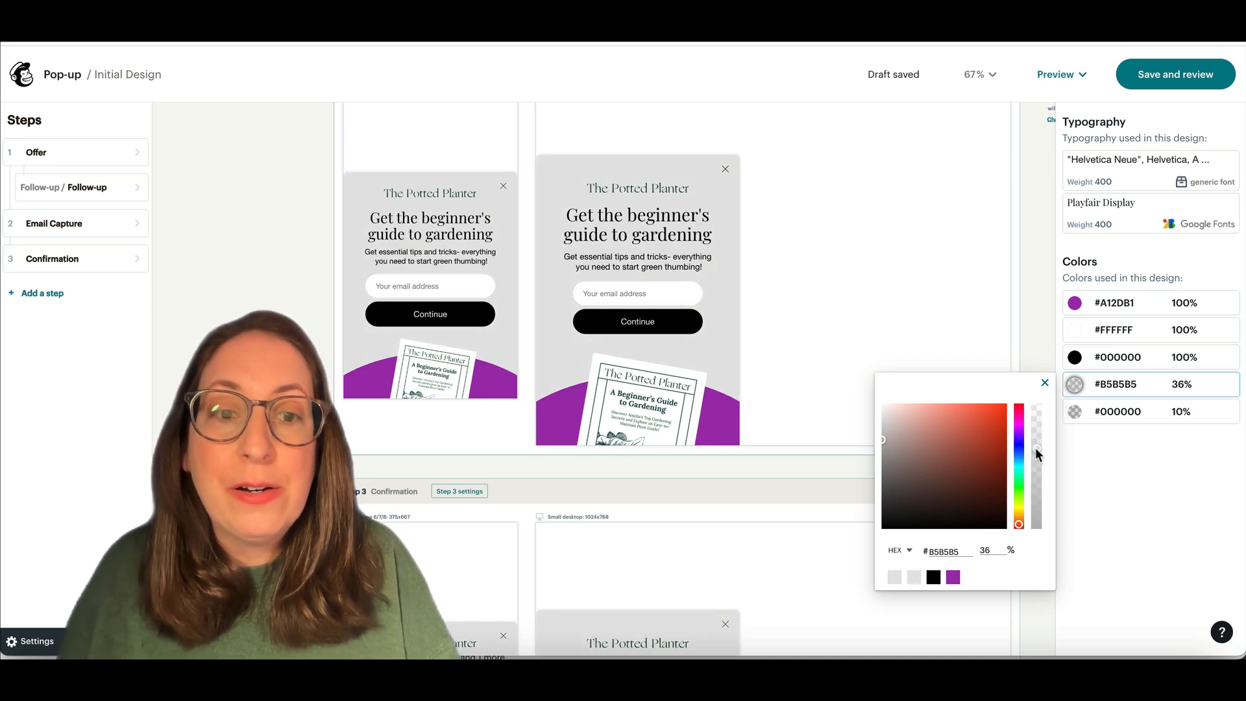
{"action": "left_click_drag", "start_coordinate": [1035, 446], "coordinate": [1038, 507]}
Step: Set grey #B5B5B5 to 79% opacity and the black overlay to 17%, then zoom to fit all steps
{"action": "left_click", "coordinate": [1133, 415]}
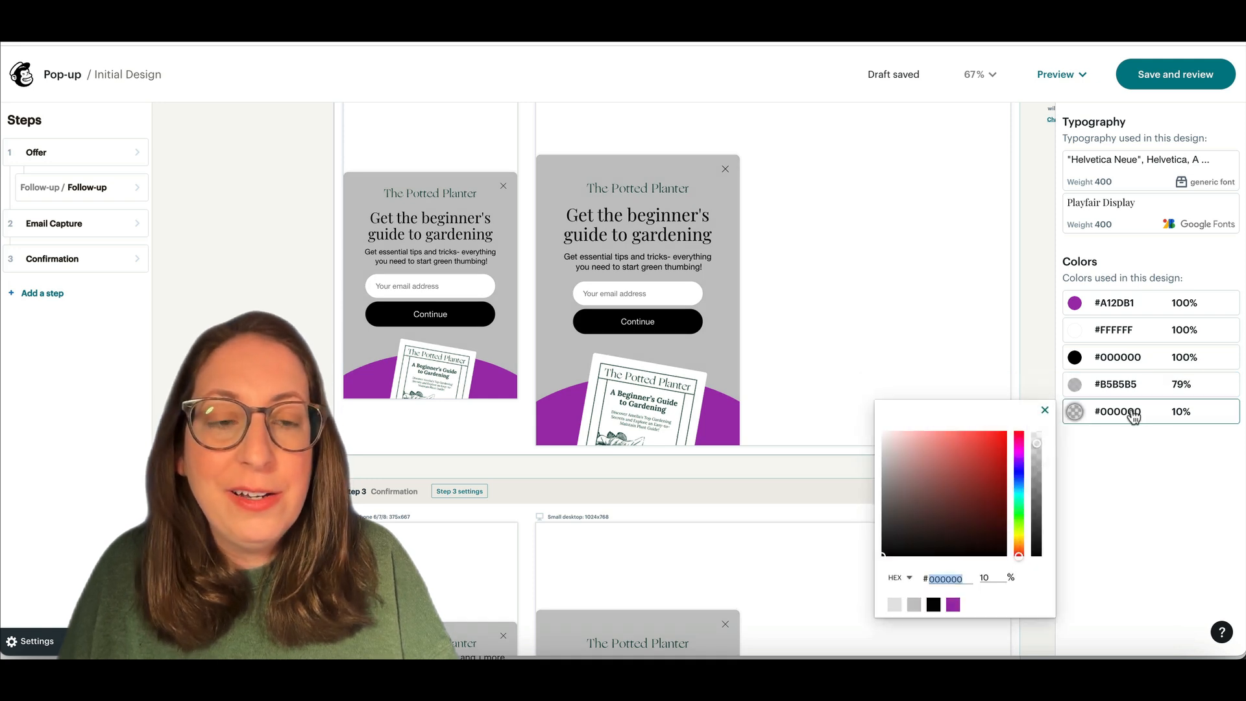
{"action": "scroll", "coordinate": [894, 360], "scroll_direction": "up", "scroll_amount": 3}
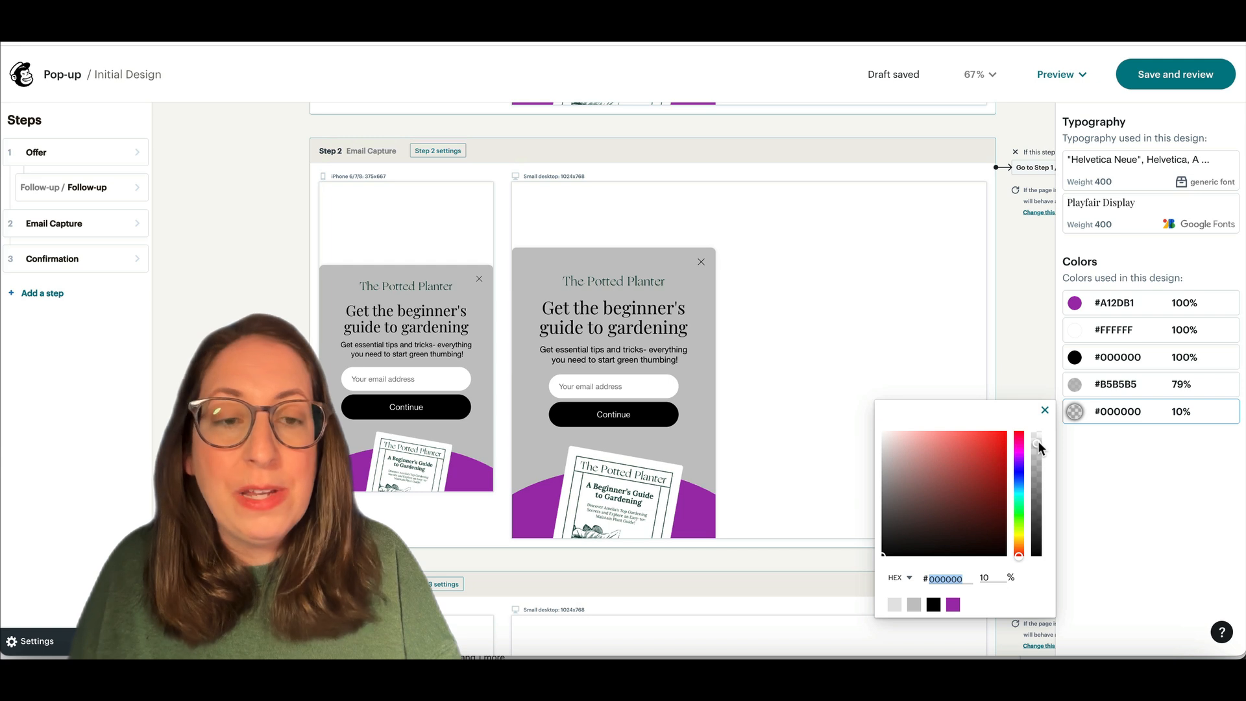
{"action": "mouse_move", "coordinate": [1037, 441]}
{"action": "left_mouse_down"}
{"action": "mouse_move", "coordinate": [1037, 458]}
{"action": "mouse_move", "coordinate": [1034, 425]}
{"action": "mouse_move", "coordinate": [1034, 497]}
{"action": "mouse_move", "coordinate": [1033, 450]}
{"action": "left_mouse_up"}
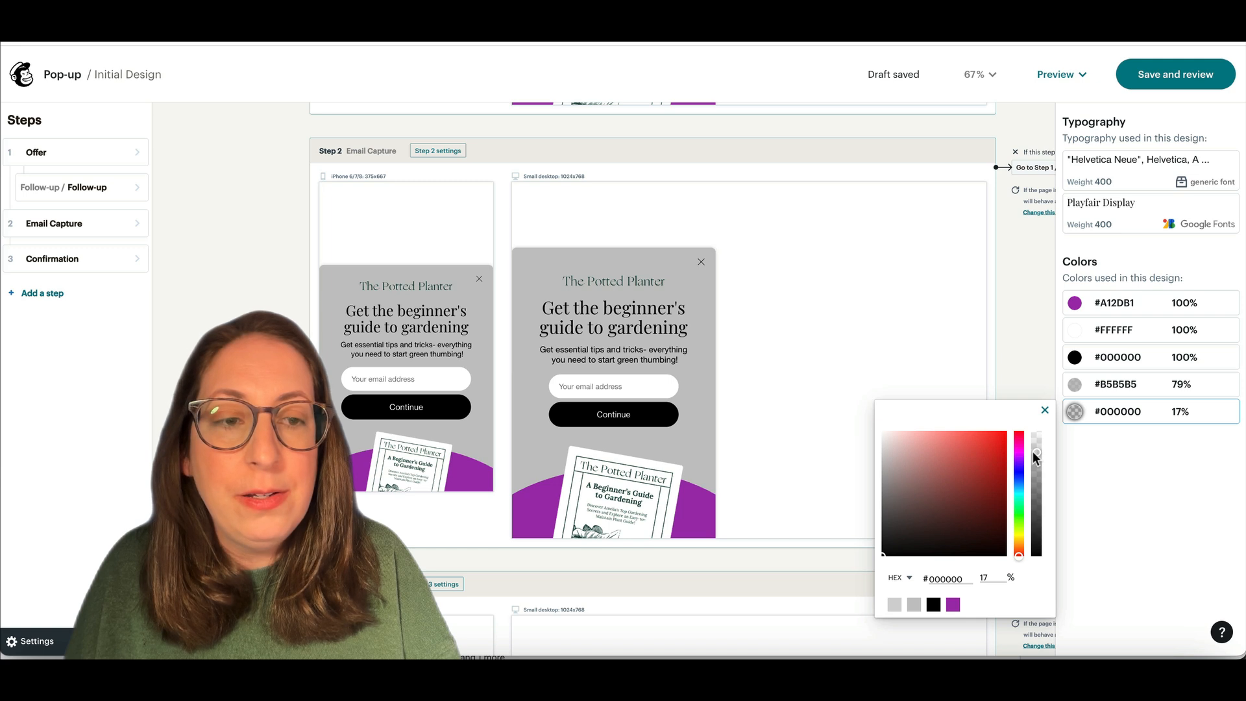
{"action": "left_click", "coordinate": [1128, 474]}
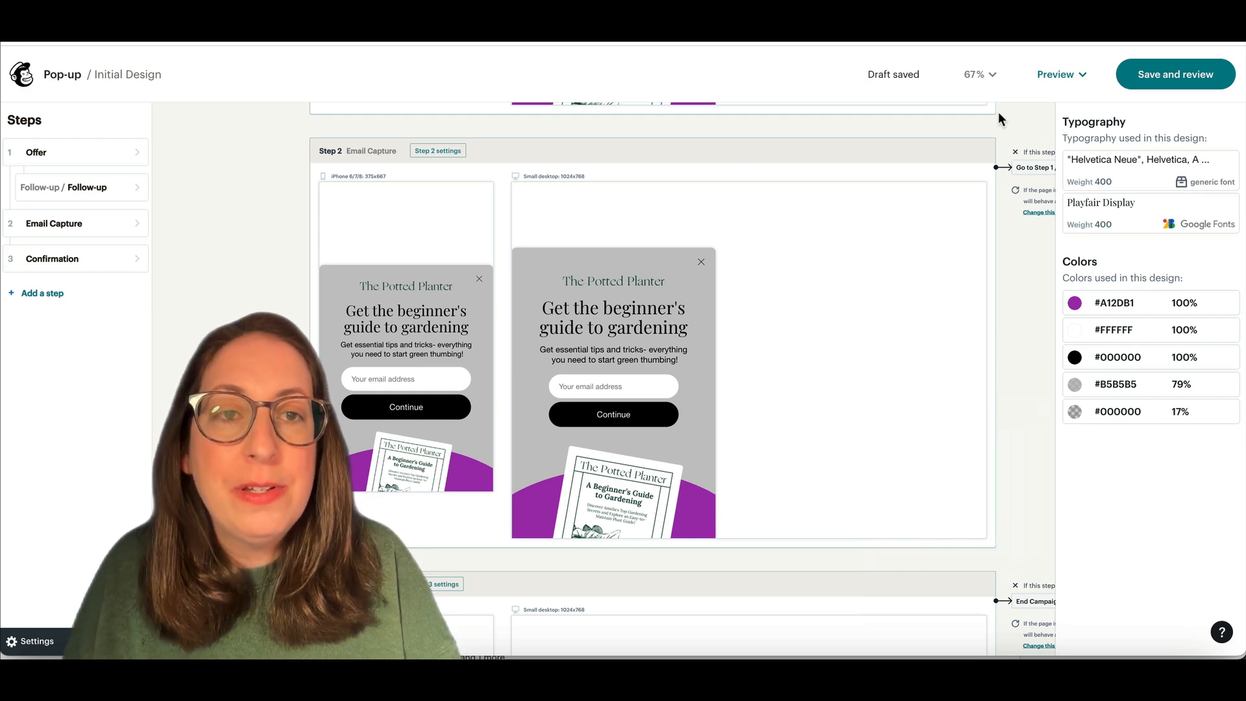
{"action": "left_click", "coordinate": [977, 74]}
{"action": "left_click", "coordinate": [932, 184]}
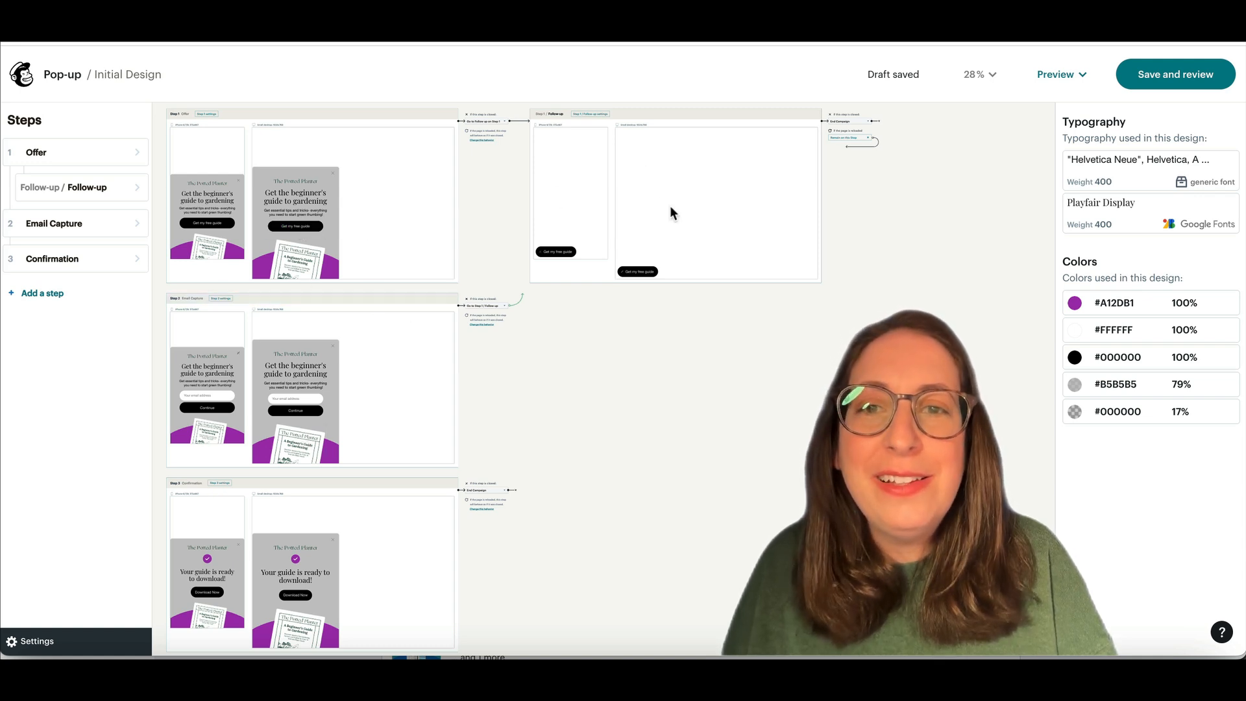
Step: Move Follow-up below Email Capture and delete the Offer step
{"action": "mouse_move", "coordinate": [109, 185]}
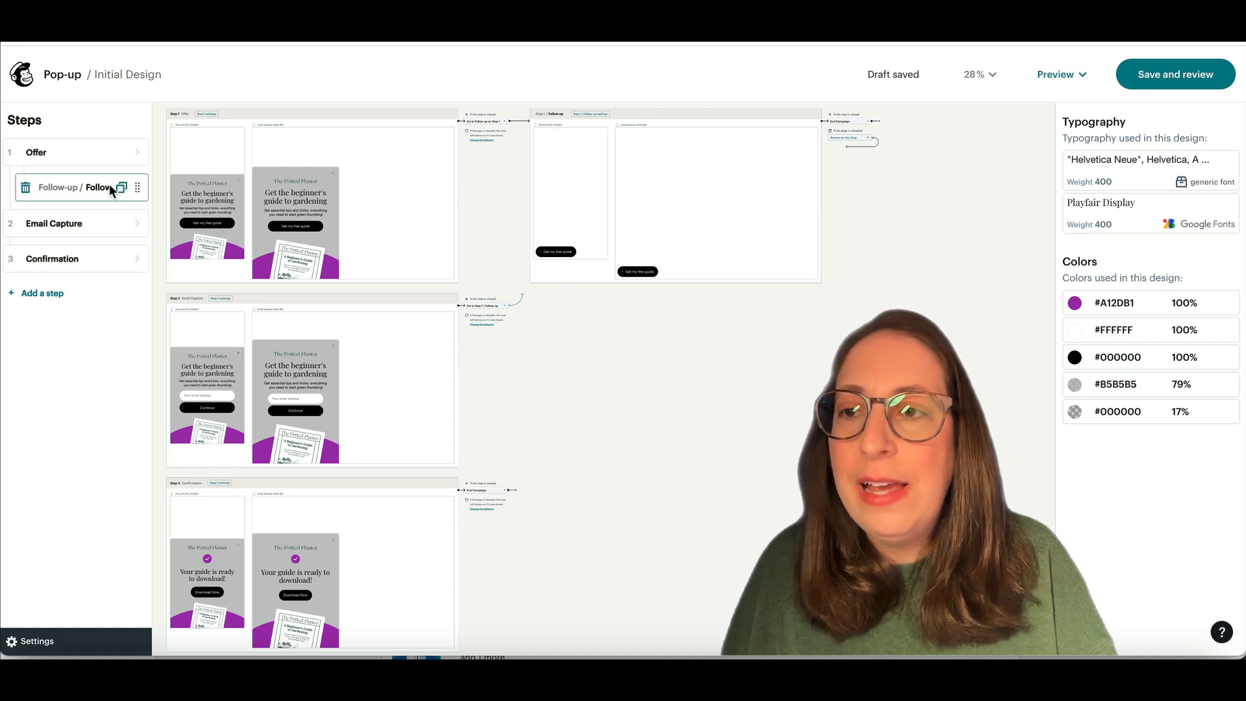
{"action": "left_click_drag", "start_coordinate": [53, 190], "coordinate": [85, 233]}
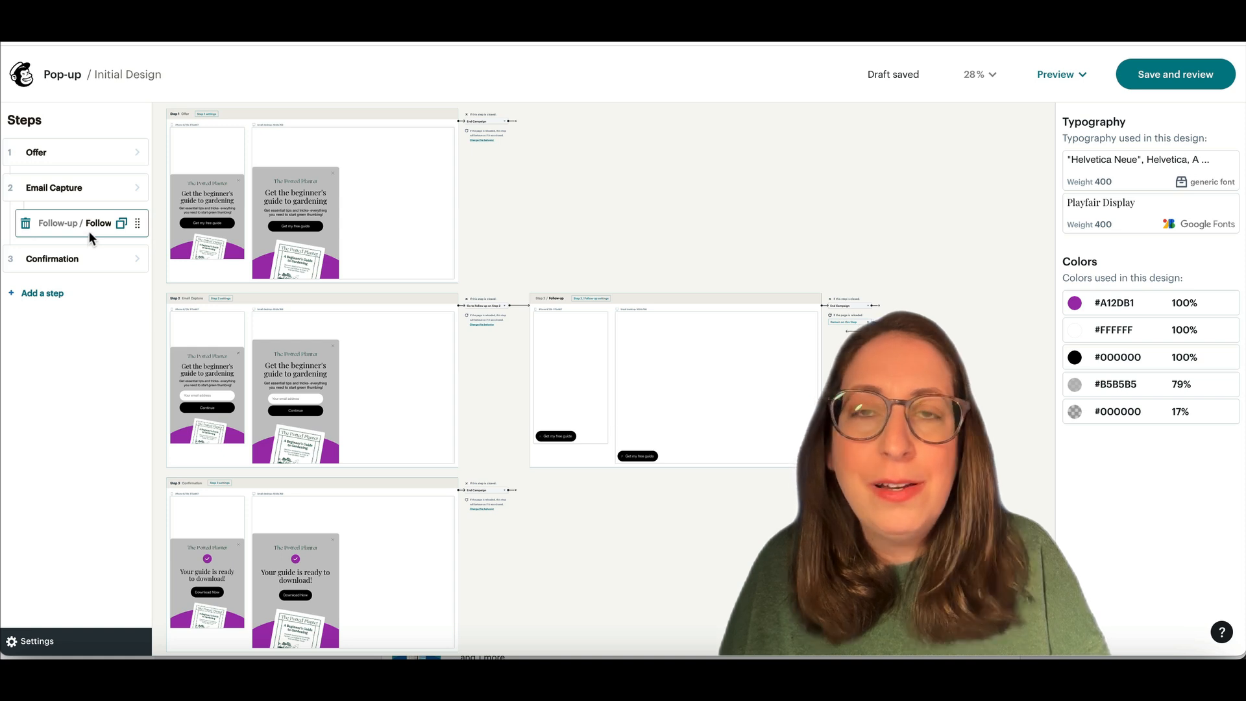
{"action": "mouse_move", "coordinate": [116, 155]}
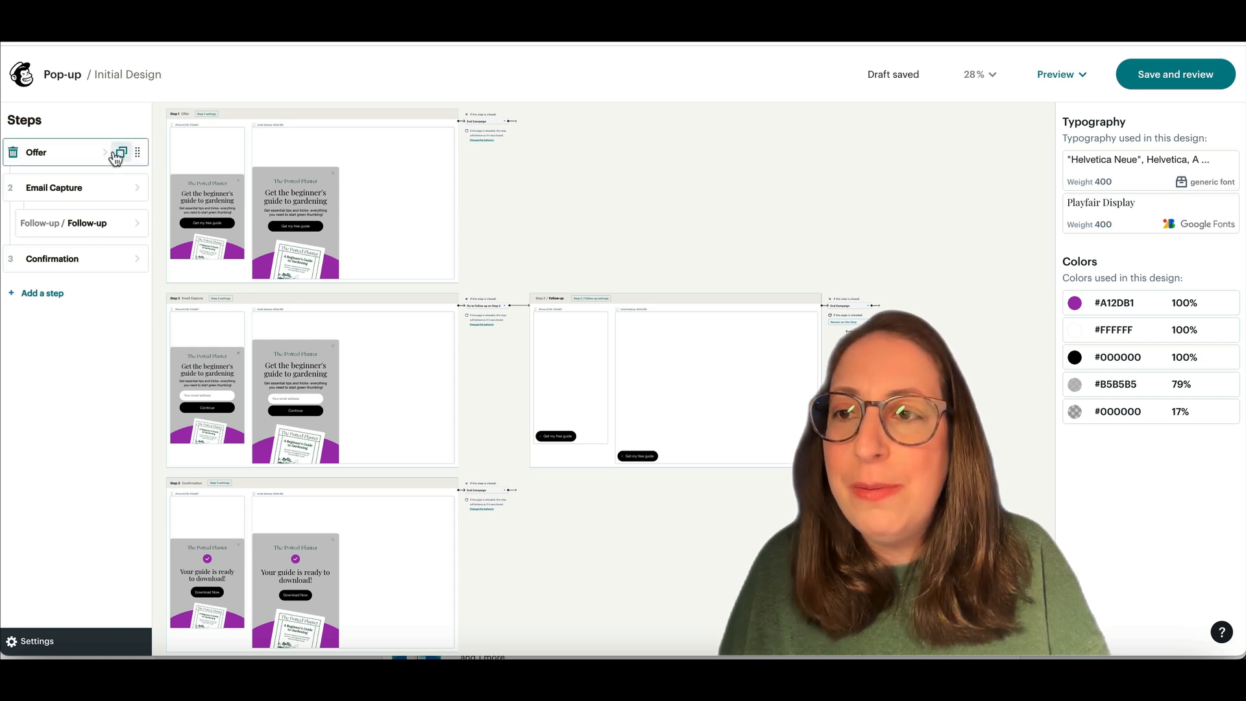
{"action": "left_click", "coordinate": [13, 155]}
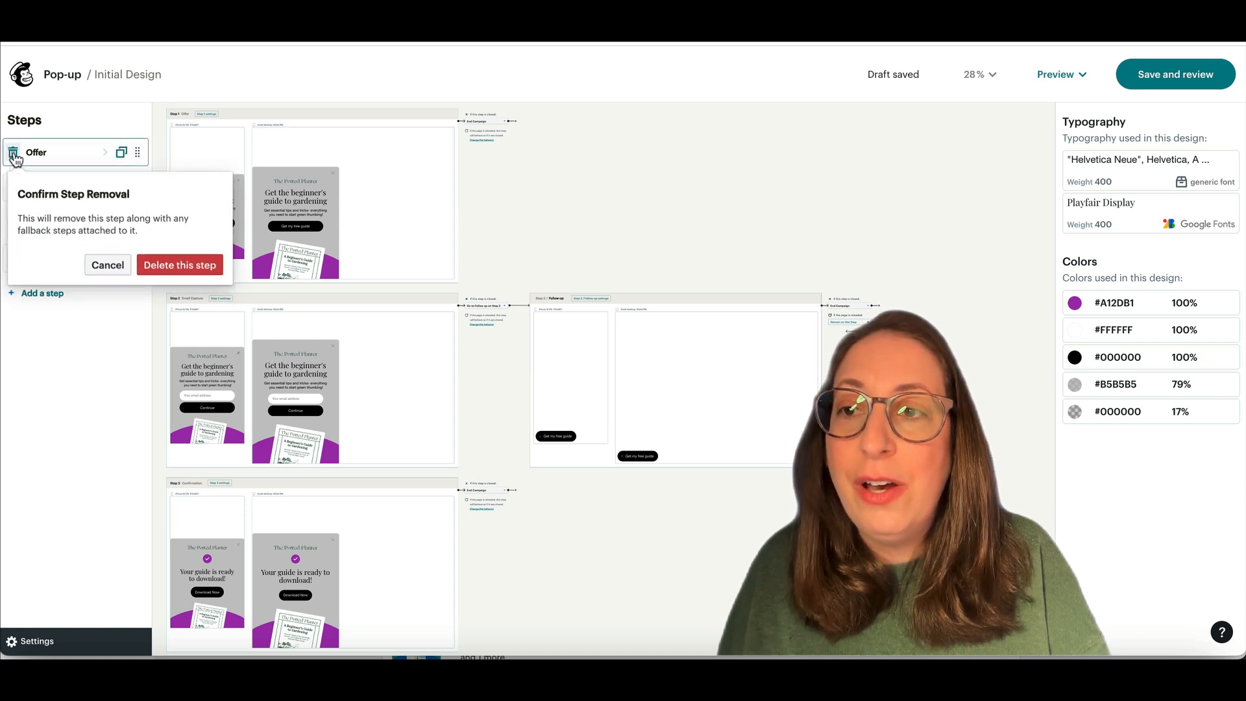
{"action": "left_click", "coordinate": [182, 268]}
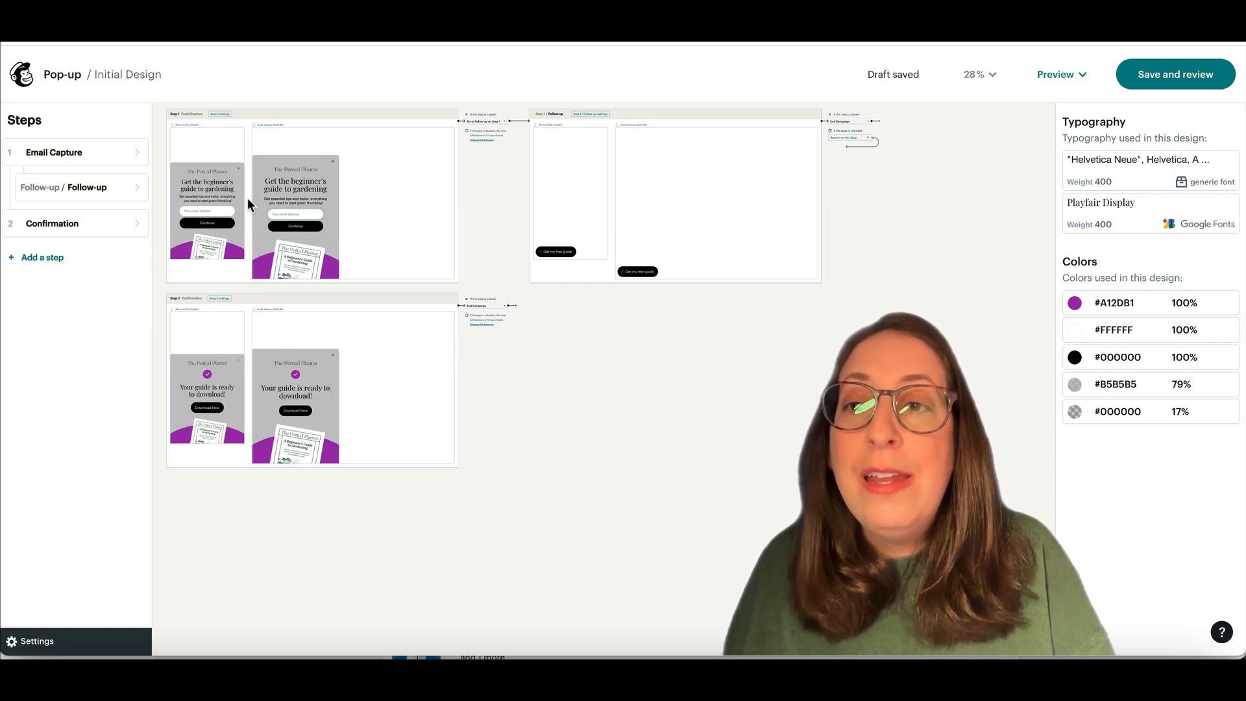
Step: Open the Email Capture step and inspect its logo, header and headline layers
{"action": "left_click", "coordinate": [67, 153]}
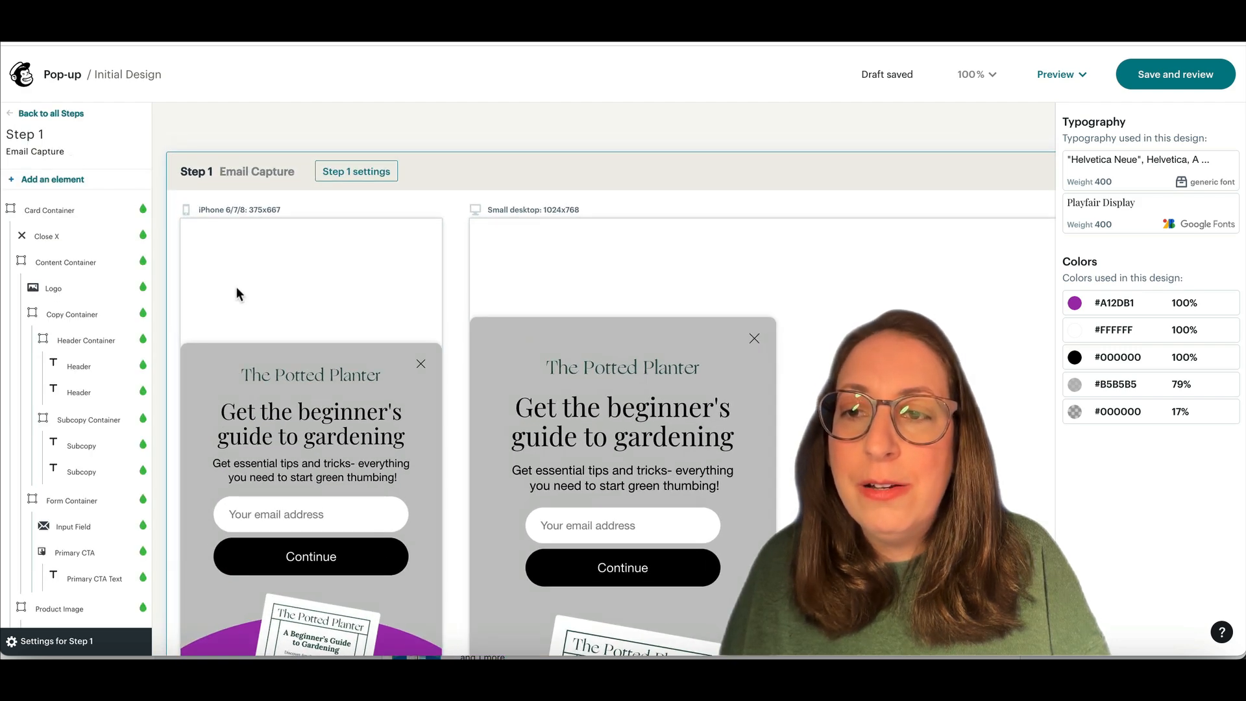
{"action": "scroll", "coordinate": [236, 287], "scroll_direction": "down", "scroll_amount": 3}
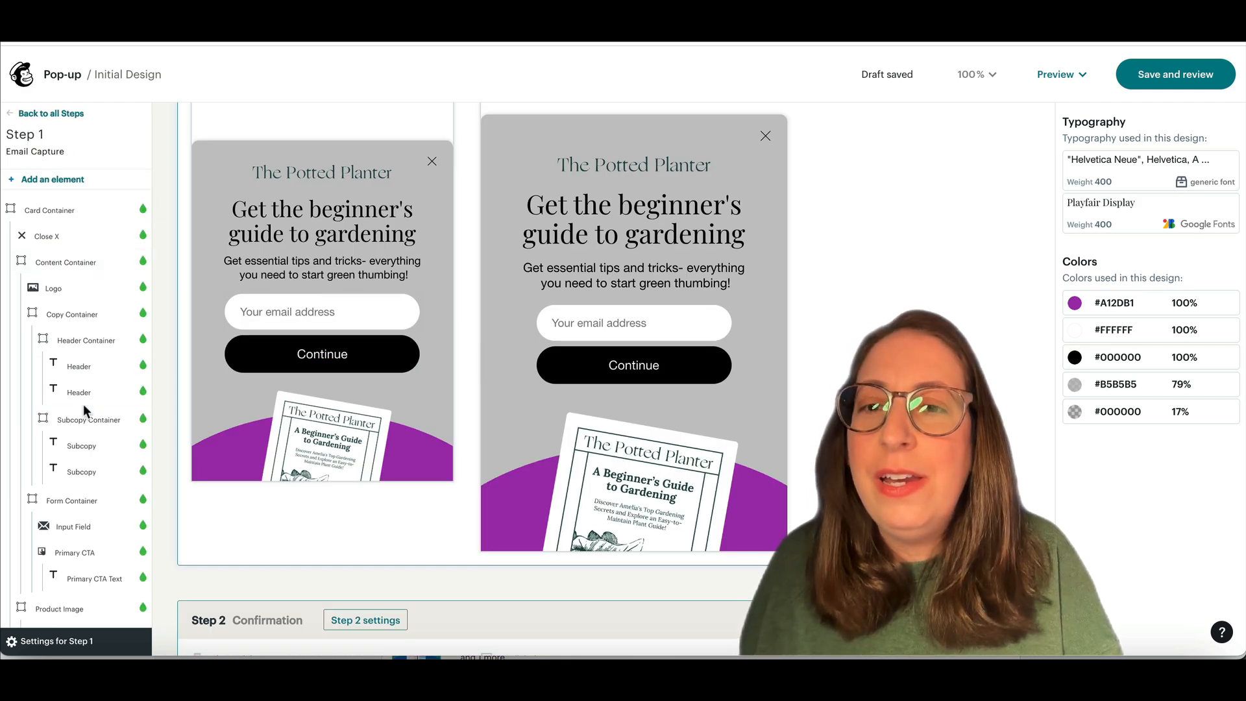
{"action": "left_click", "coordinate": [64, 286]}
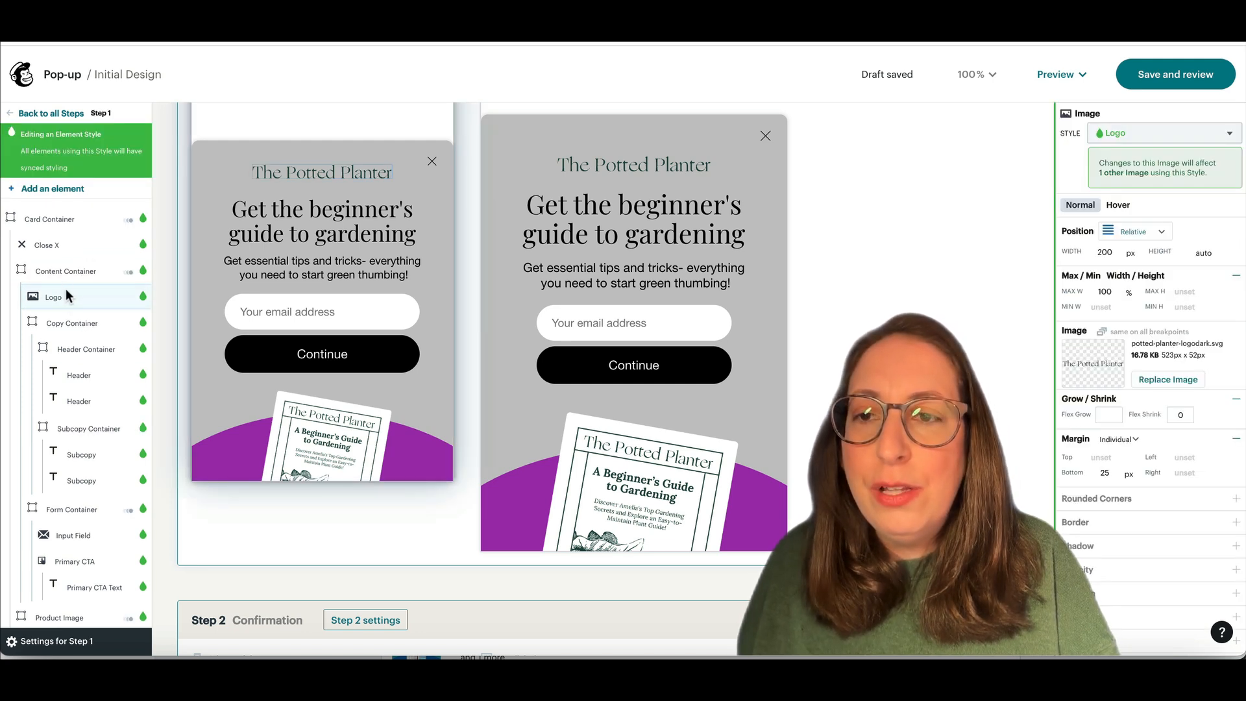
{"action": "left_click", "coordinate": [77, 332]}
{"action": "left_click", "coordinate": [79, 377]}
{"action": "left_click", "coordinate": [81, 402]}
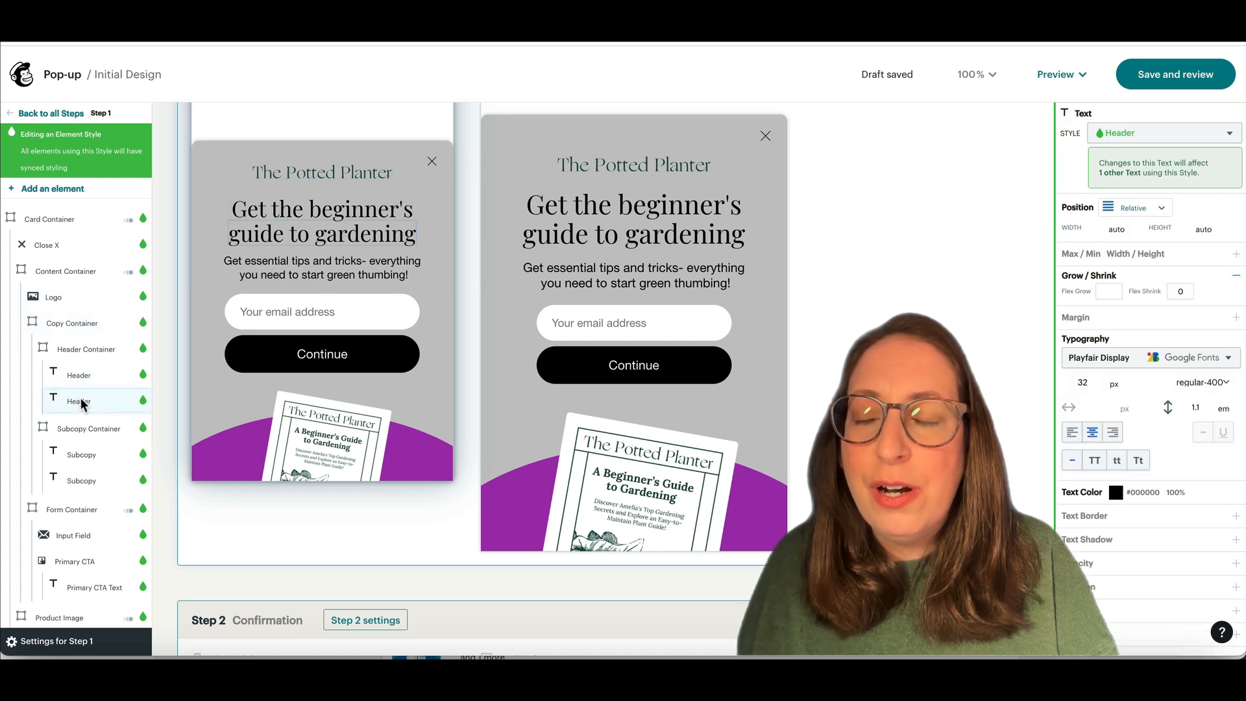
{"action": "left_click", "coordinate": [80, 429]}
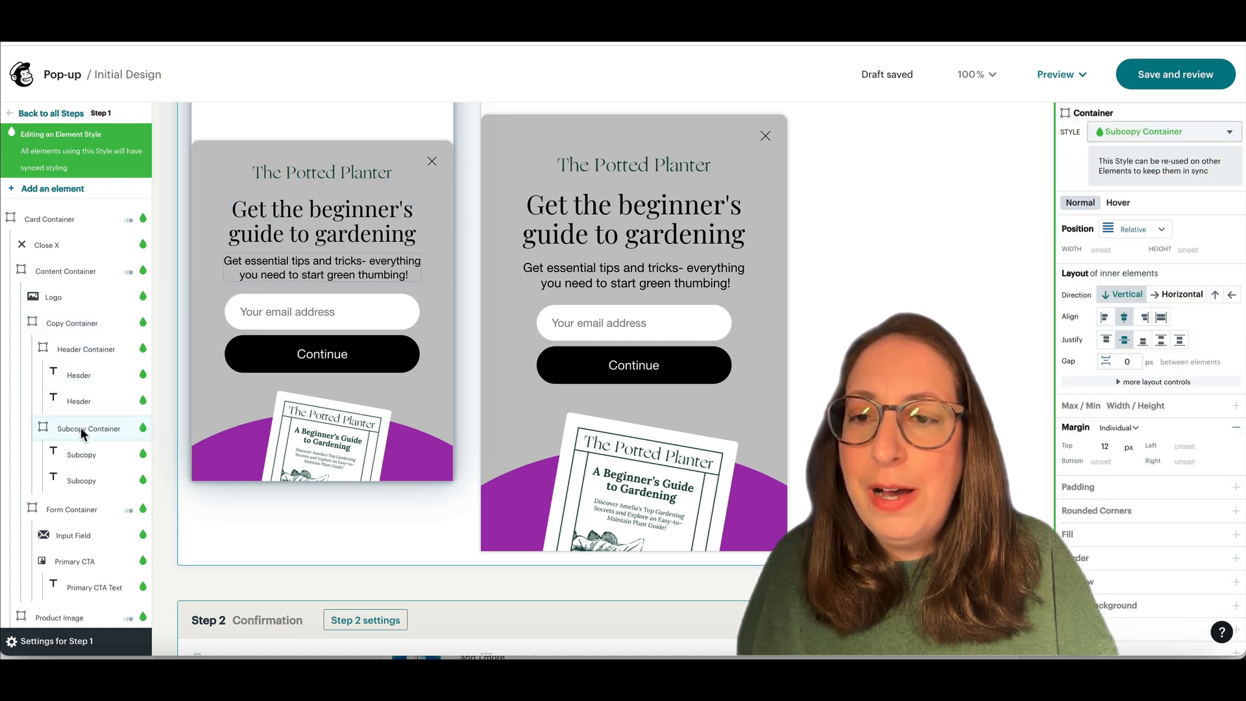
Step: Select The Potted Planter logo layer and delete it
{"action": "scroll", "coordinate": [82, 481], "scroll_direction": "down", "scroll_amount": 1}
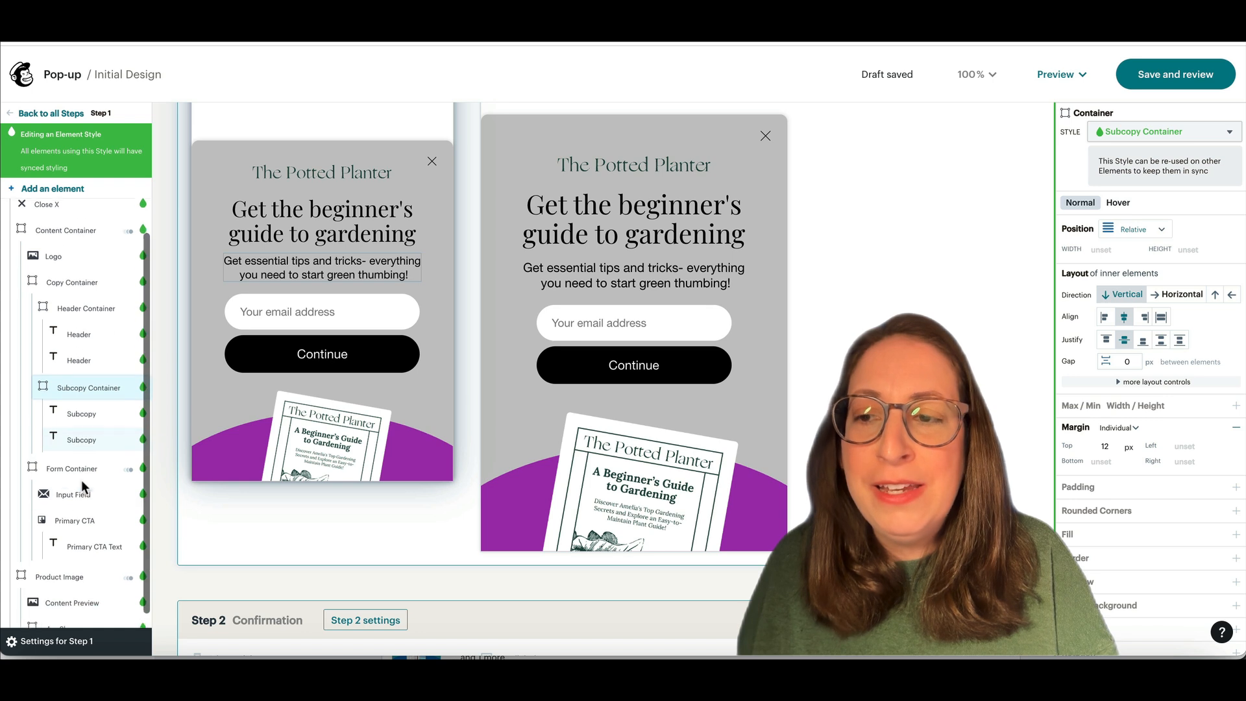
{"action": "scroll", "coordinate": [83, 479], "scroll_direction": "up", "scroll_amount": 1}
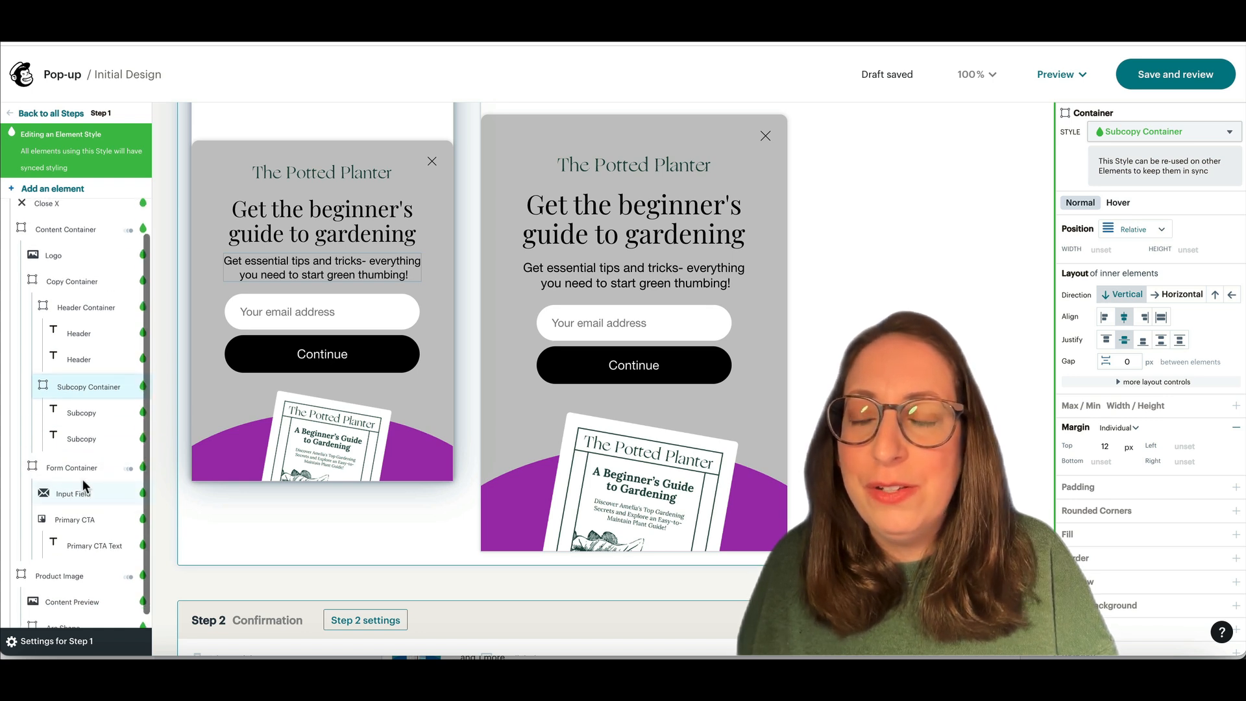
{"action": "left_click", "coordinate": [77, 299]}
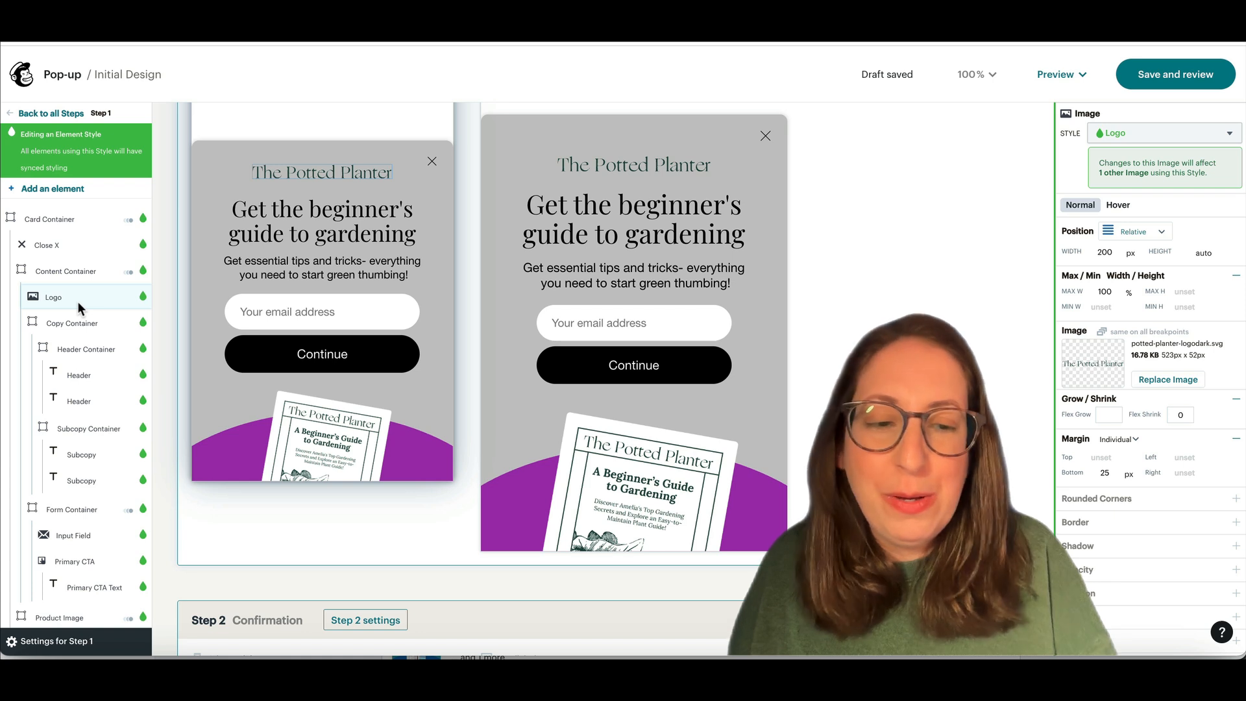
{"action": "key", "text": "Delete"}
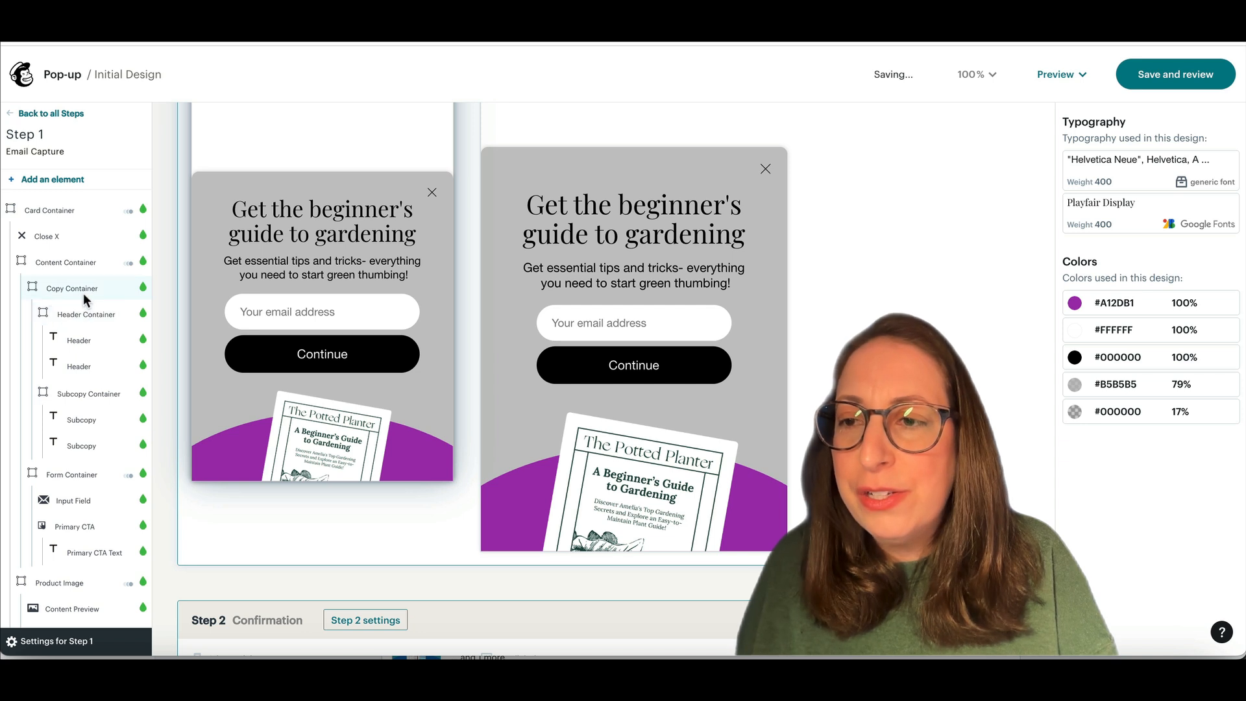
{"action": "left_click", "coordinate": [316, 207]}
Step: Select the whole headline so it can be replaced with 'Tips & Tricks in your inbox!'
{"action": "triple_click", "coordinate": [316, 208]}
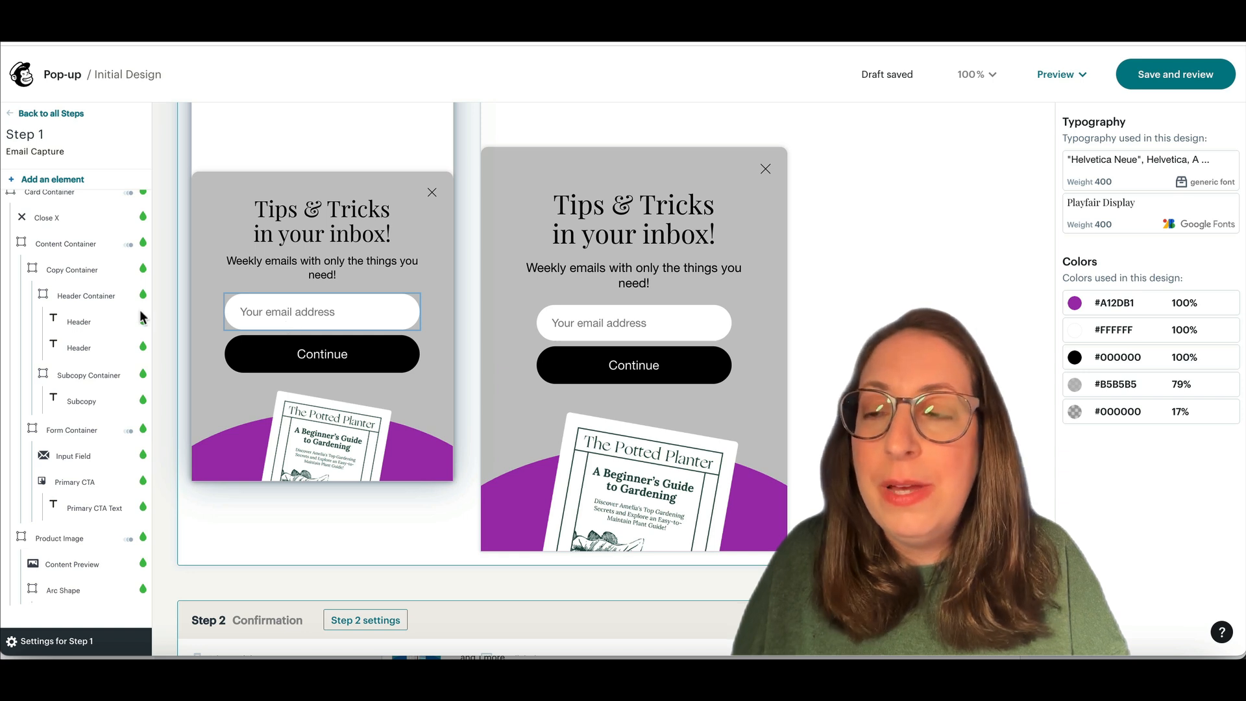
Step: Add a First Name user-input field inside the Form Container, above the email field
{"action": "left_click", "coordinate": [35, 181]}
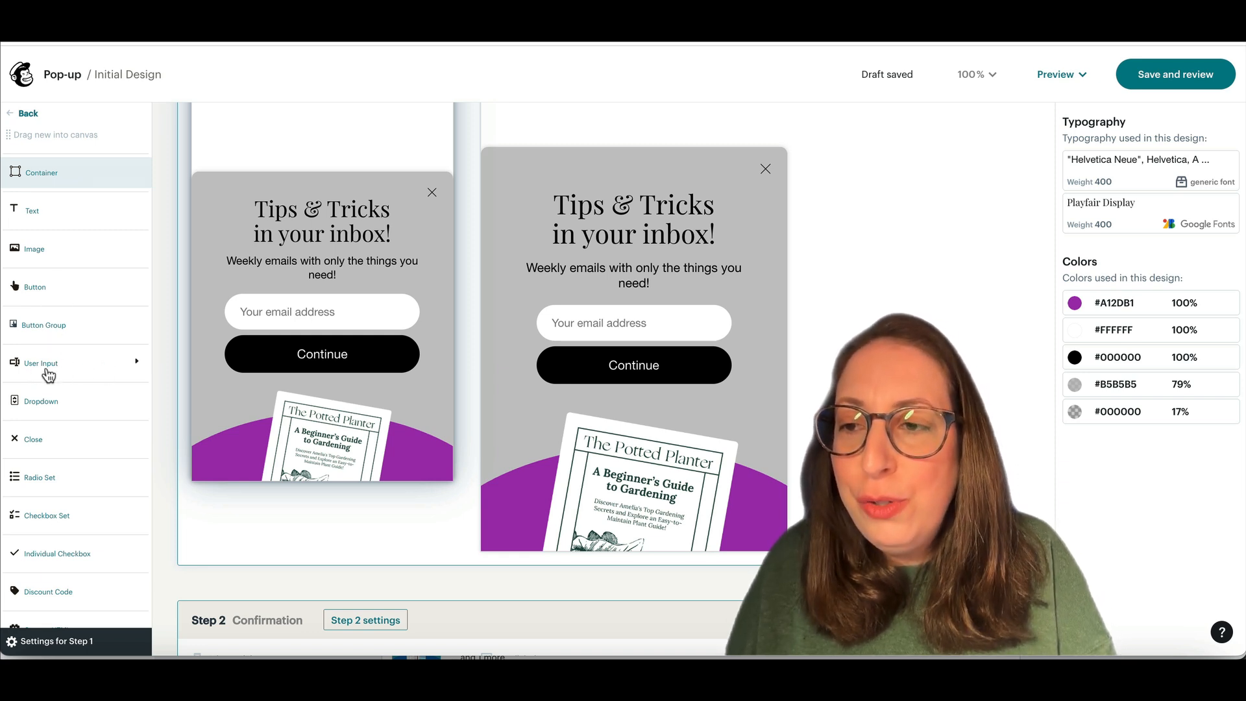
{"action": "left_click", "coordinate": [134, 368]}
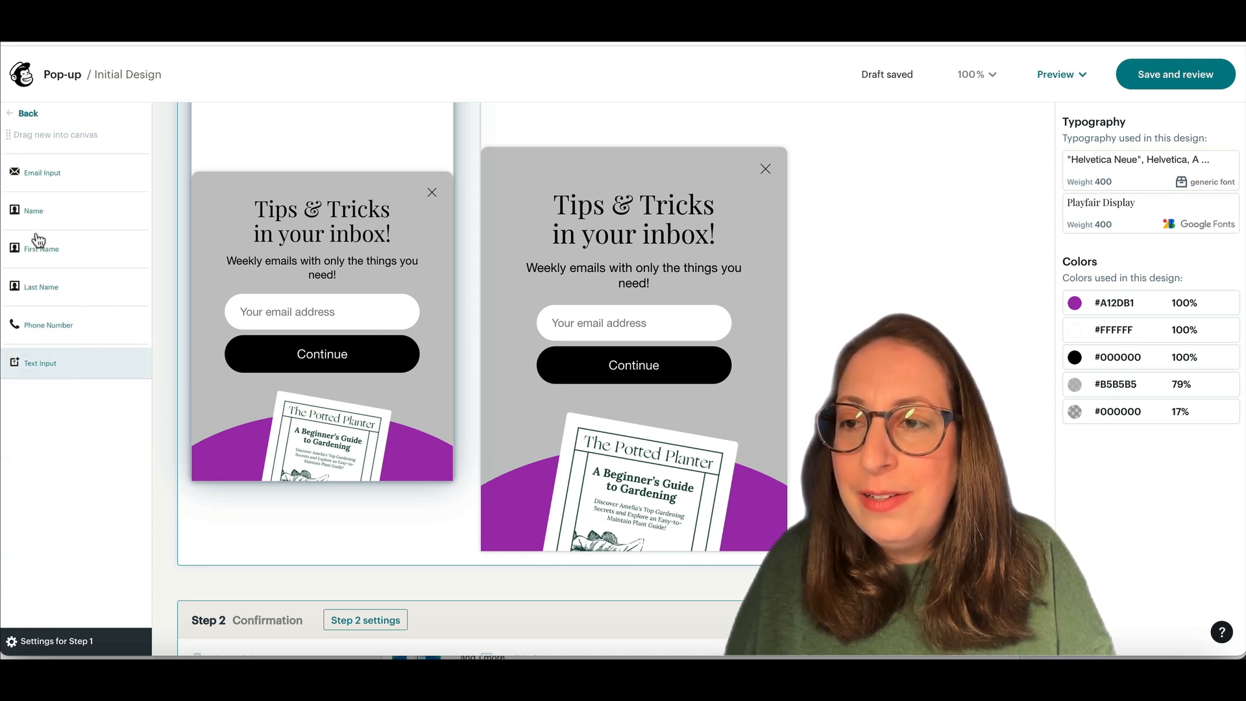
{"action": "left_click_drag", "start_coordinate": [39, 249], "coordinate": [330, 272]}
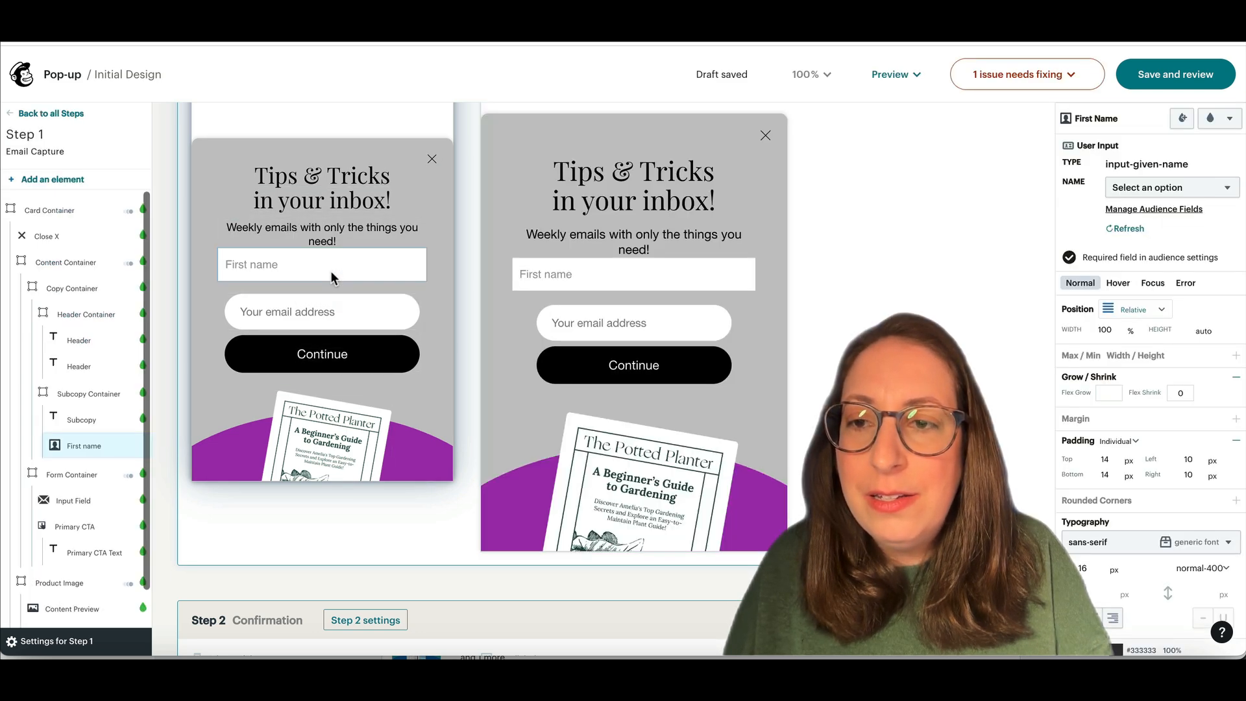
{"action": "scroll", "coordinate": [57, 391], "scroll_direction": "down", "scroll_amount": 1}
{"action": "scroll", "coordinate": [57, 390], "scroll_direction": "down", "scroll_amount": 2}
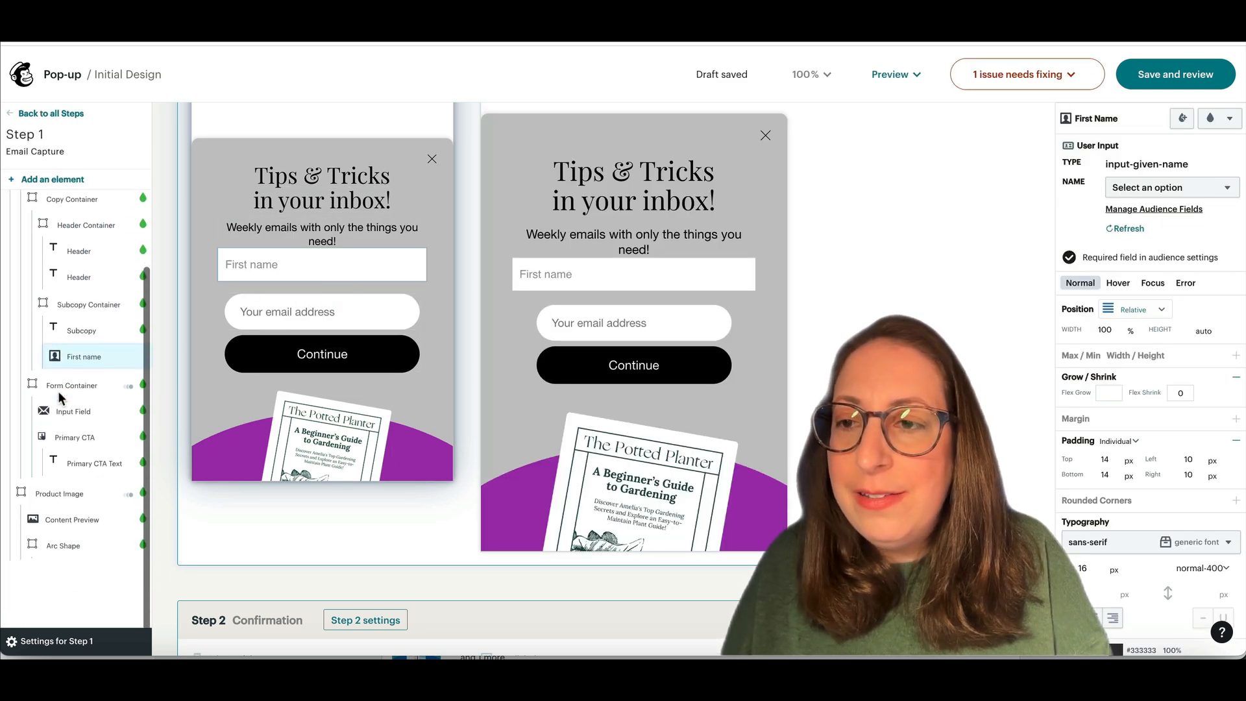
{"action": "left_click_drag", "start_coordinate": [84, 352], "coordinate": [83, 402]}
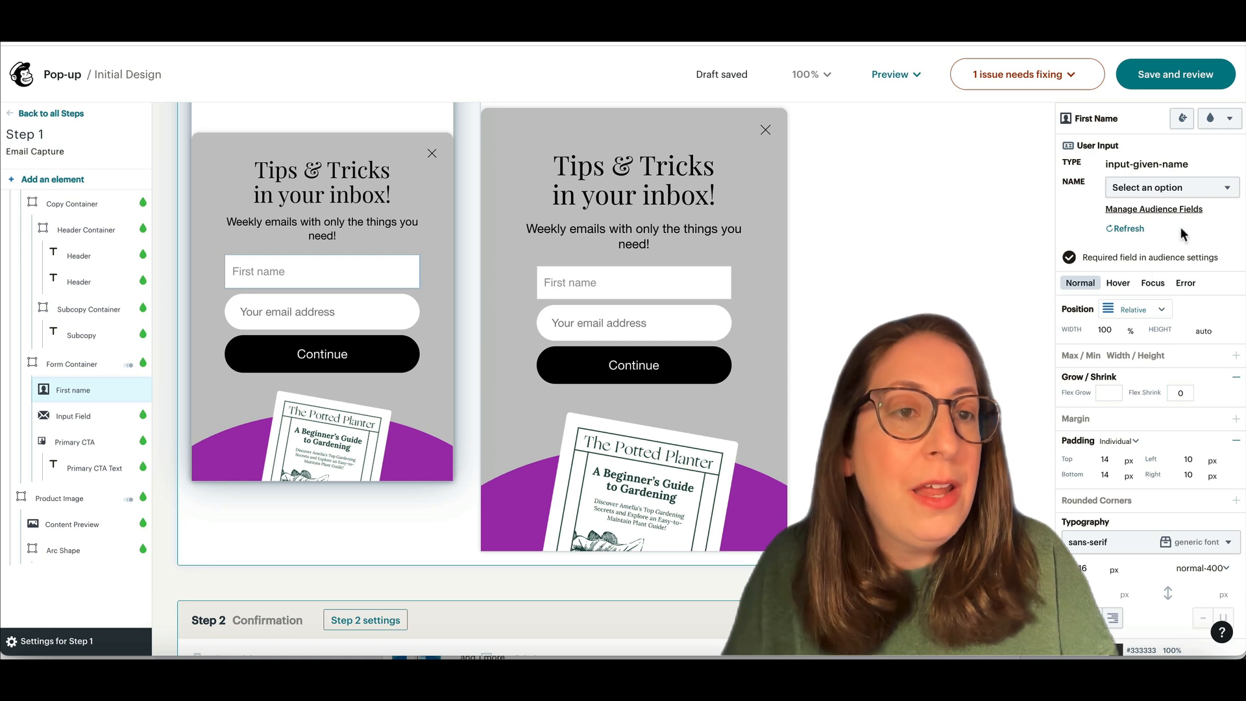
Step: Give the First name field 100 px rounded corners to match the email field
{"action": "left_click", "coordinate": [332, 314]}
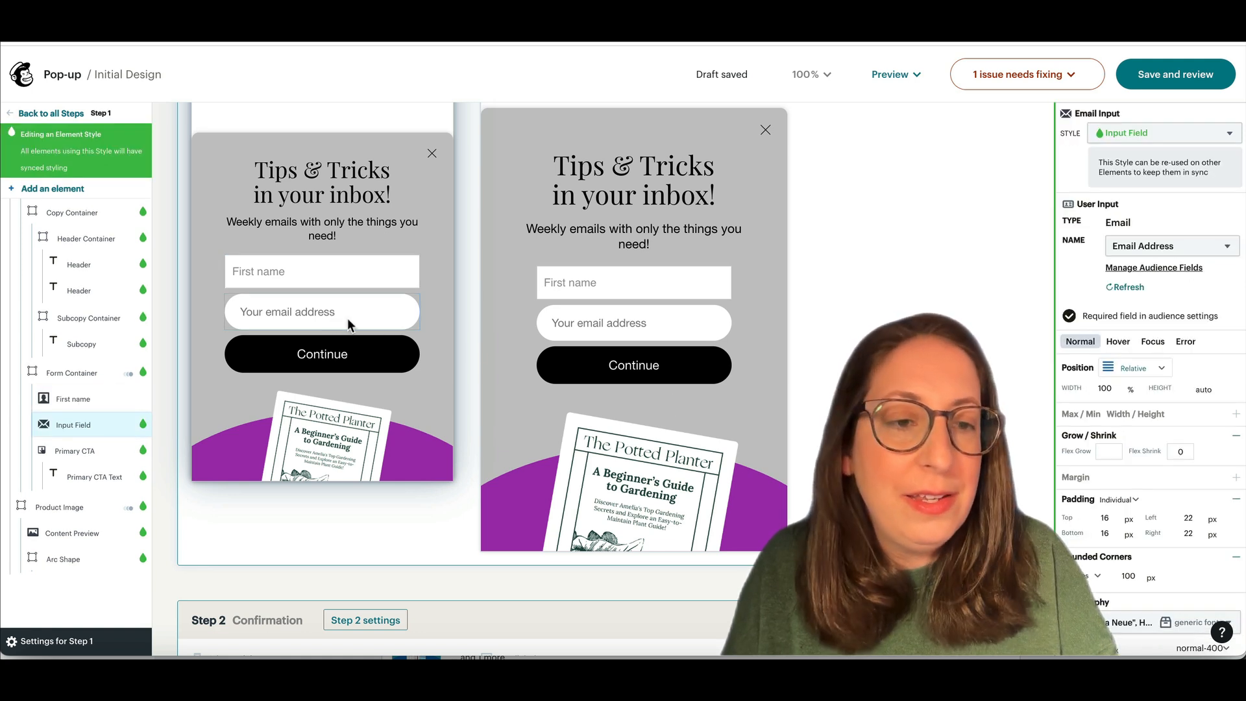
{"action": "scroll", "coordinate": [1105, 386], "scroll_direction": "down", "scroll_amount": 1}
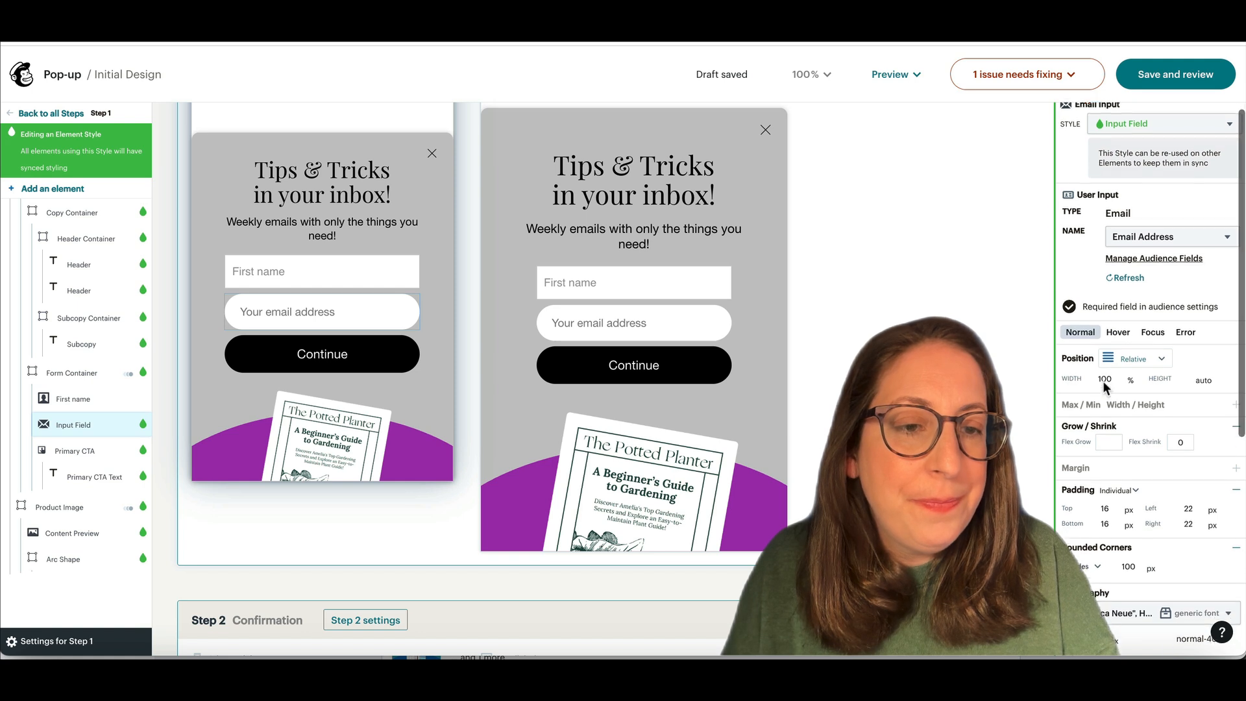
{"action": "scroll", "coordinate": [1105, 386], "scroll_direction": "down", "scroll_amount": 6}
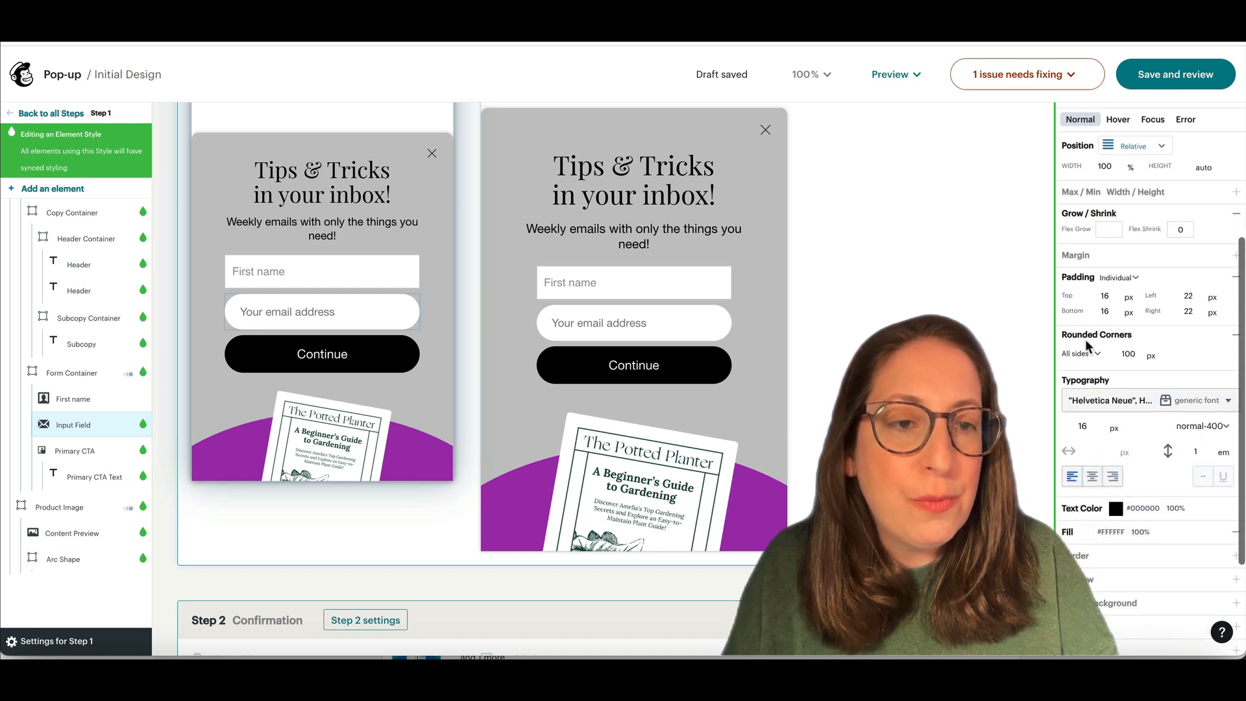
{"action": "left_click", "coordinate": [304, 271]}
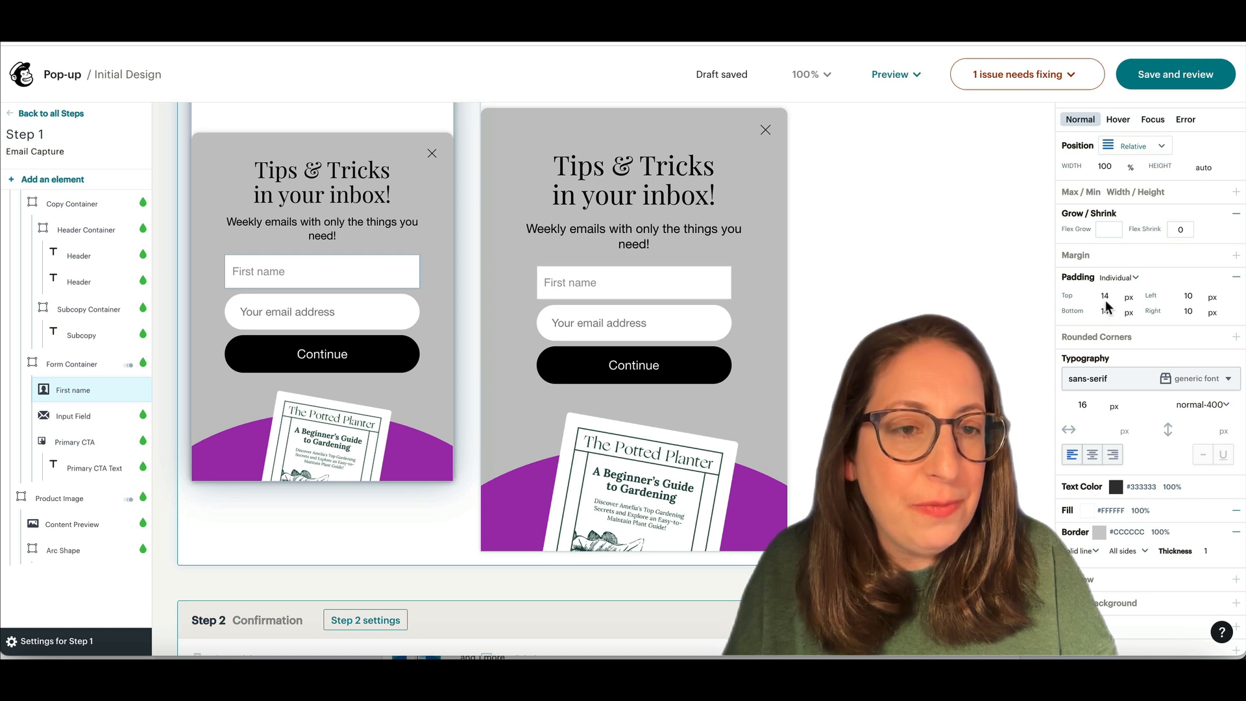
{"action": "left_click", "coordinate": [1082, 339]}
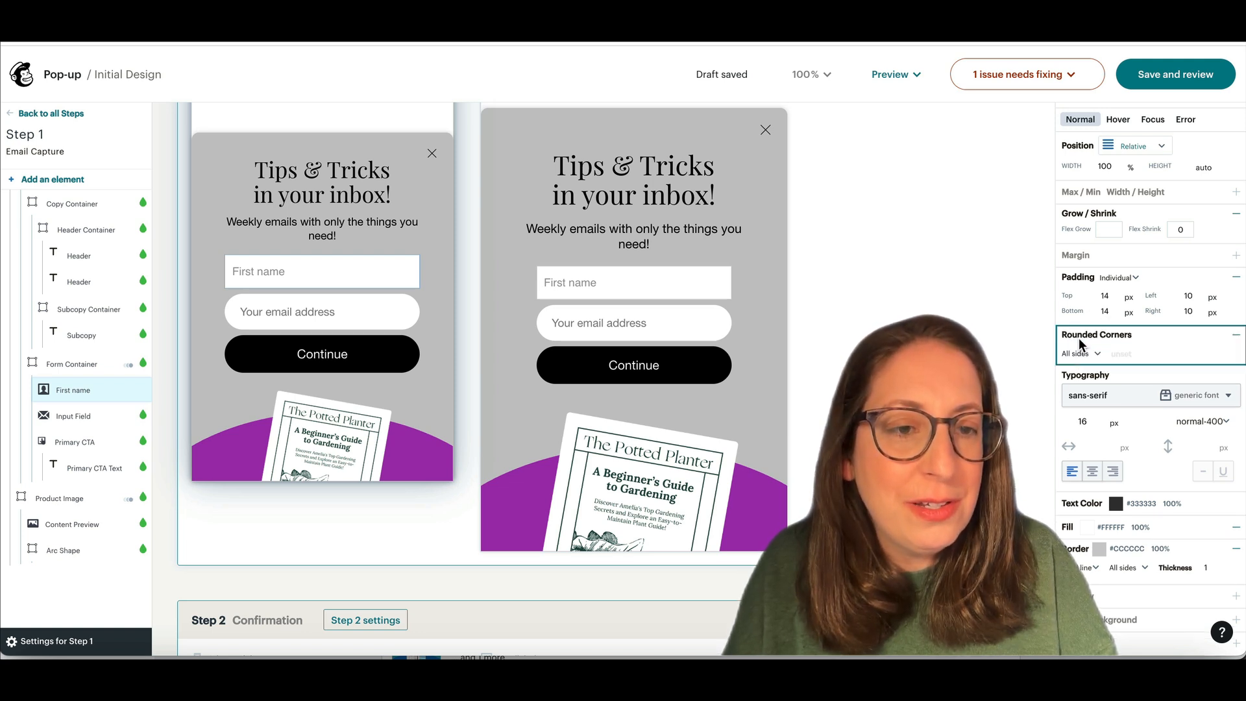
{"action": "left_click", "coordinate": [1117, 355]}
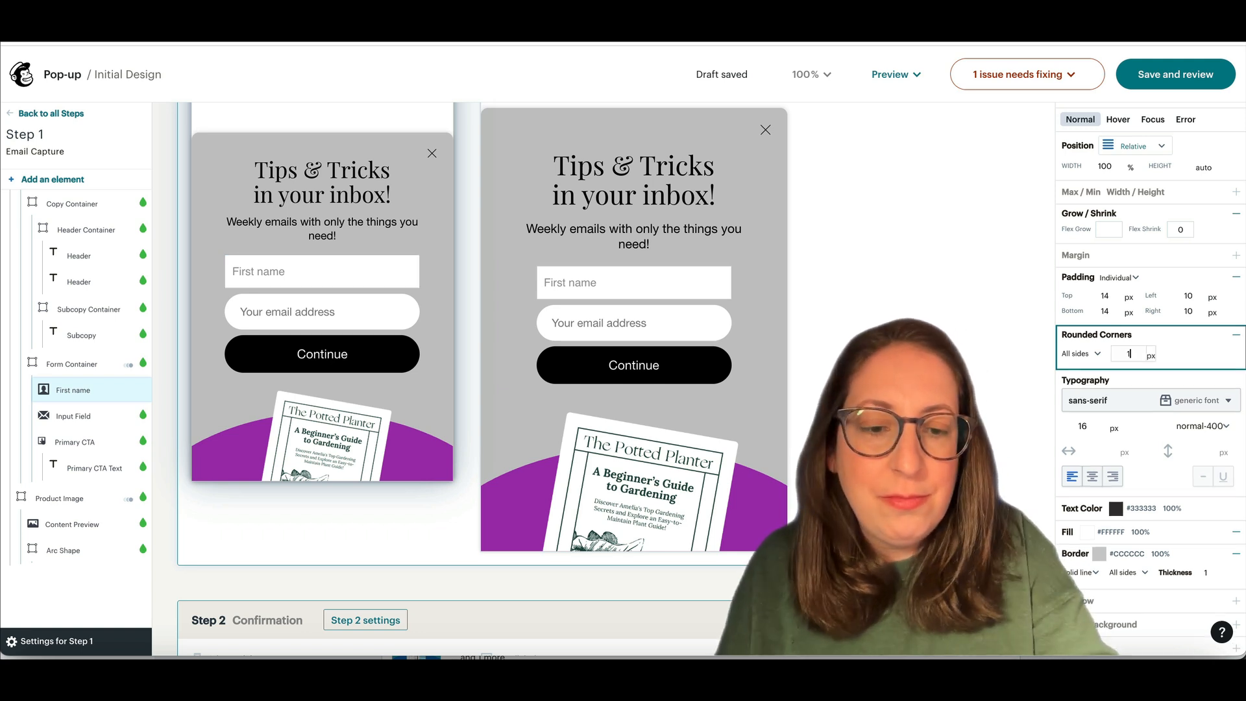
{"action": "type", "text": "100"}
{"action": "left_click", "coordinate": [1172, 321]}
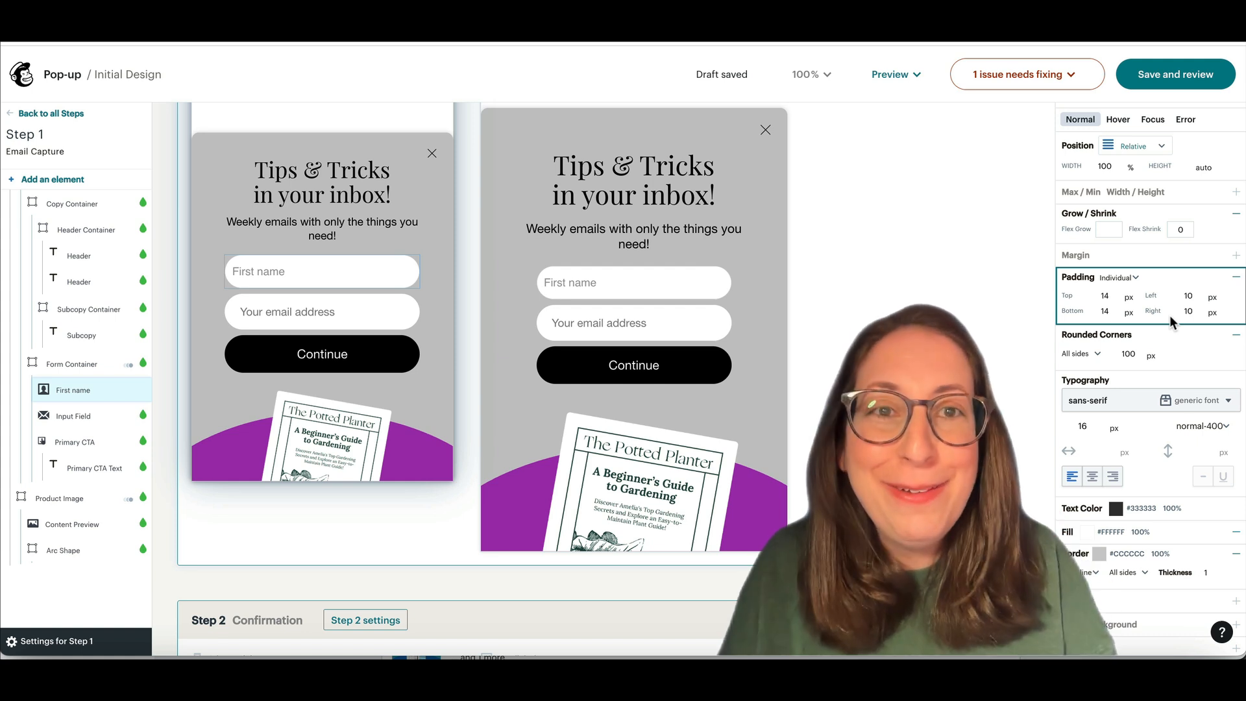
Step: Set the desktop subtext to 24 px, compare it with mobile, and show the '1 issue needs fixing' list
{"action": "left_click", "coordinate": [594, 238]}
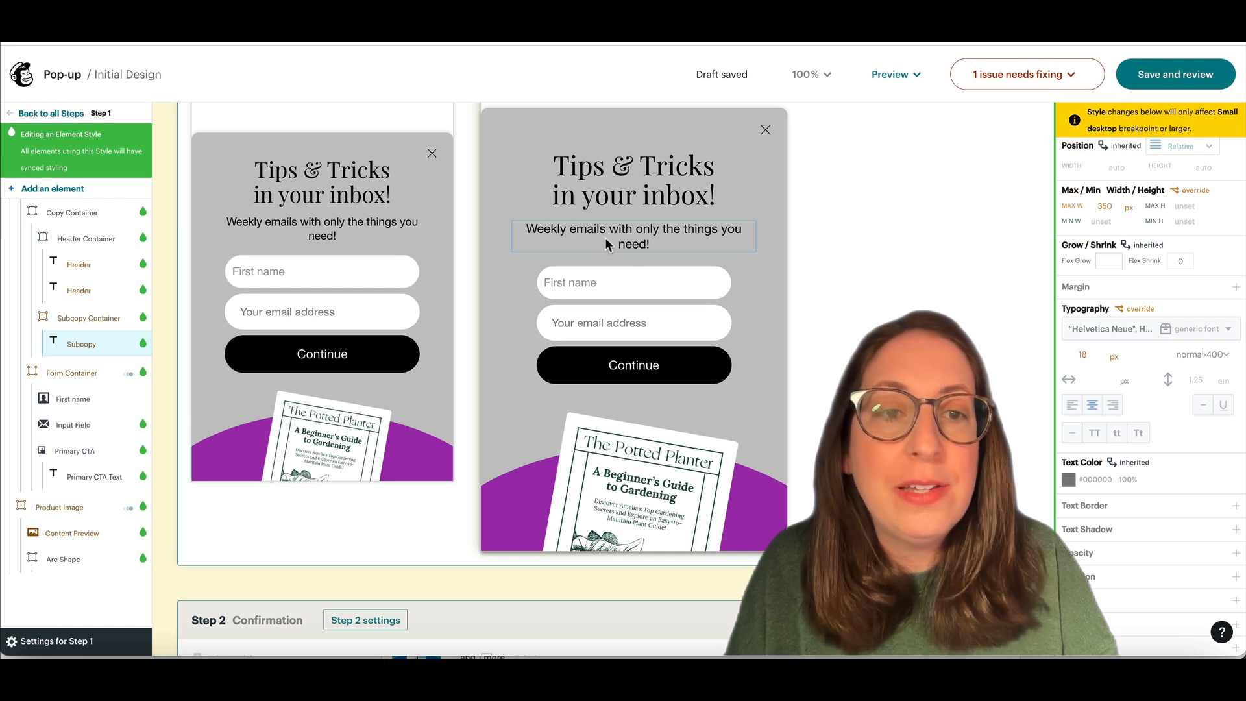
{"action": "double_click", "coordinate": [624, 239]}
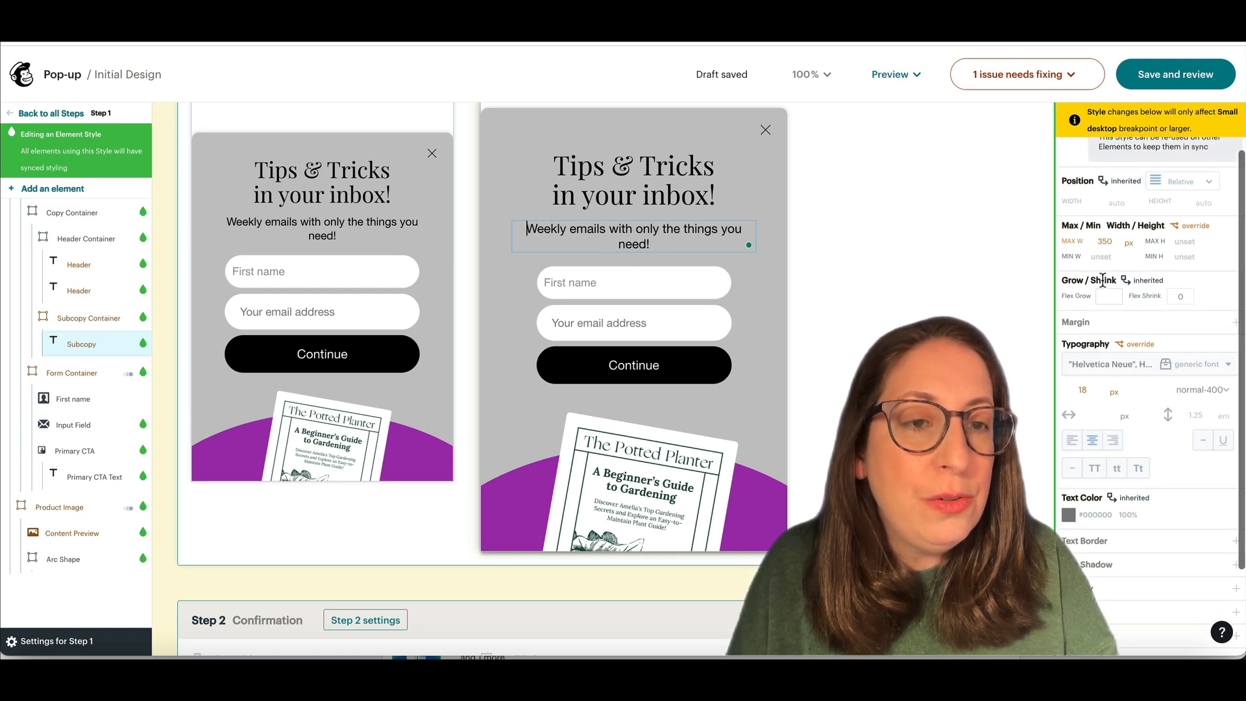
{"action": "scroll", "coordinate": [1103, 278], "scroll_direction": "down", "scroll_amount": 1}
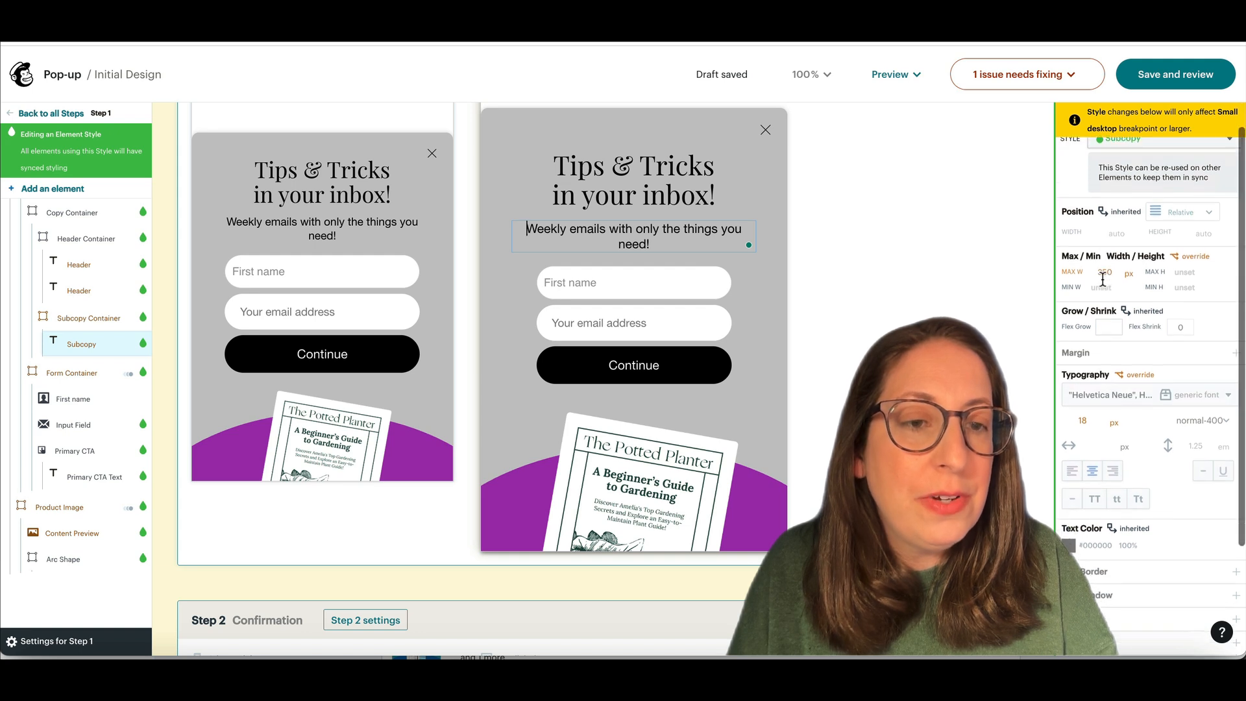
{"action": "left_click", "coordinate": [1080, 405]}
{"action": "type", "text": "24"}
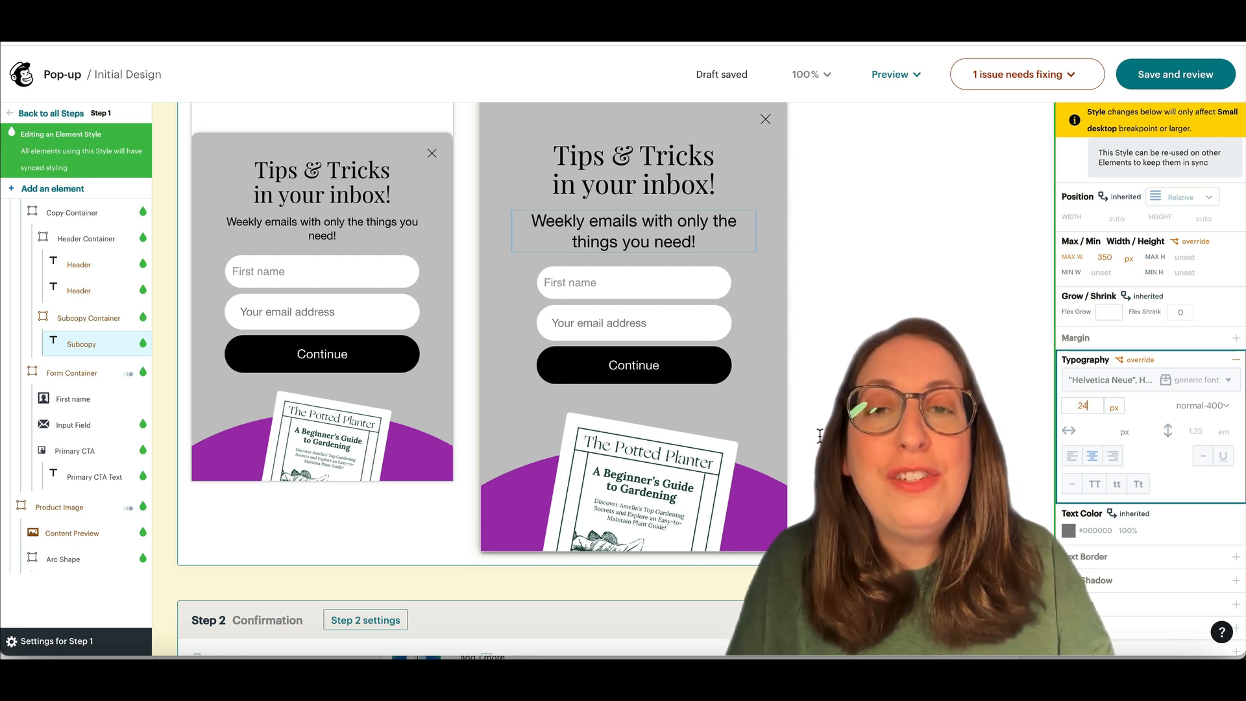
{"action": "left_click", "coordinate": [361, 229]}
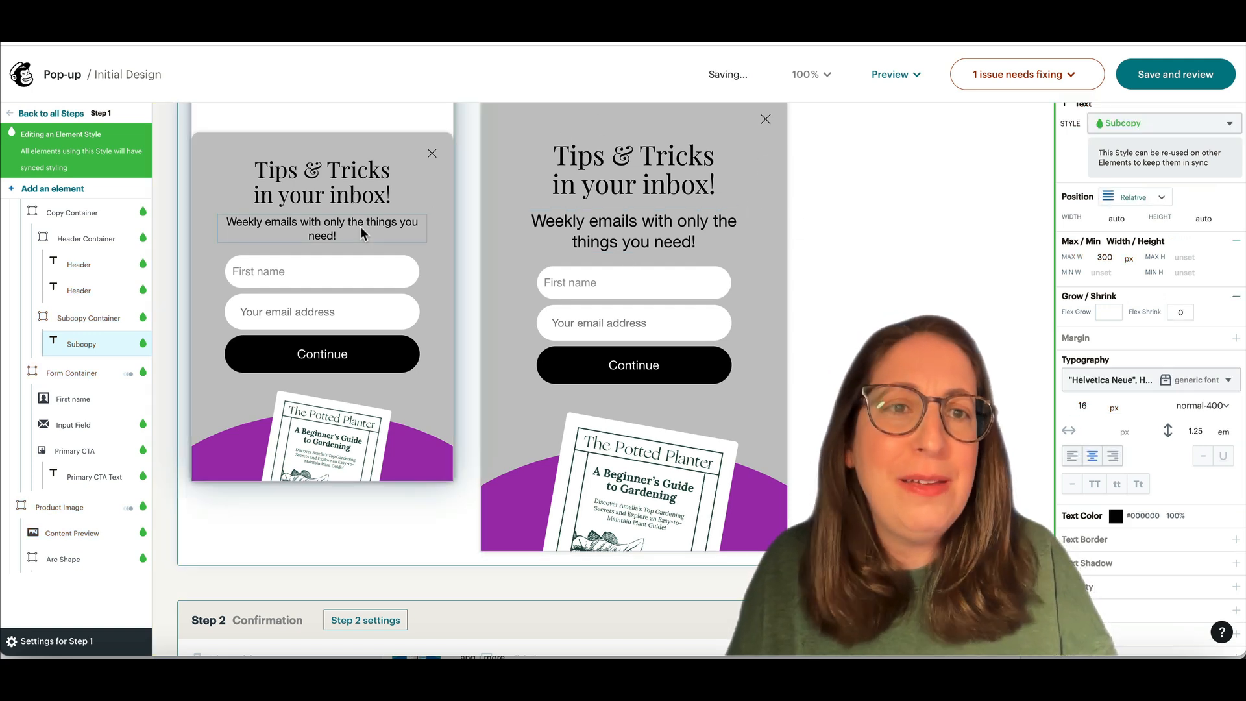
{"action": "left_click", "coordinate": [1041, 78]}
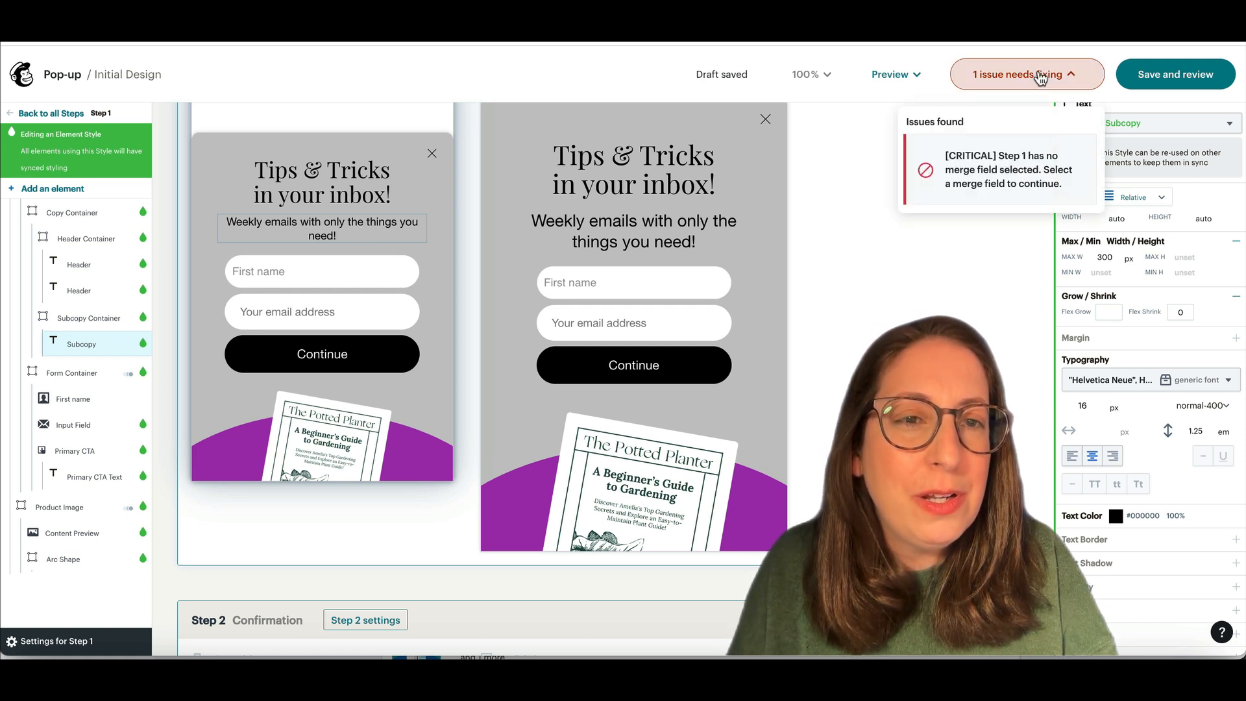
Step: Map the pop-up's First name input to the audience's First Name field
{"action": "left_click", "coordinate": [1040, 77]}
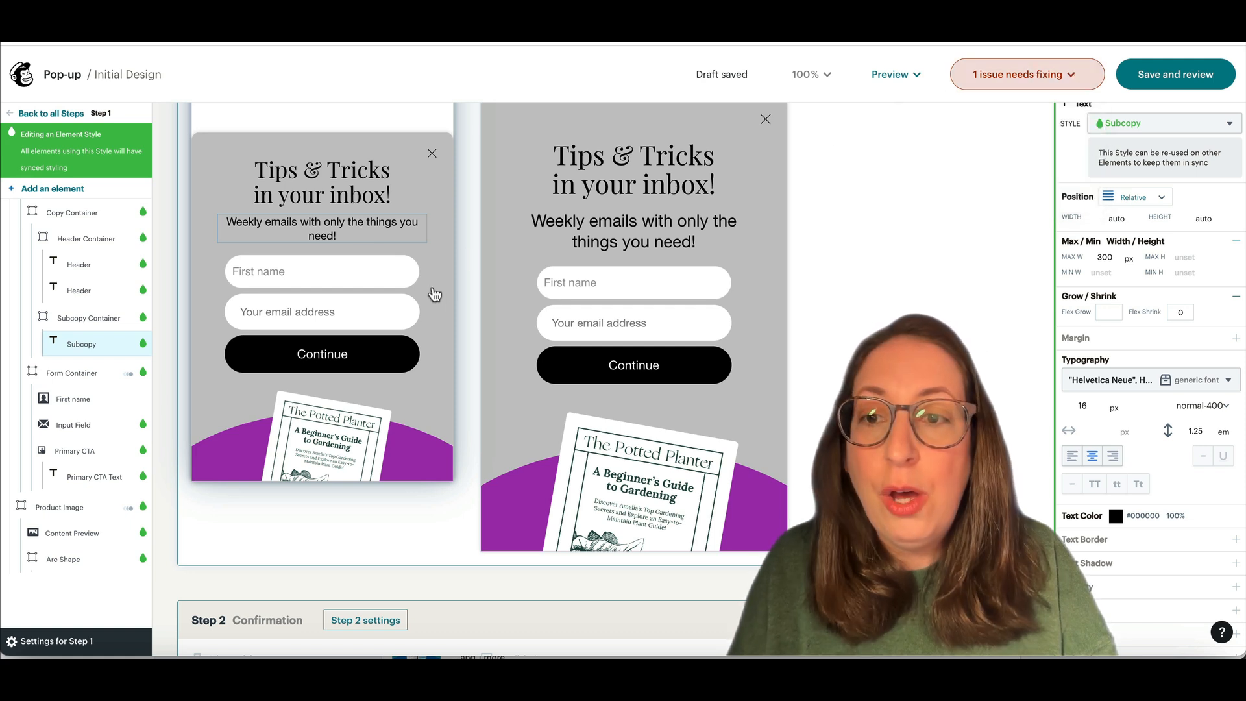
{"action": "left_click", "coordinate": [389, 303]}
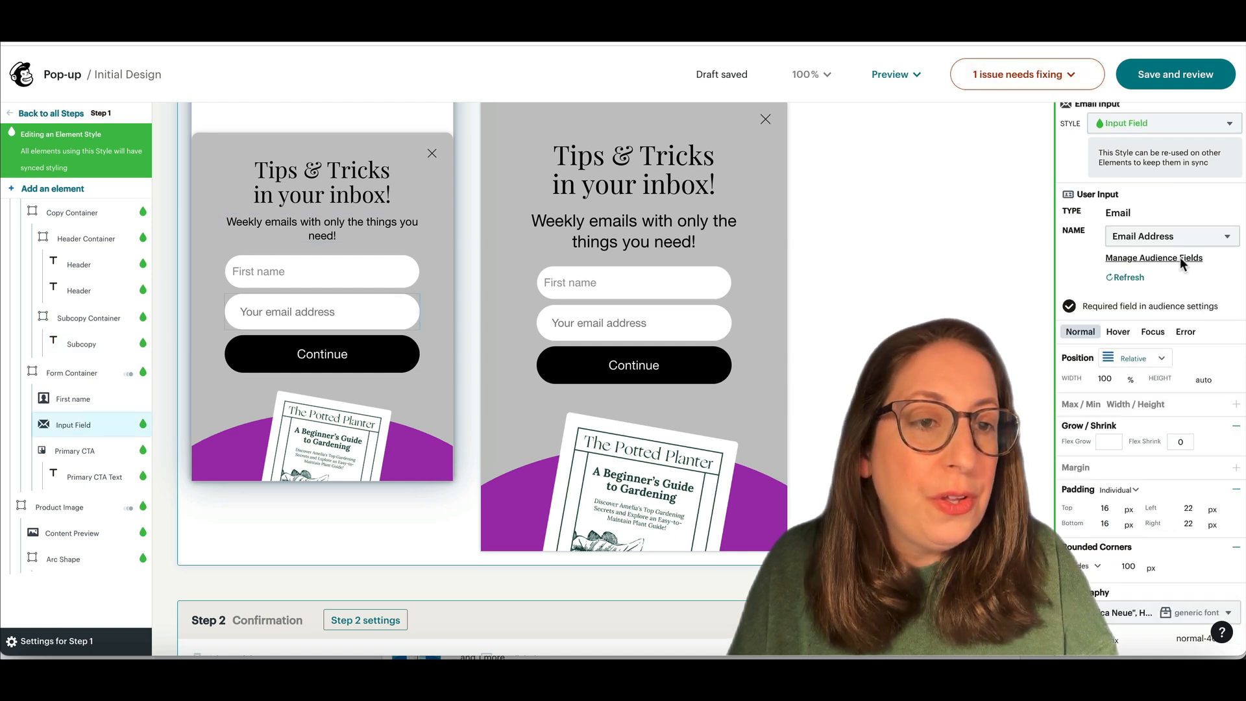
{"action": "left_click", "coordinate": [344, 272]}
{"action": "left_click", "coordinate": [1134, 179]}
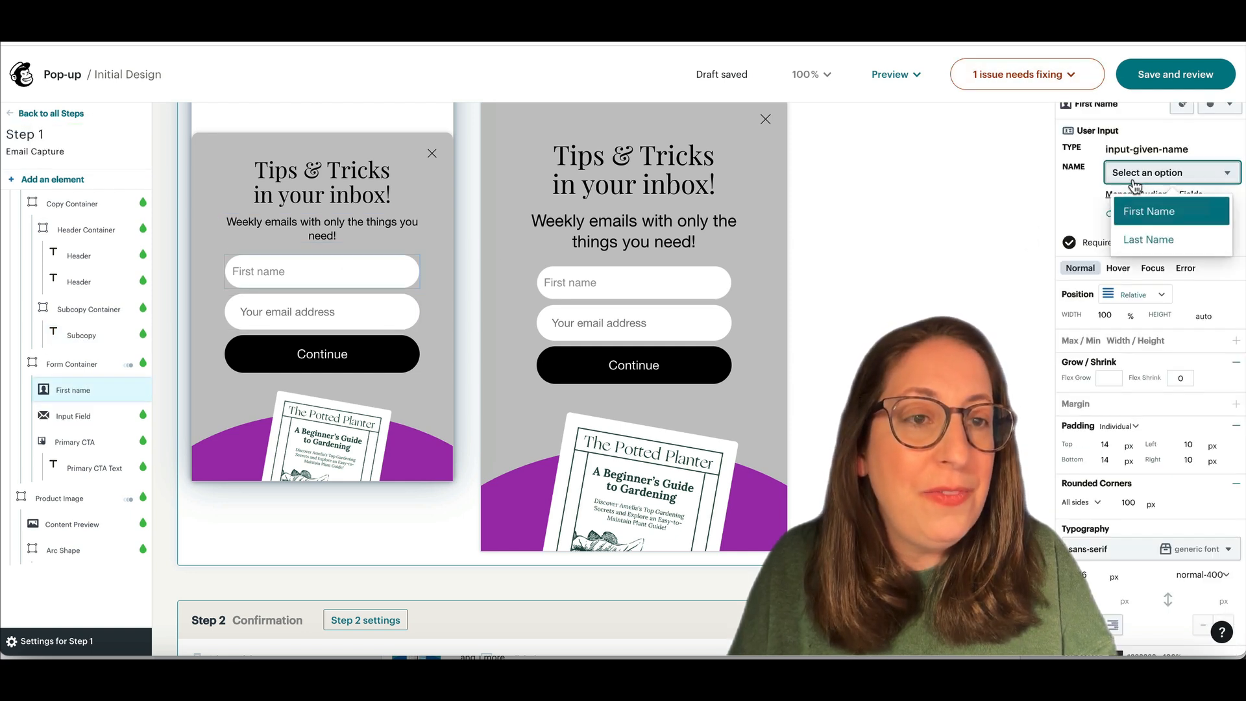
{"action": "left_click", "coordinate": [1133, 214]}
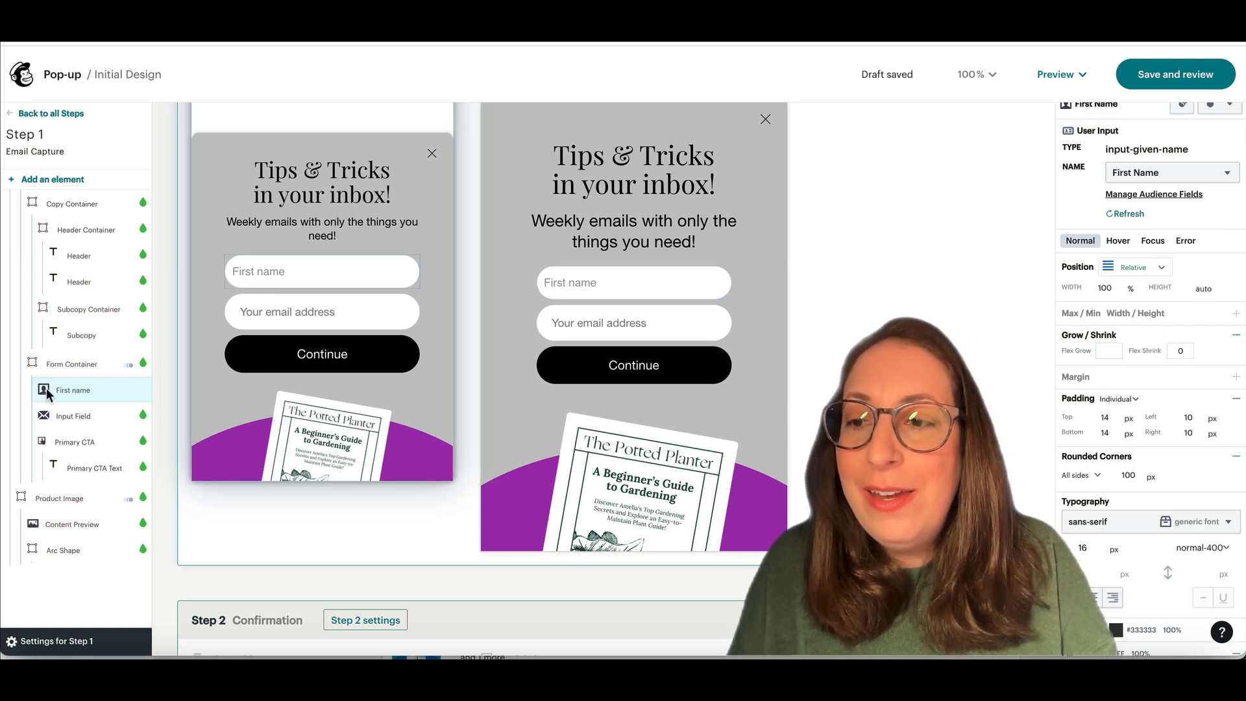
{"action": "left_click", "coordinate": [64, 523]}
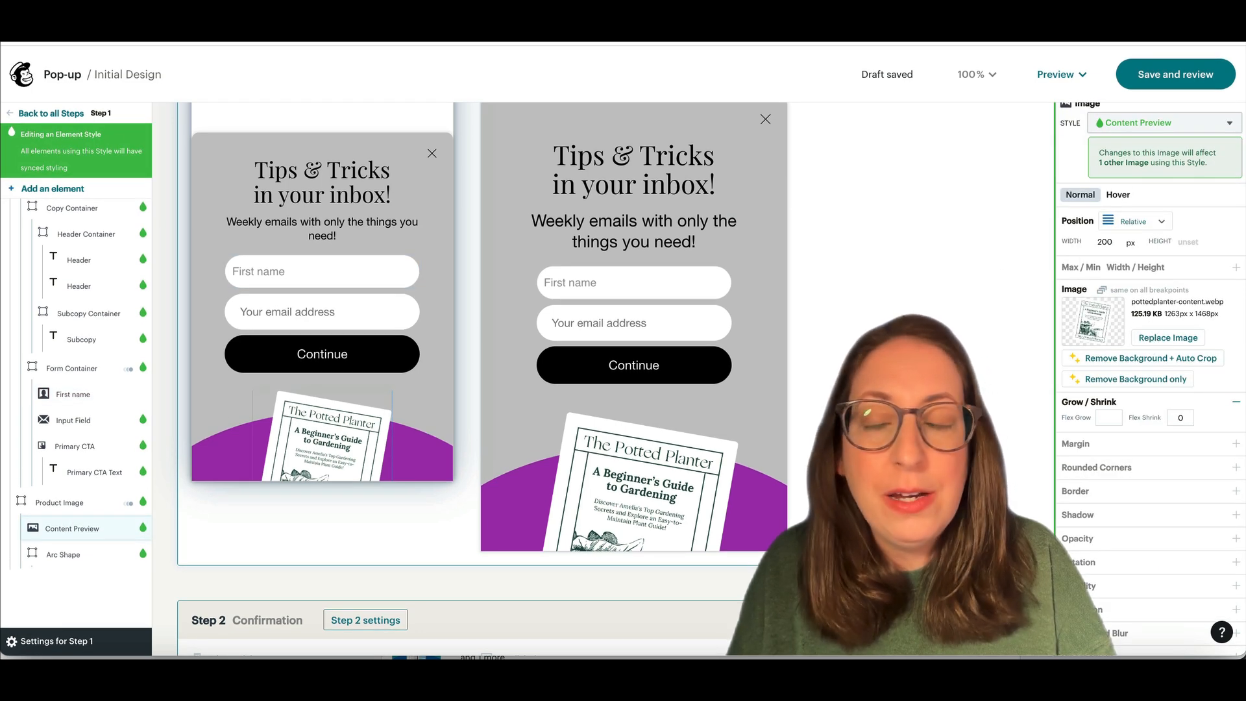
Step: Delete only the book cover image from the Email Capture pop-up, keeping the purple arc
{"action": "left_click", "coordinate": [99, 503]}
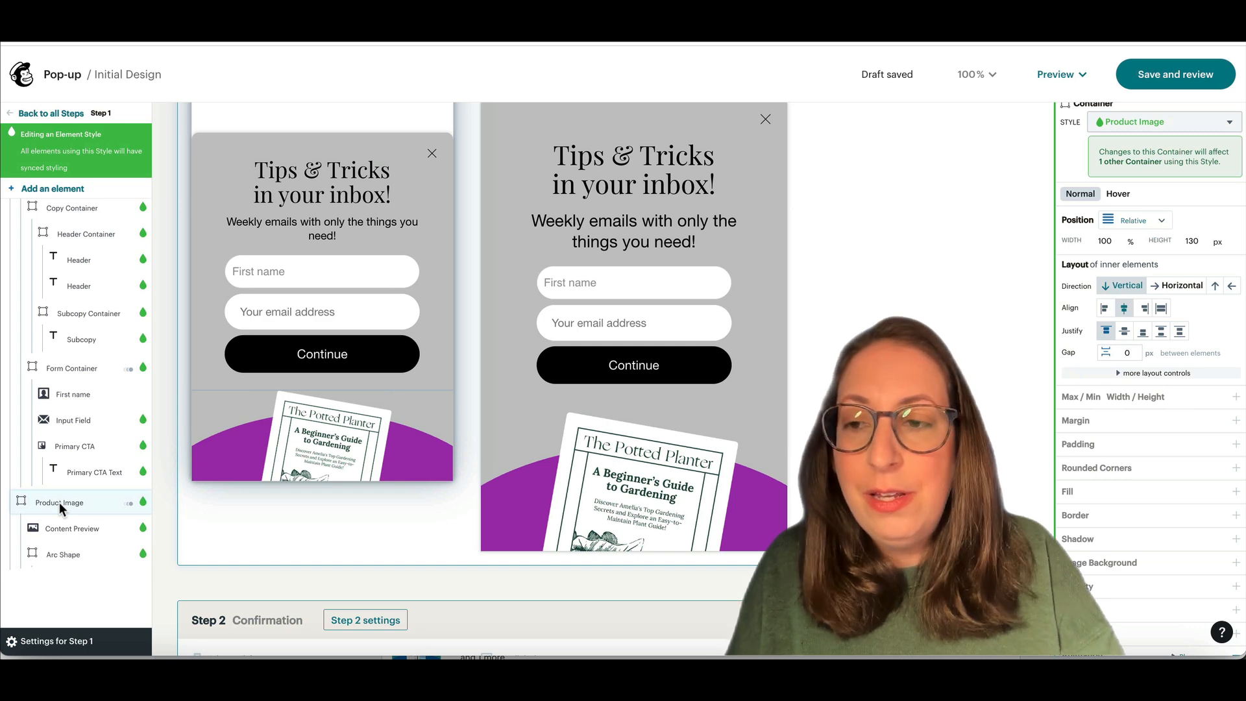
{"action": "key", "text": "Delete"}
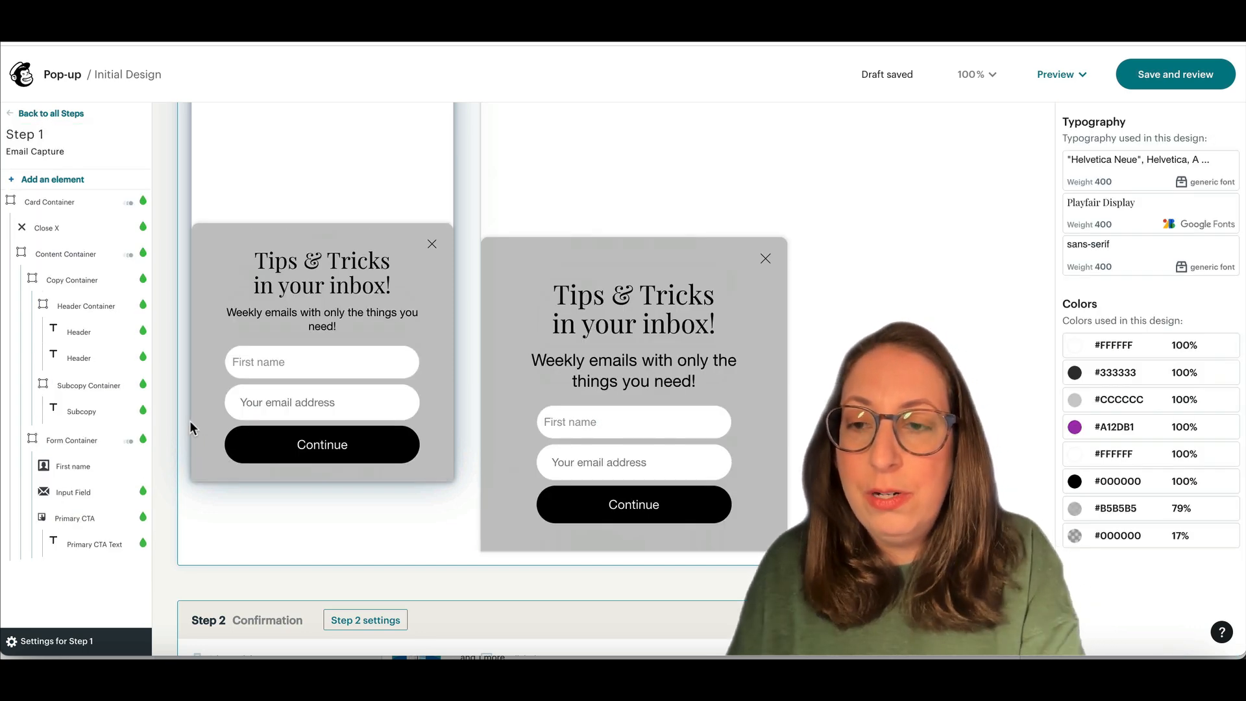
{"action": "key", "text": "ctrl+z"}
{"action": "left_click", "coordinate": [91, 527]}
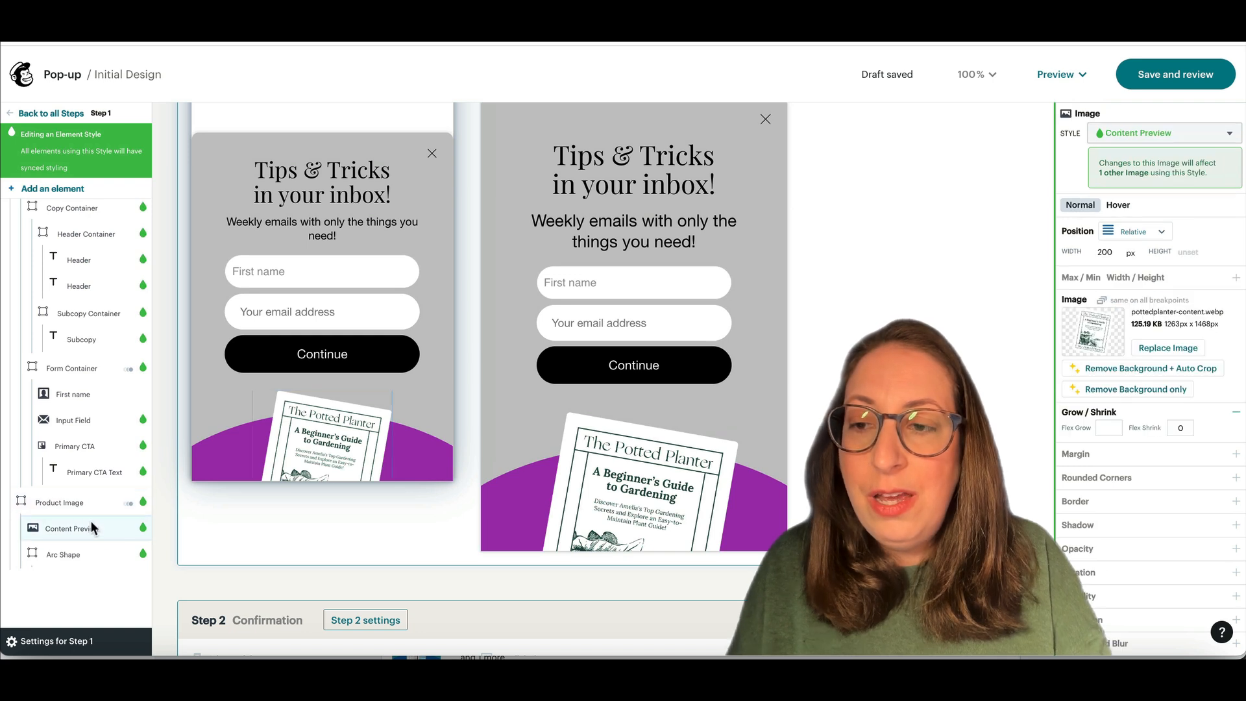
{"action": "key", "text": "Delete"}
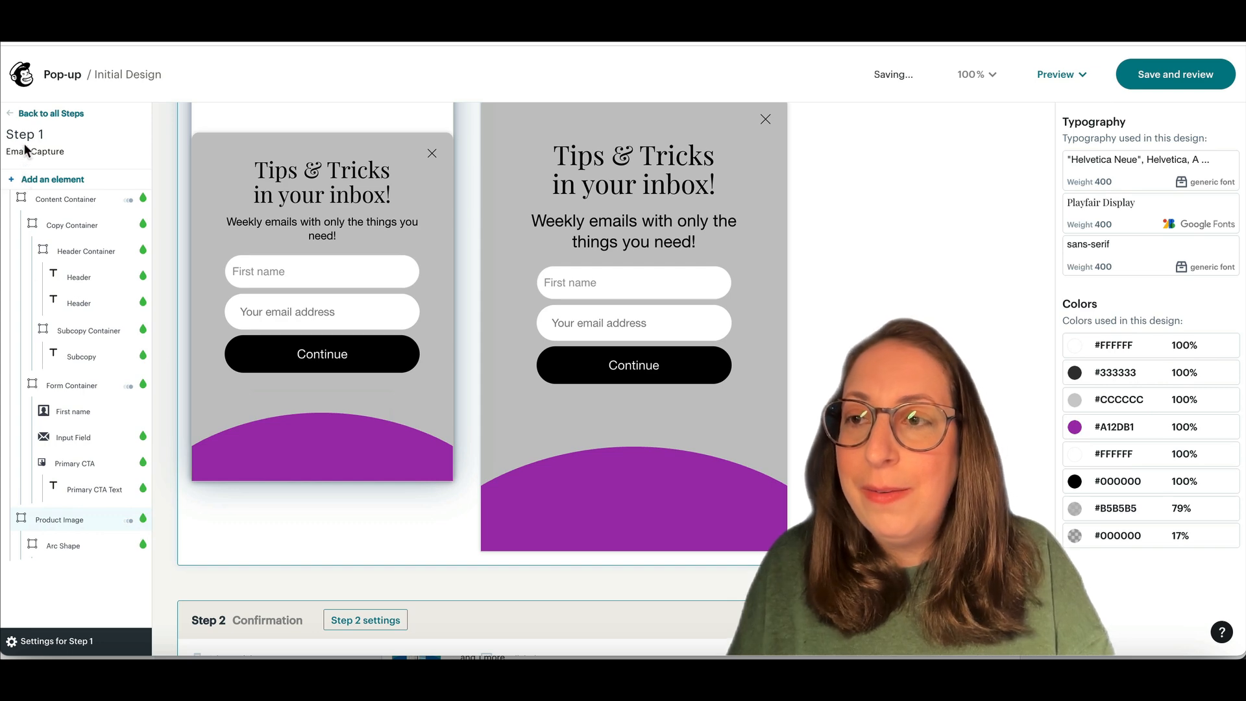
{"action": "left_click", "coordinate": [30, 115]}
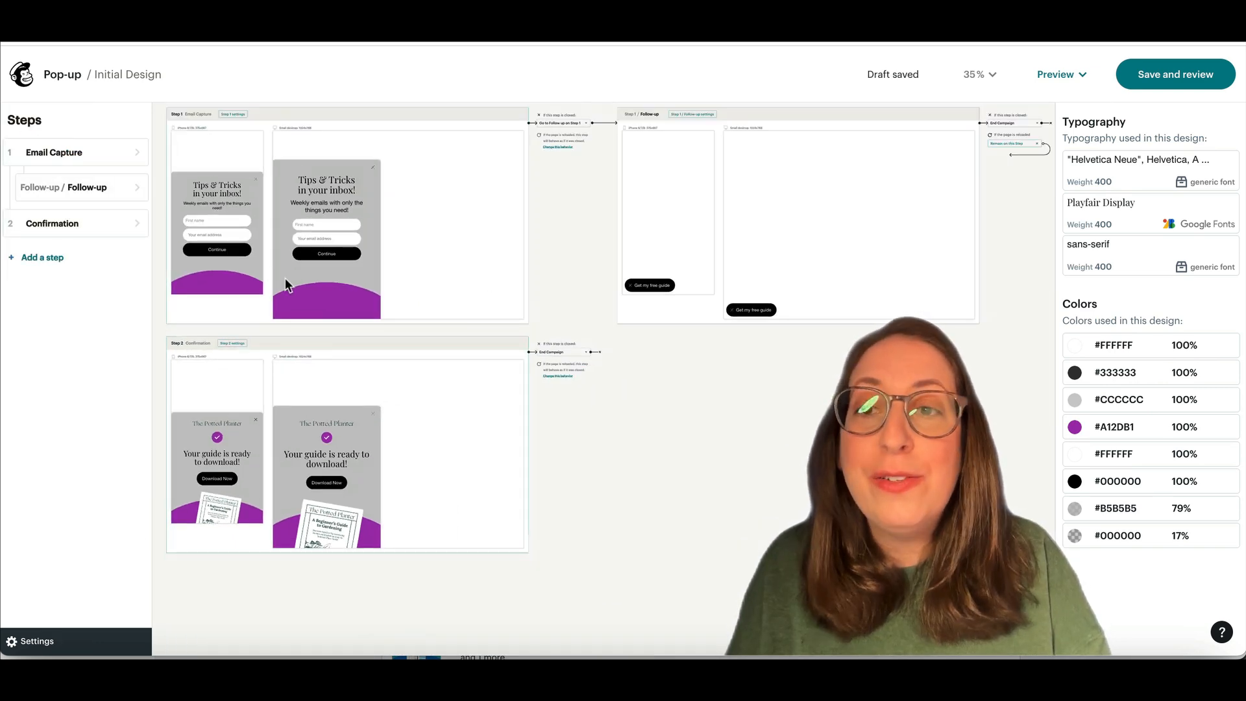
Step: Change the Follow-up button label from 'Get my free guide' to 'Join my email list'
{"action": "left_click", "coordinate": [647, 287]}
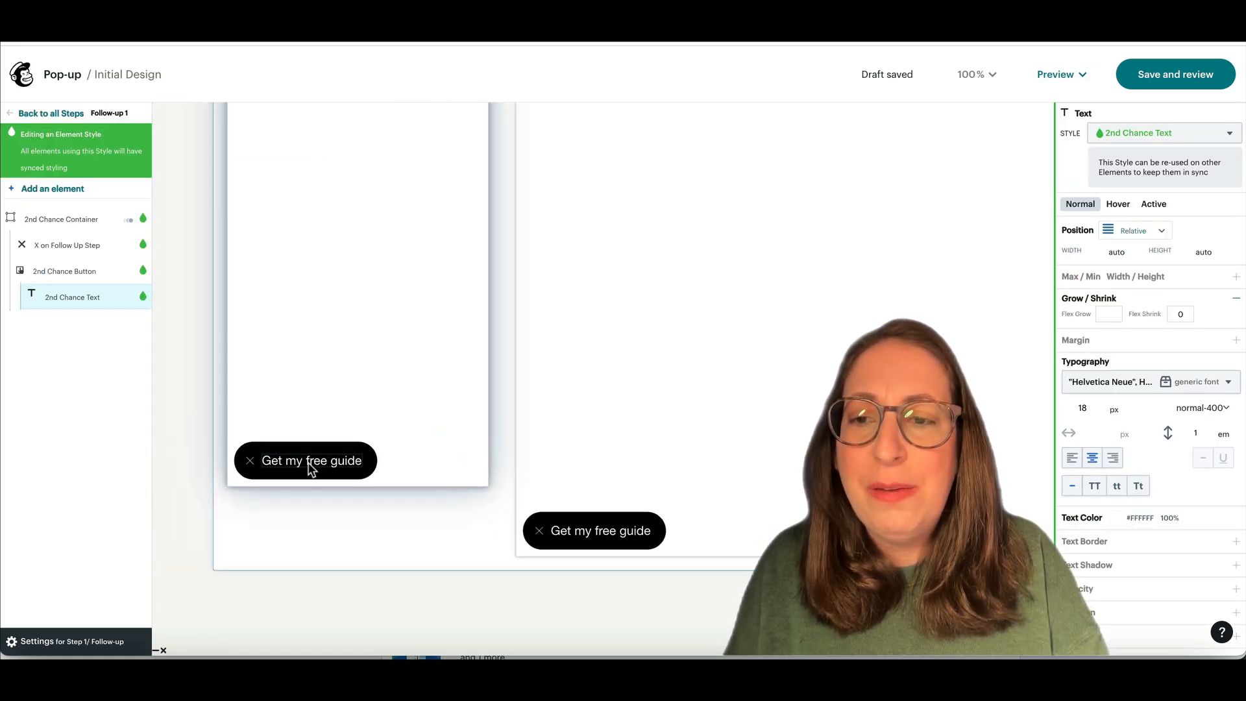
{"action": "triple_click", "coordinate": [309, 462]}
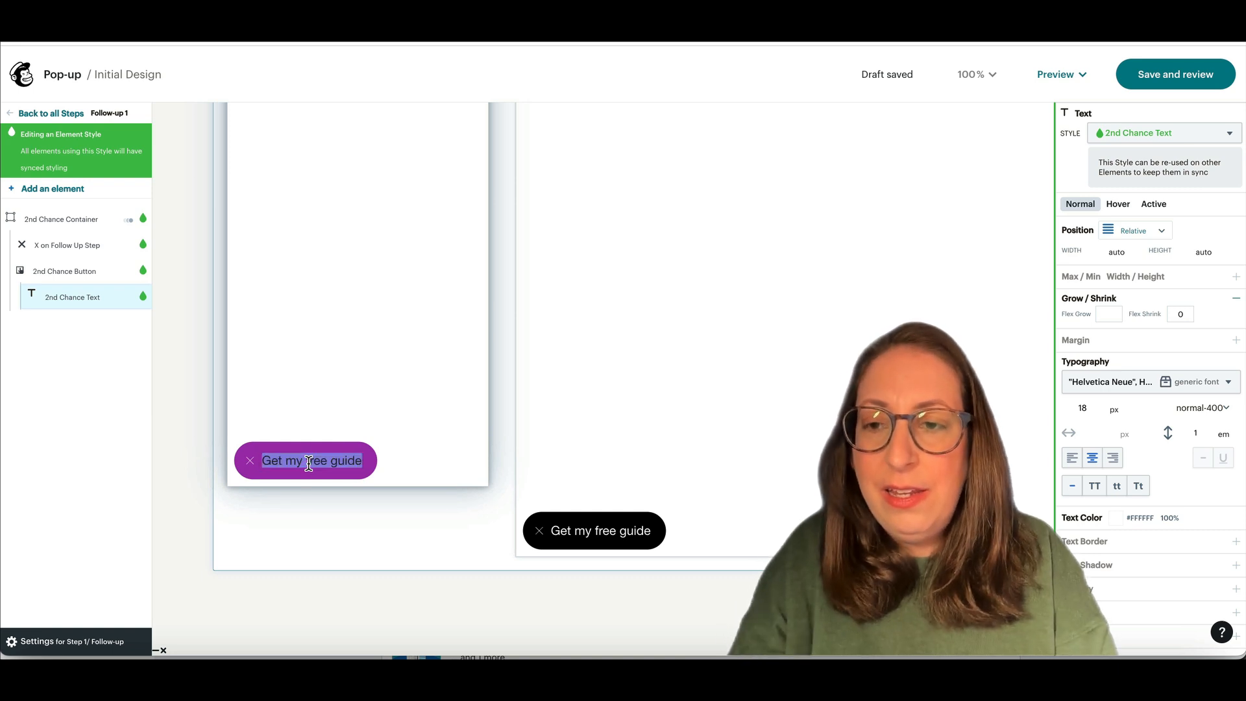
{"action": "type", "text": "Join mhyem"}
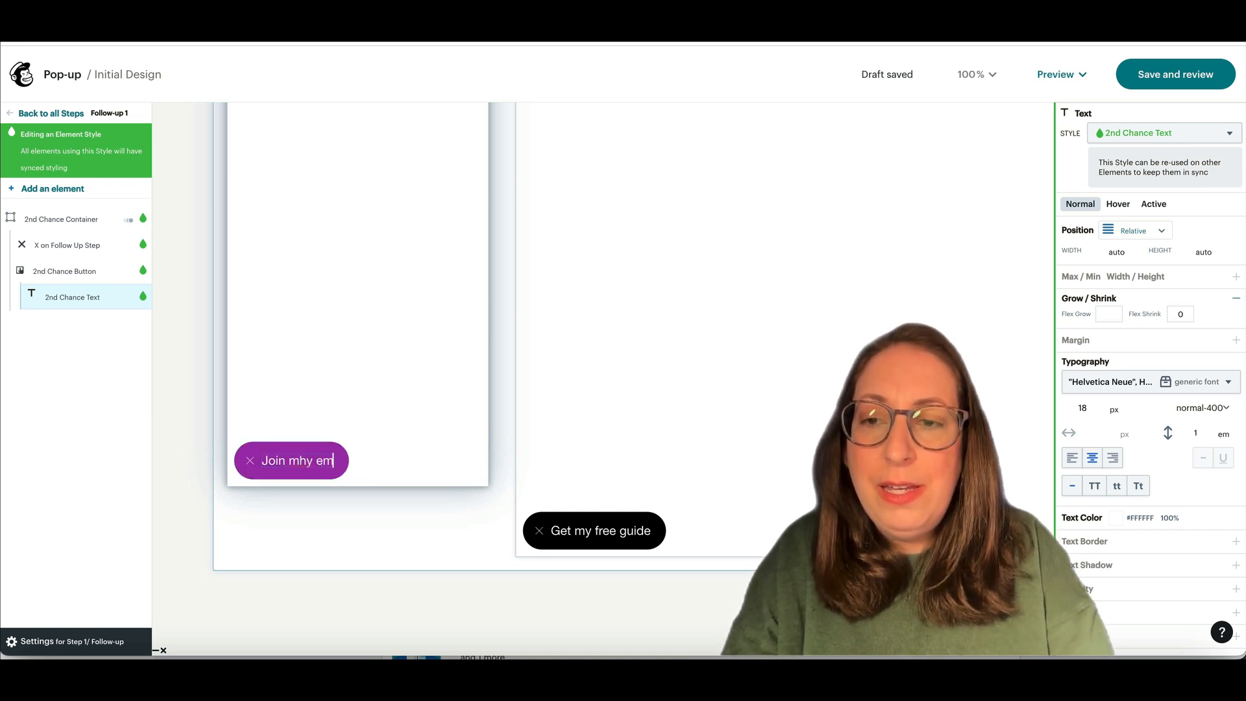
{"action": "key", "text": "BackSpace"}
{"action": "key", "text": "BackSpace"}
{"action": "key", "text": "BackSpace"}
{"action": "key", "text": "BackSpace"}
{"action": "key", "text": "BackSpace"}
{"action": "type", "text": "y e"}
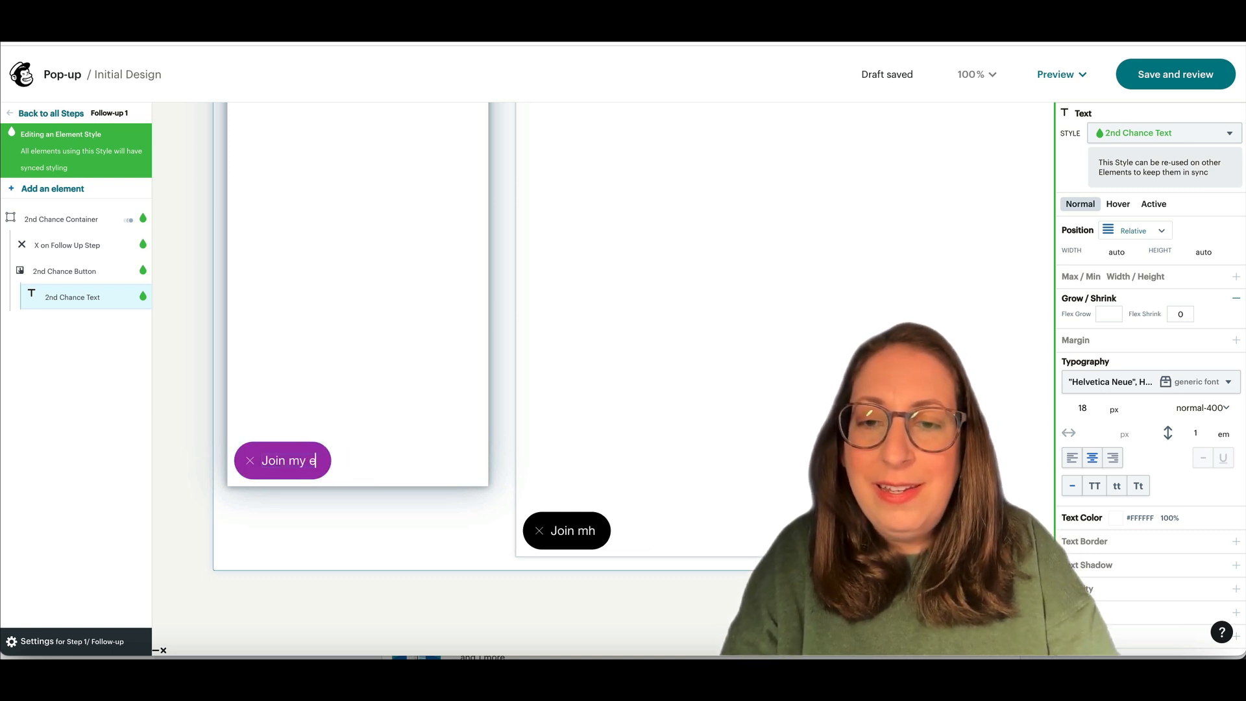
{"action": "type", "text": "mail list"}
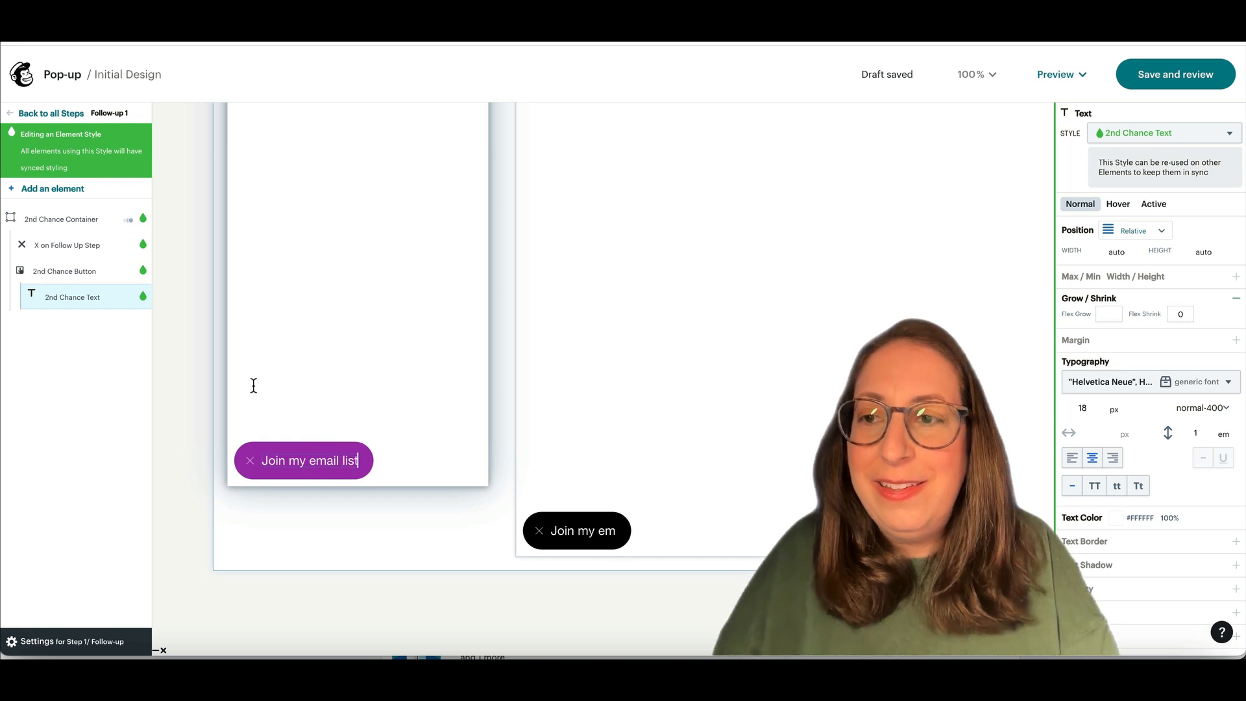
{"action": "left_click", "coordinate": [37, 115]}
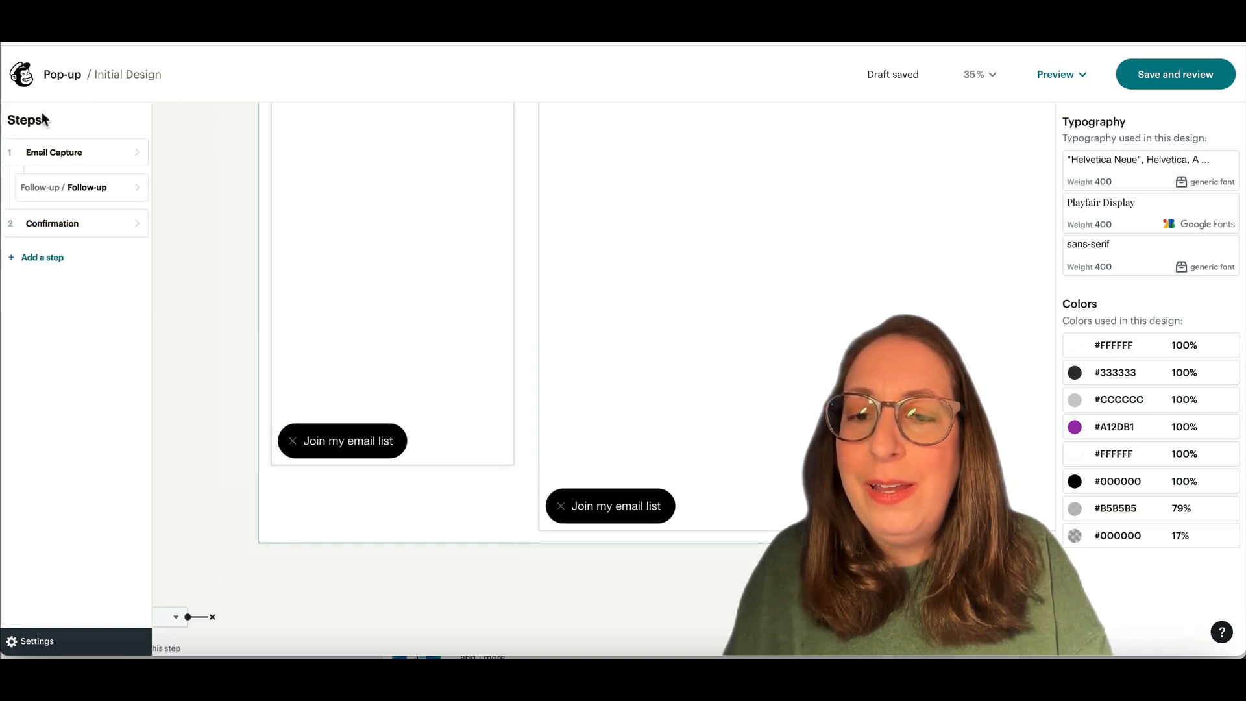
Step: Delete The Potted Planter logo from the Confirmation step
{"action": "left_click", "coordinate": [68, 224]}
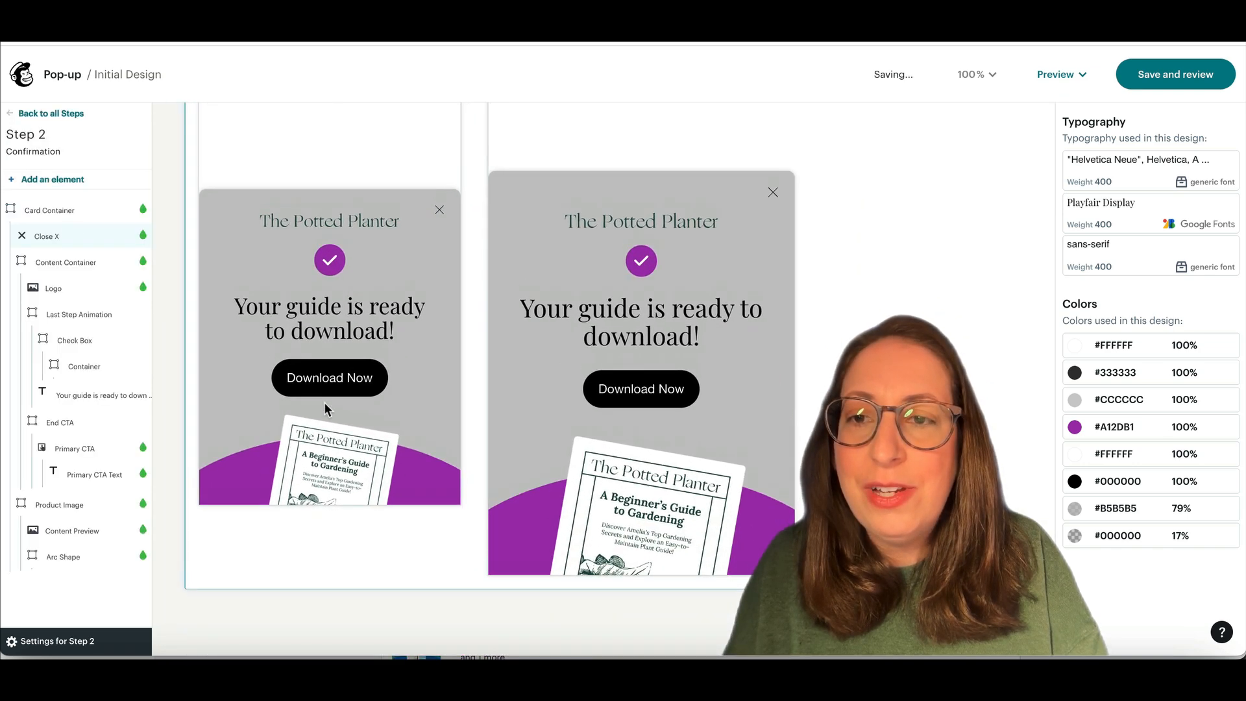
{"action": "left_click", "coordinate": [54, 290]}
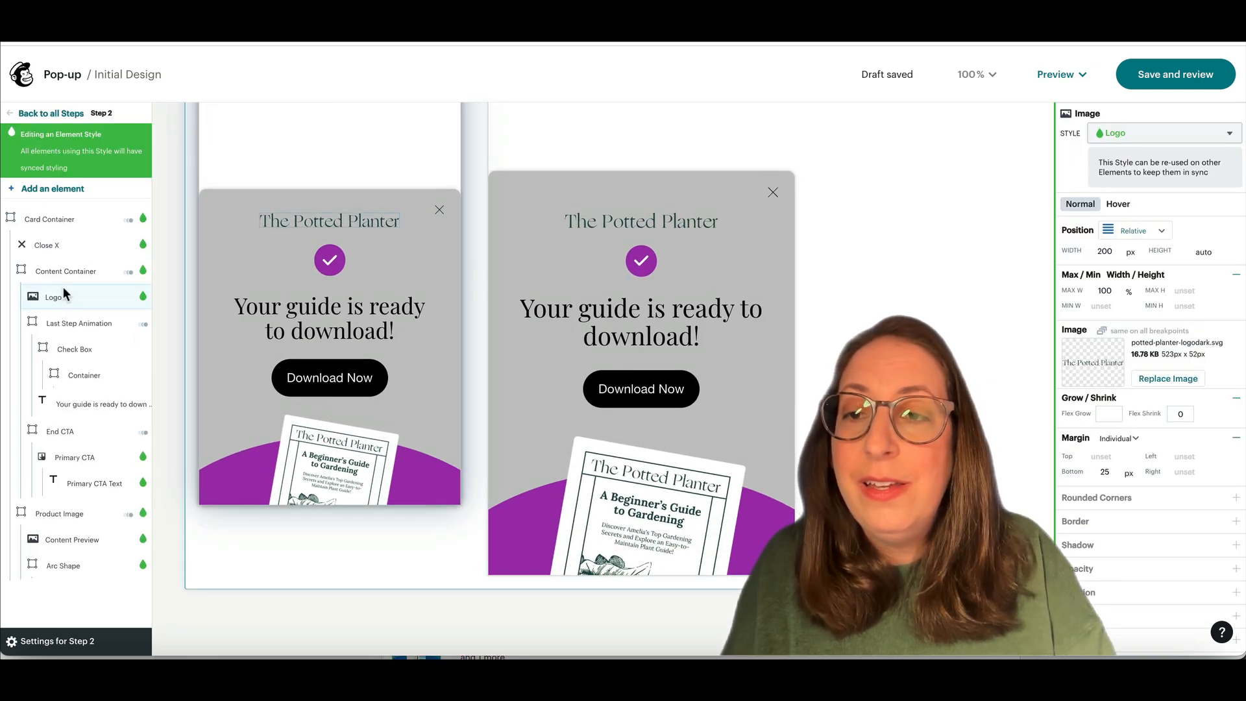
{"action": "key", "text": "Delete"}
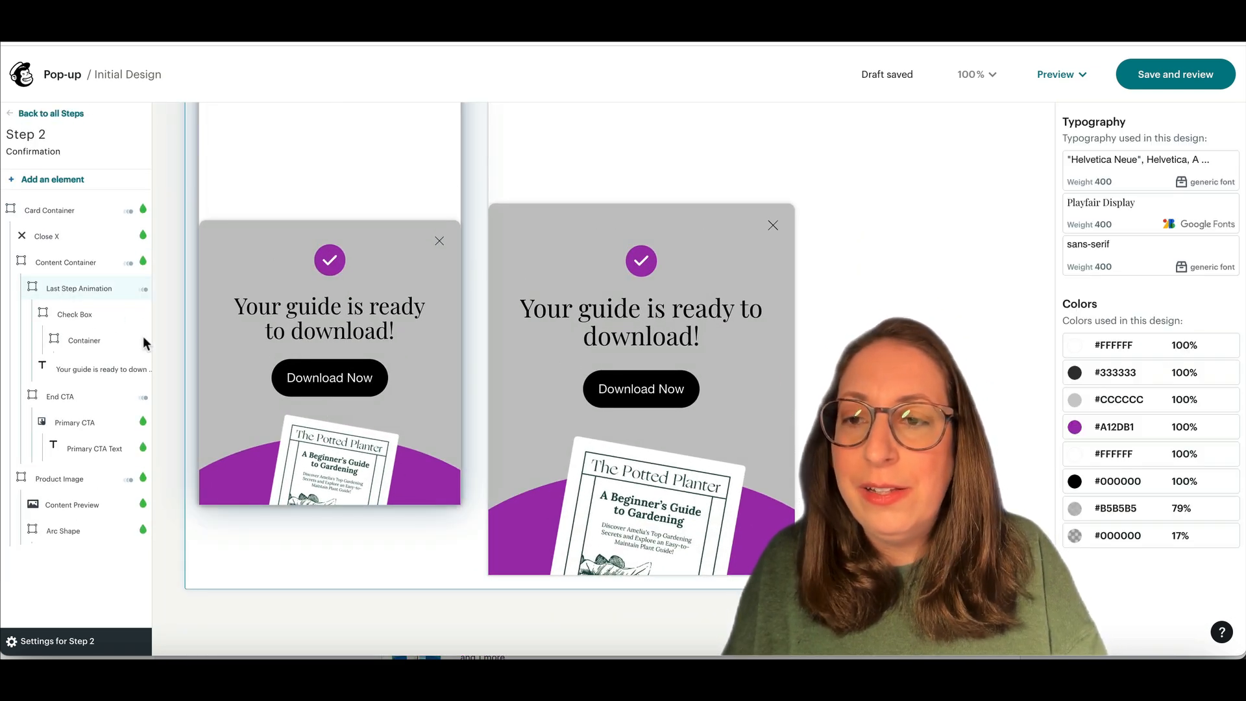
Step: Change the confirmation heading to 'Check your inbox to confirm your subscription!'
{"action": "double_click", "coordinate": [337, 307]}
{"action": "key", "text": "super+a"}
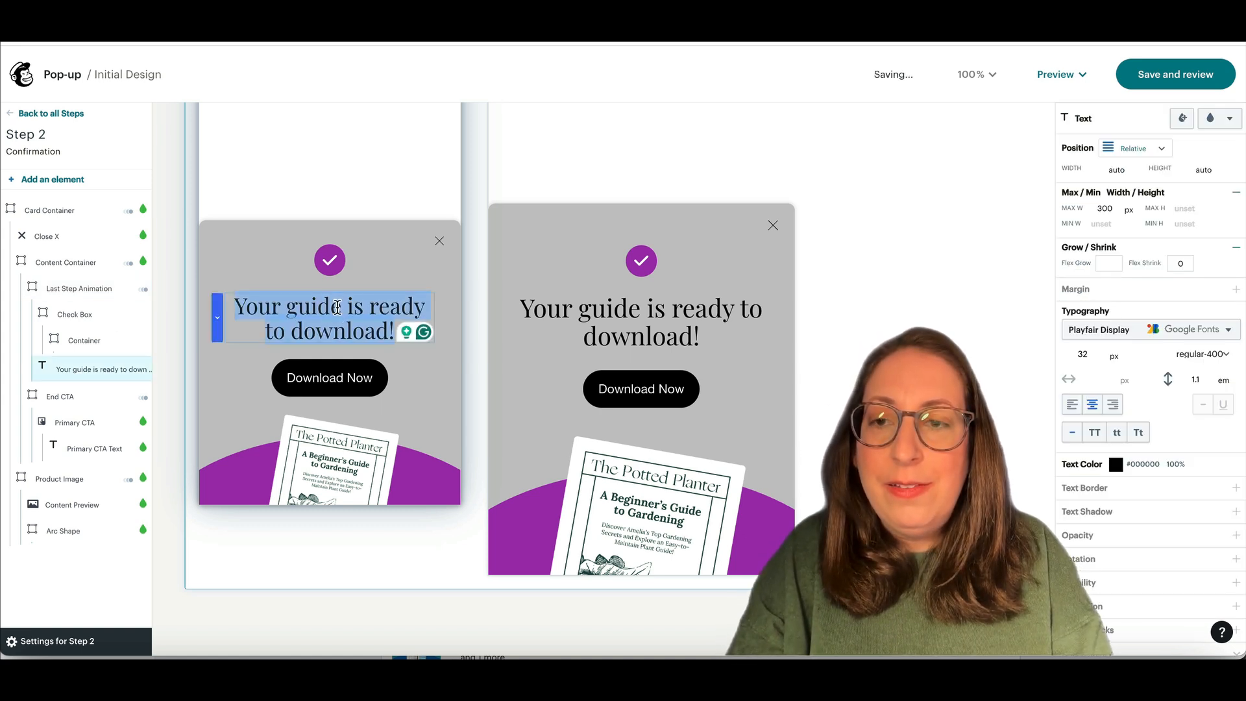
{"action": "type", "text": "Check your"}
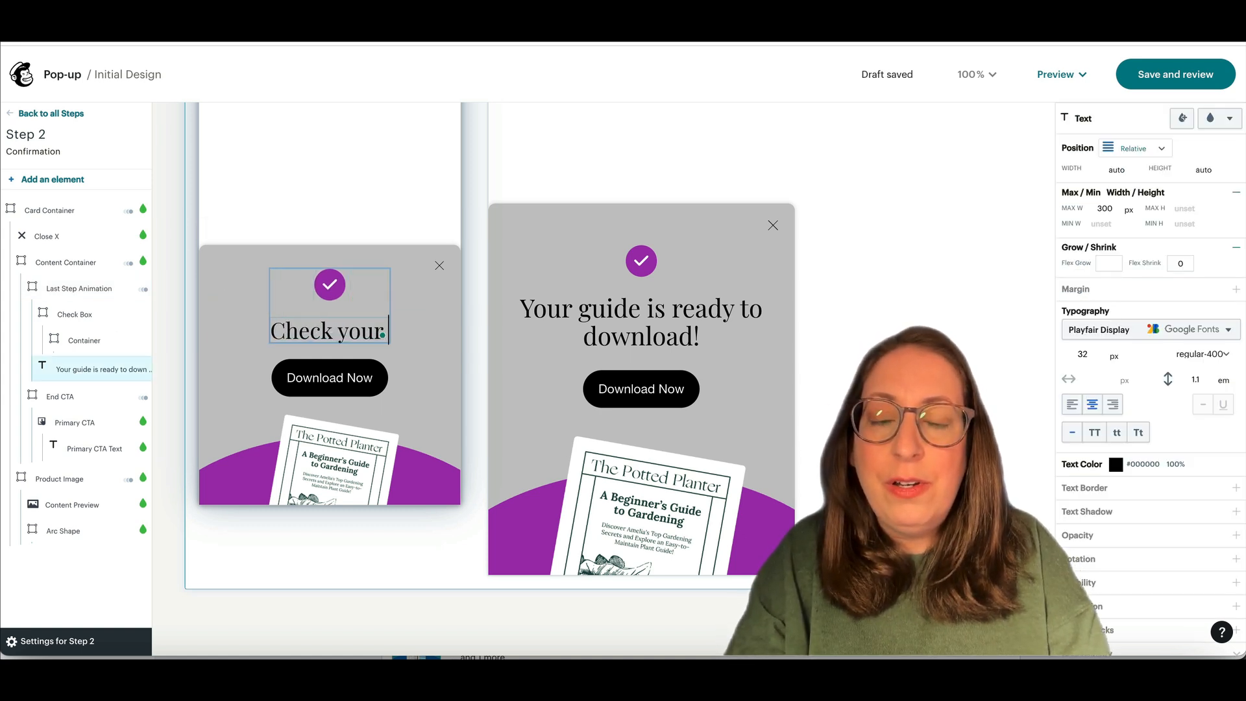
{"action": "type", "text": " inbox"}
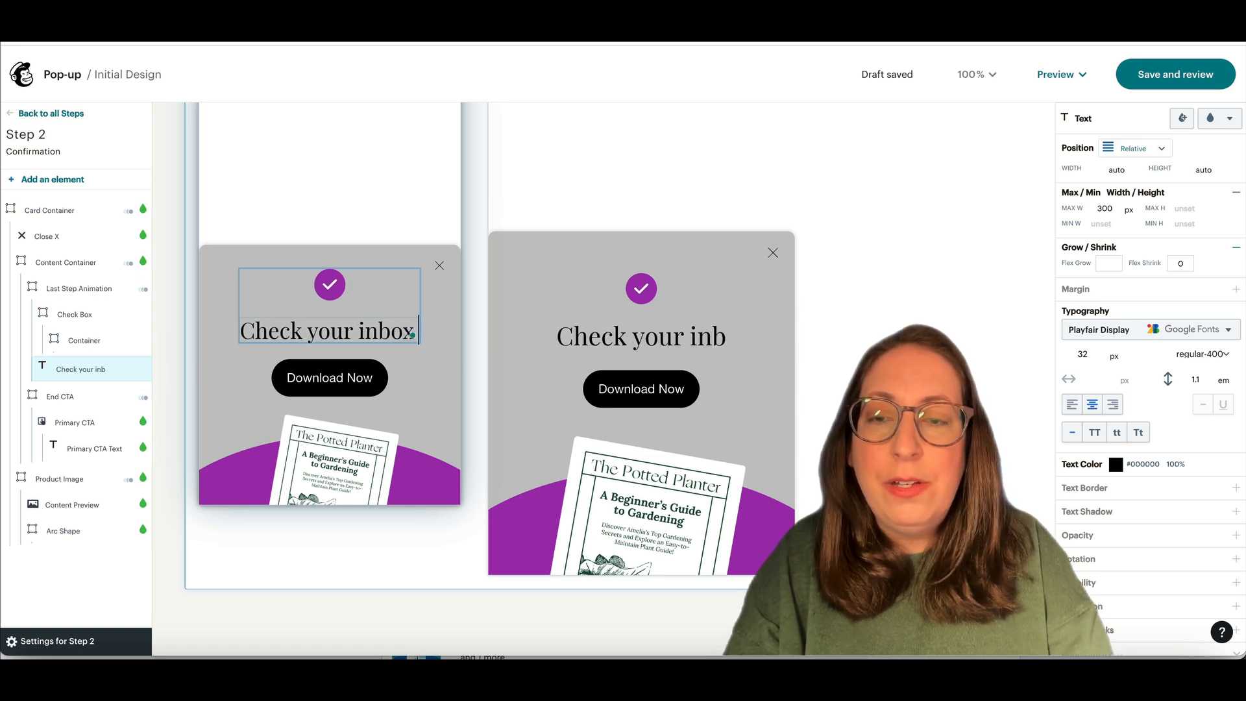
{"action": "type", "text": " to conf"}
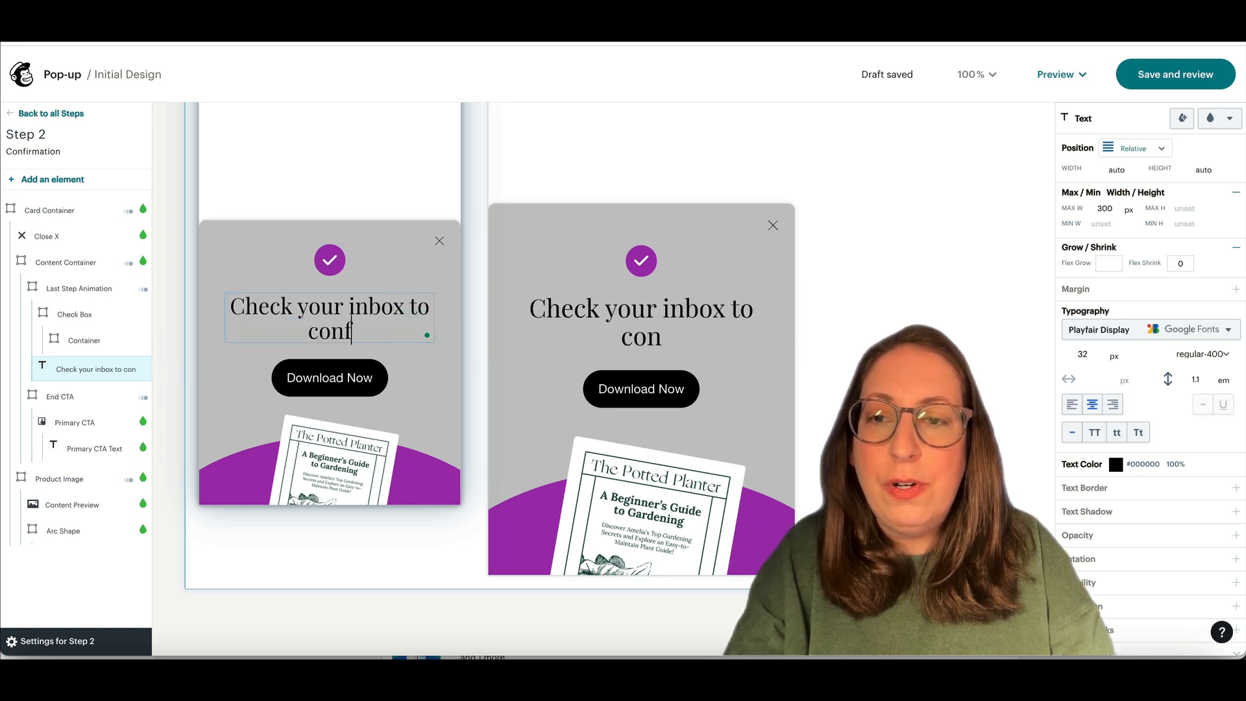
{"action": "type", "text": "irm your subsc"}
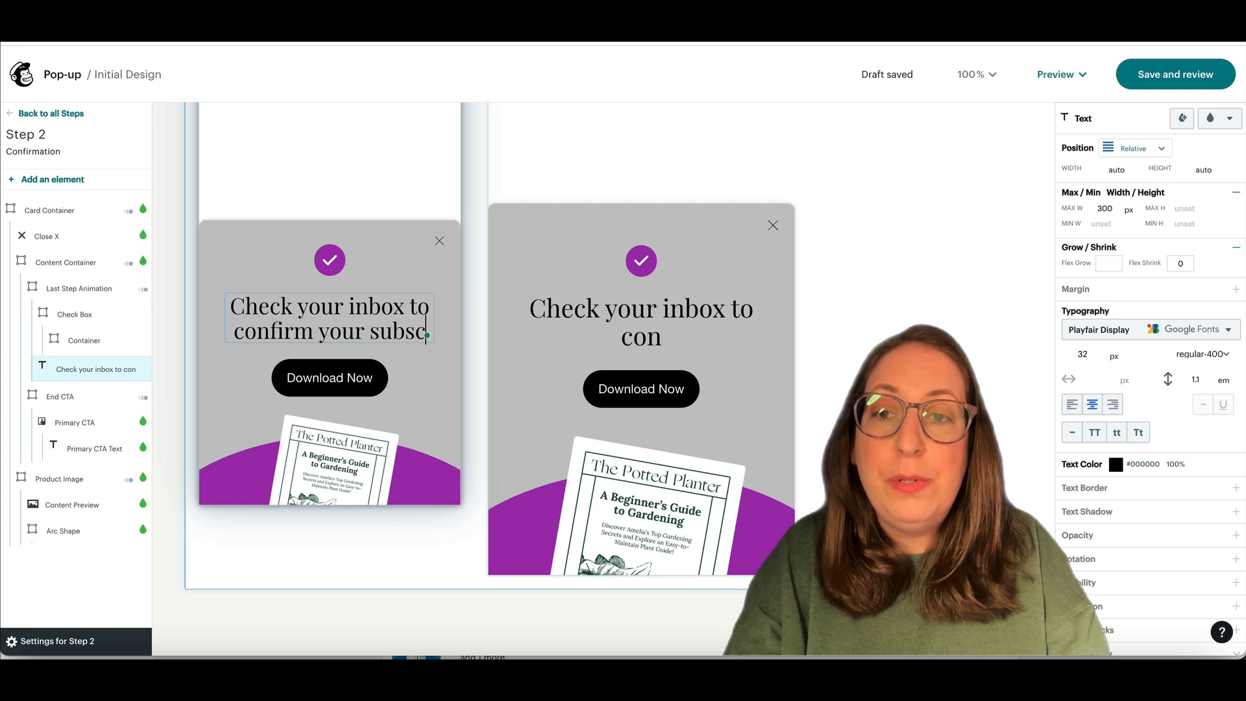
{"action": "type", "text": "riptions"}
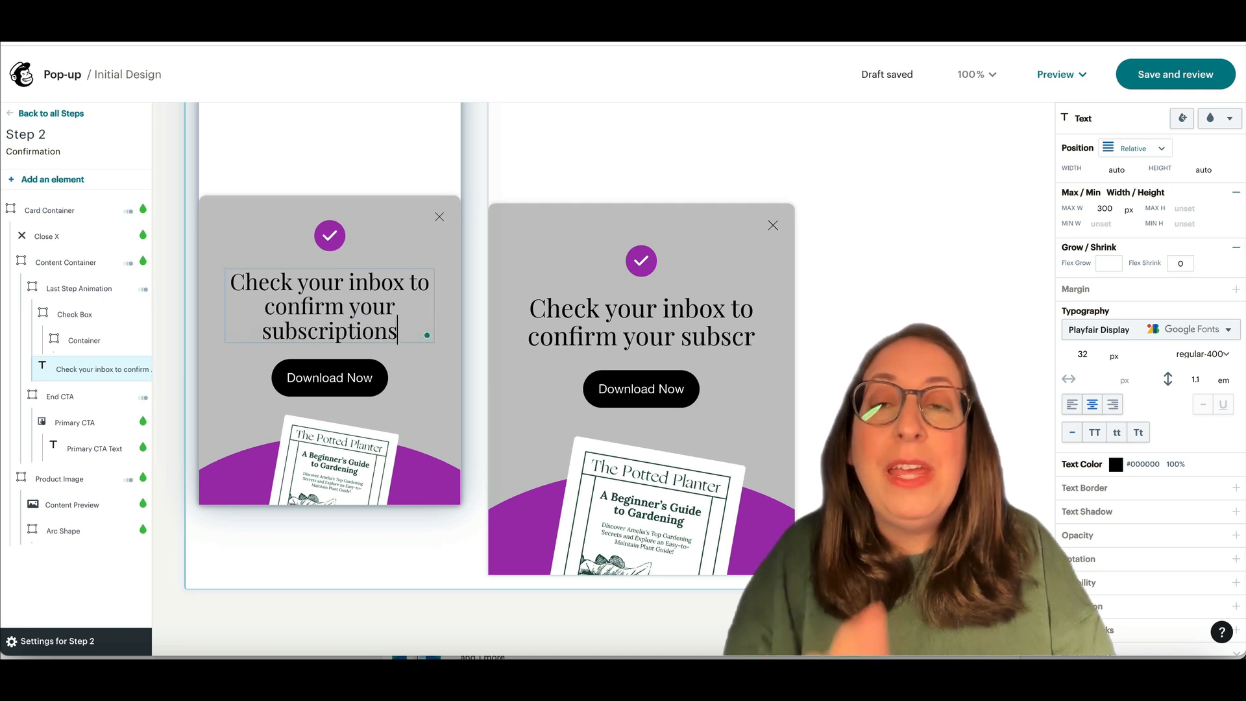
{"action": "key", "text": "BackSpace"}
{"action": "type", "text": "!"}
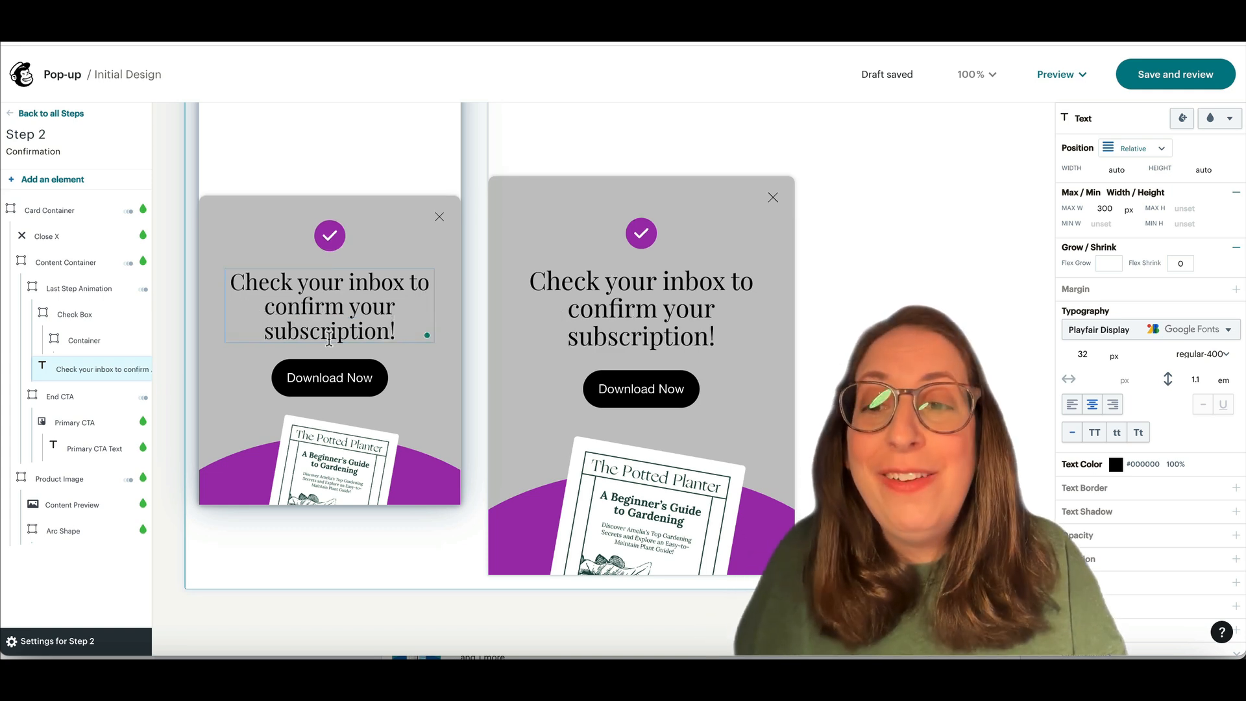
Step: Delete the Download Now button and the book image from the Confirmation step
{"action": "left_click", "coordinate": [366, 387]}
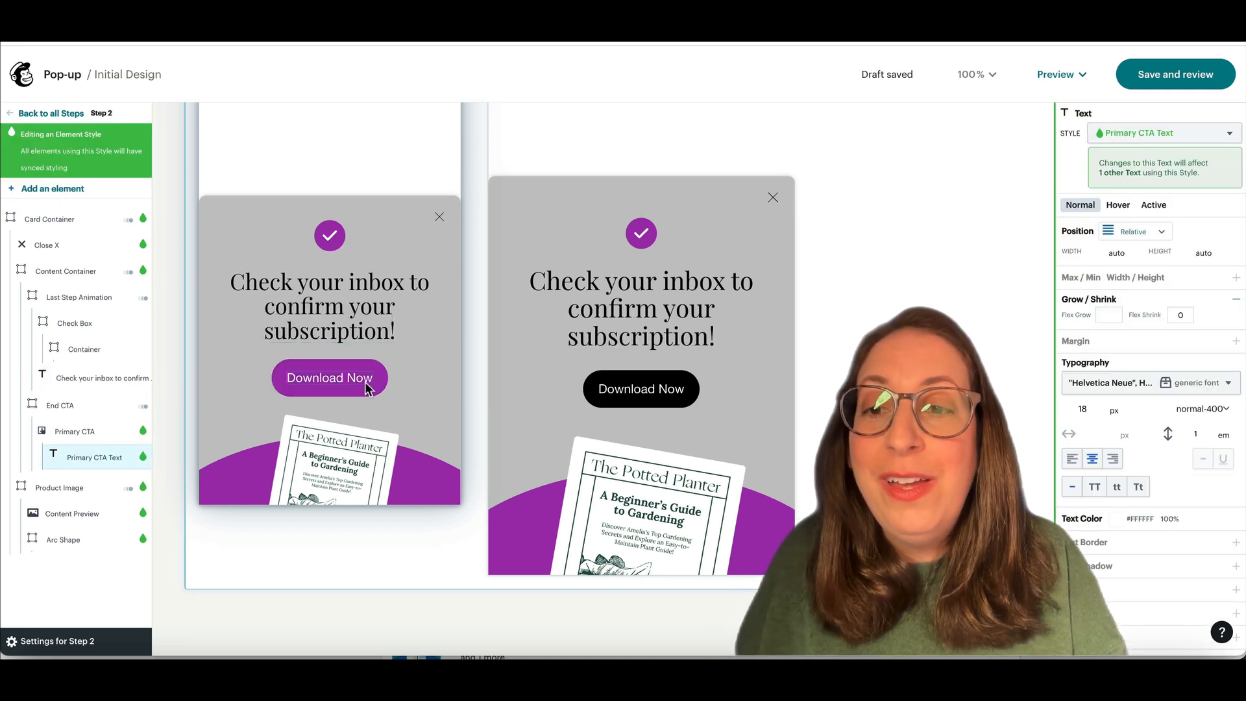
{"action": "left_click", "coordinate": [378, 334]}
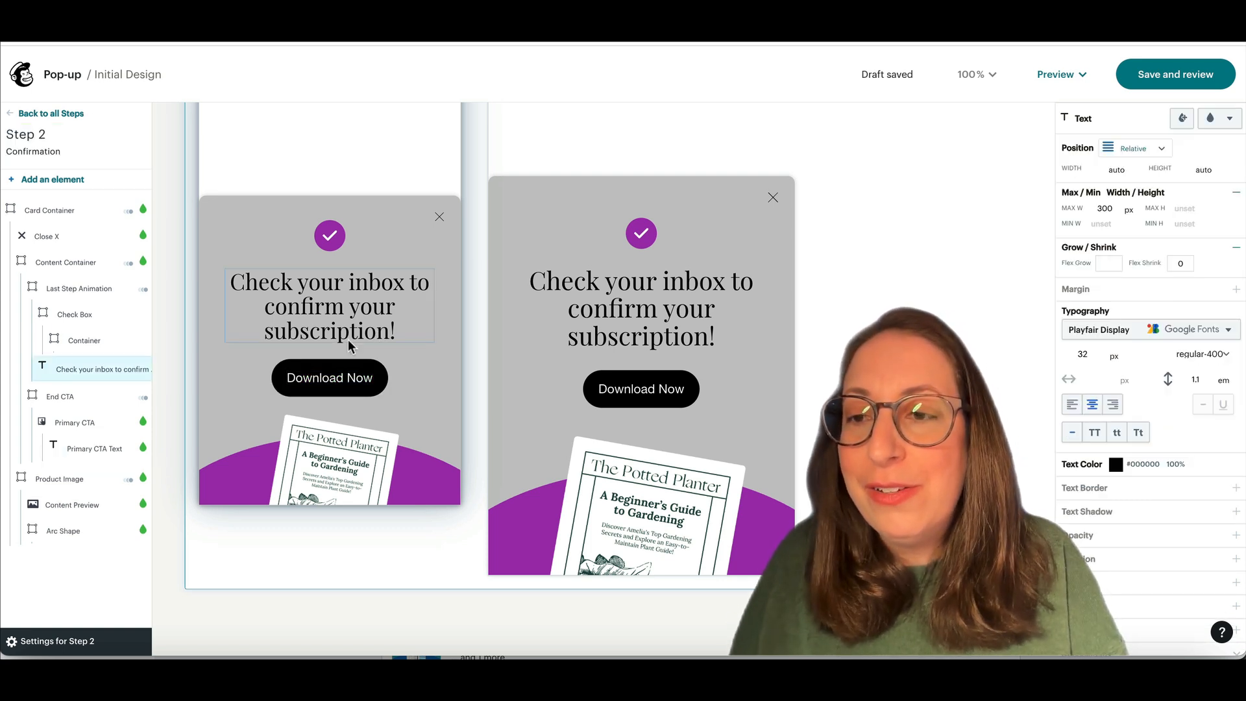
{"action": "left_click", "coordinate": [72, 403]}
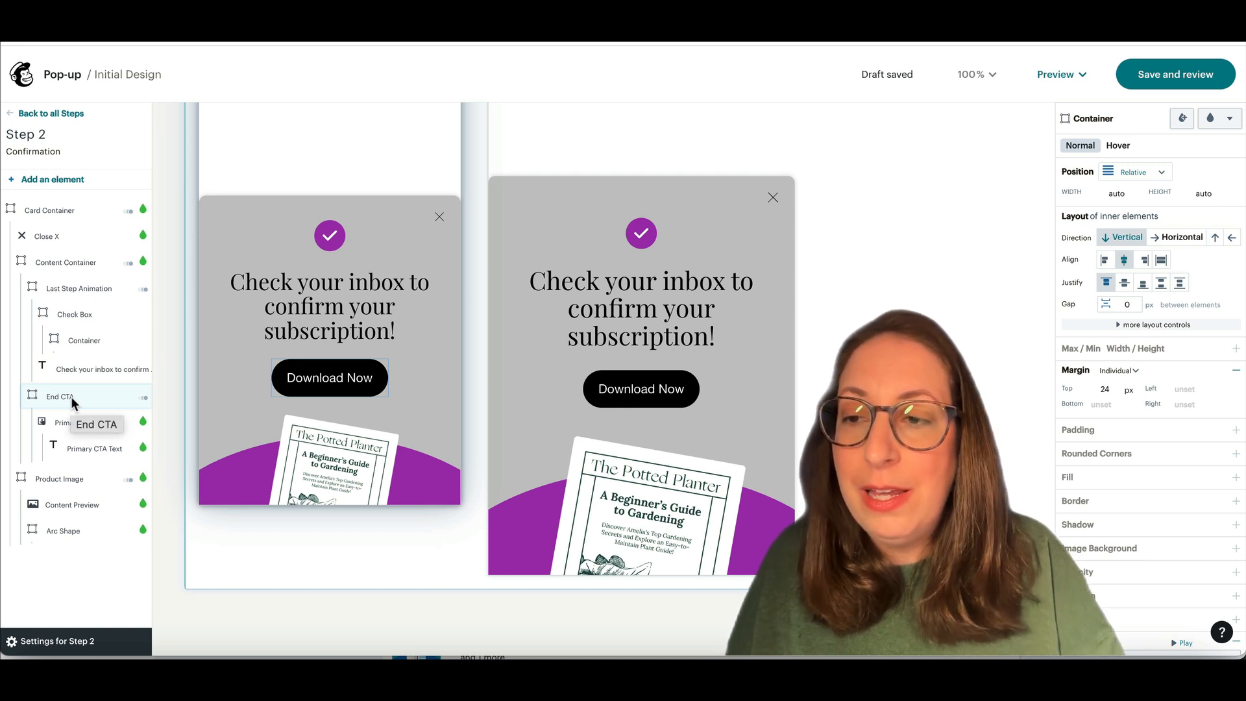
{"action": "key", "text": "Delete"}
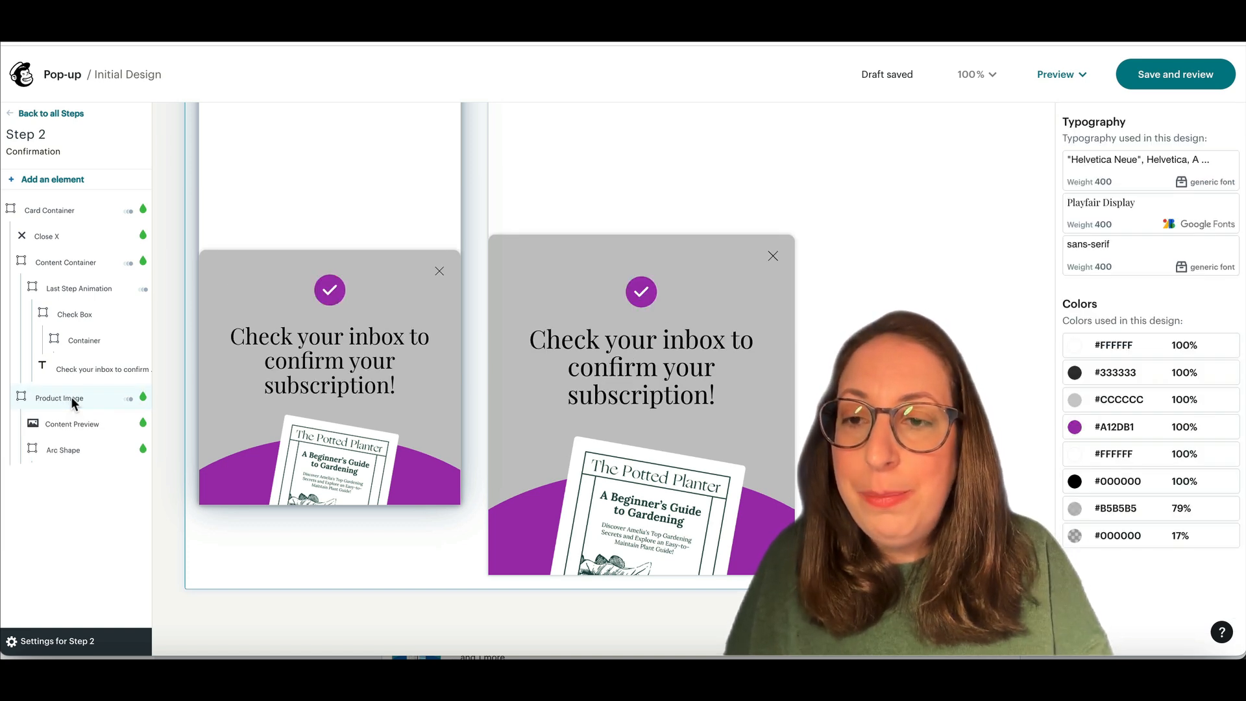
{"action": "left_click", "coordinate": [73, 423]}
{"action": "key", "text": "Delete"}
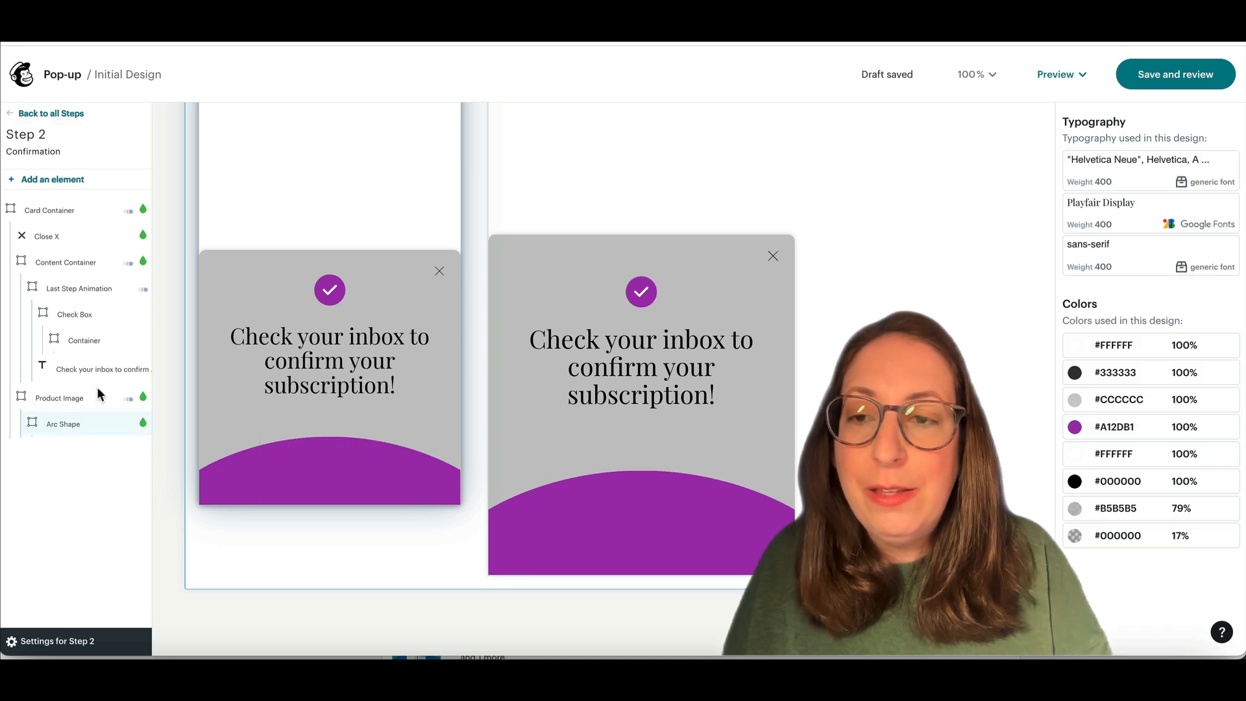
{"action": "left_click", "coordinate": [28, 115]}
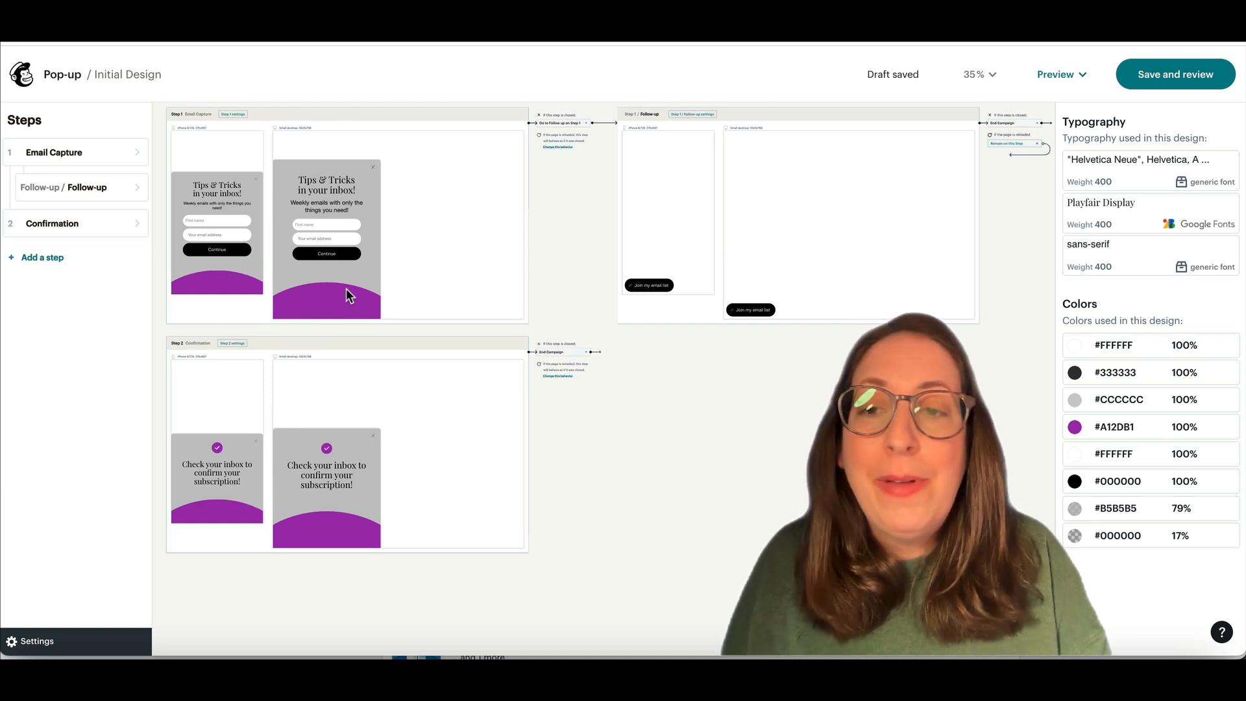
Step: Return from the capture step to the all-steps overview and show the Preview options
{"action": "left_click", "coordinate": [227, 204]}
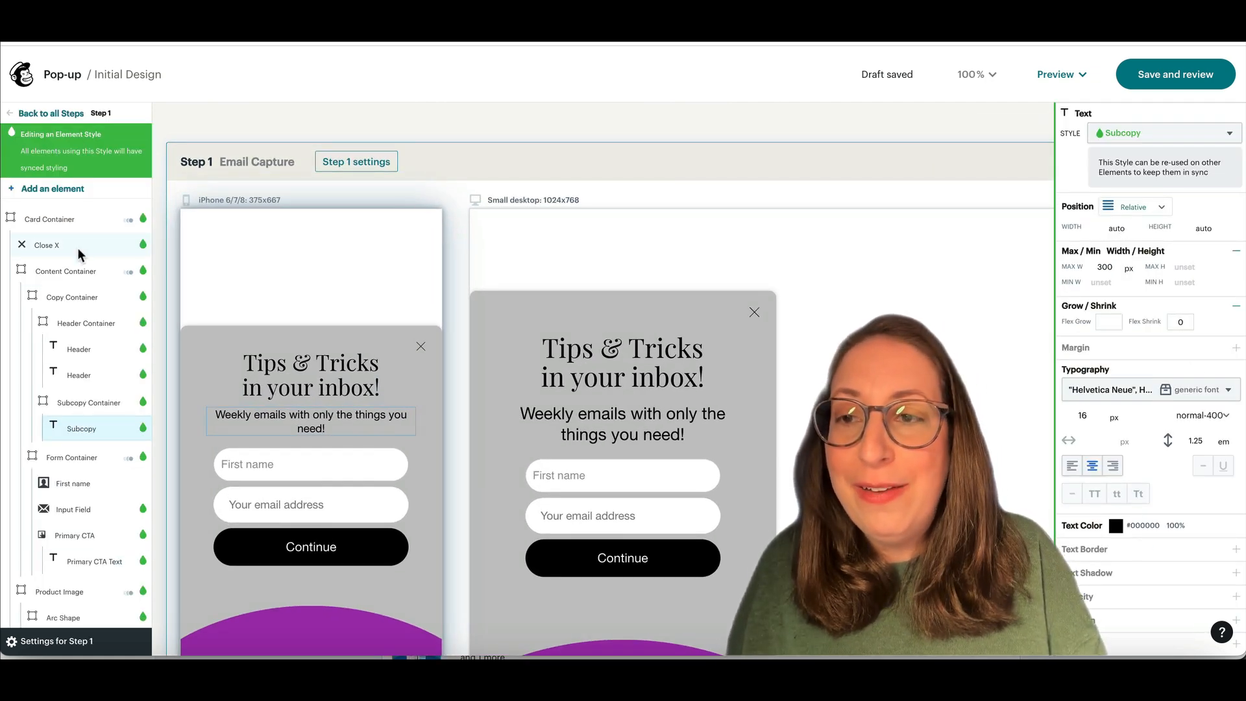
{"action": "left_click", "coordinate": [46, 115]}
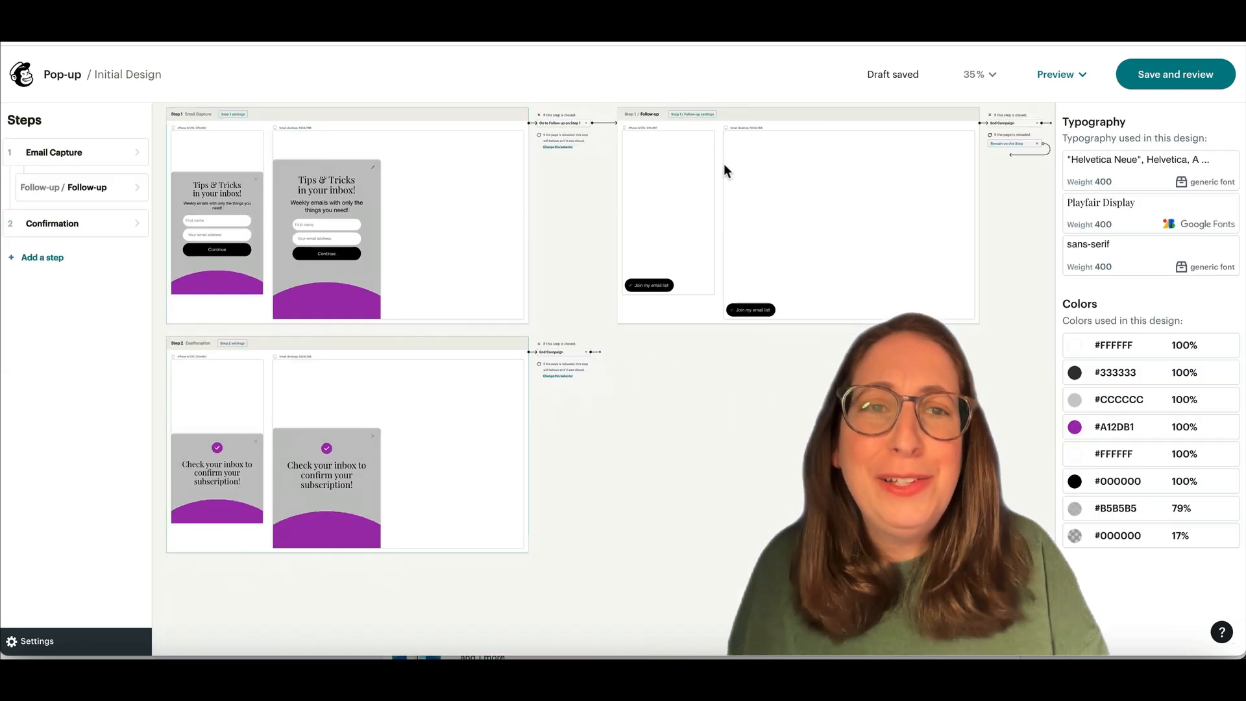
{"action": "left_click", "coordinate": [1062, 75]}
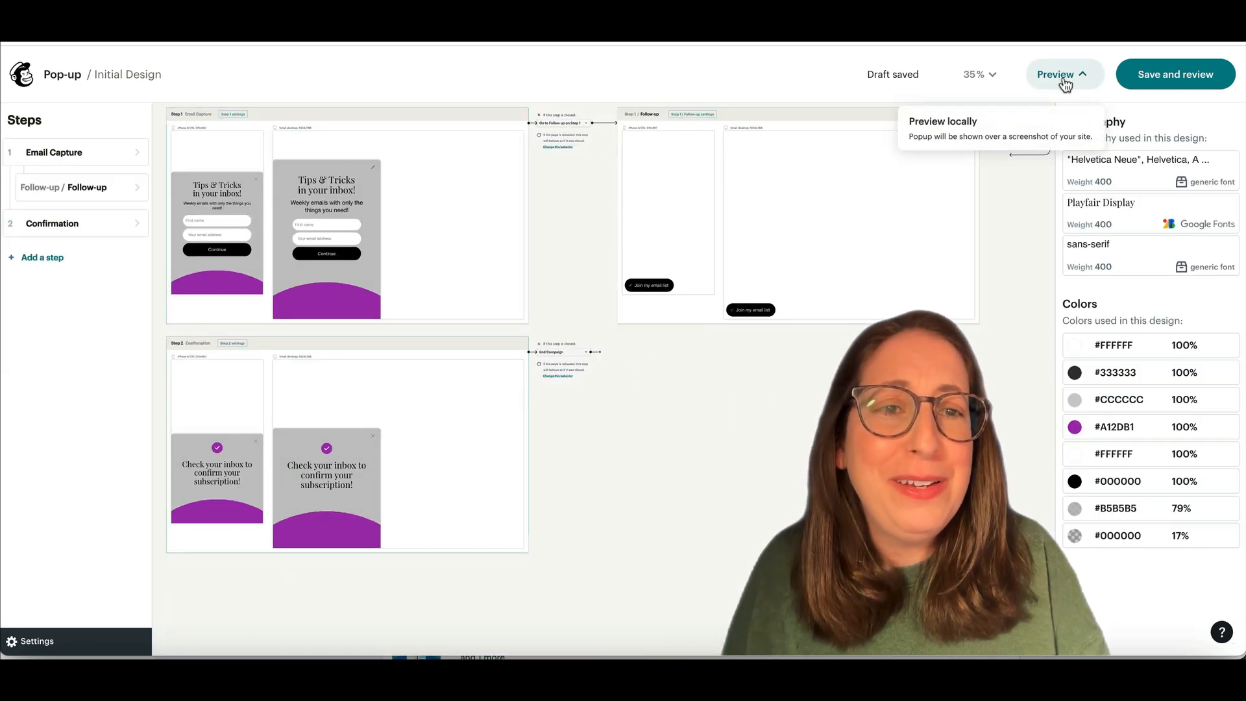
Step: Preview locally, submit a test first name and email address, then close the confirmation
{"action": "left_click", "coordinate": [975, 121]}
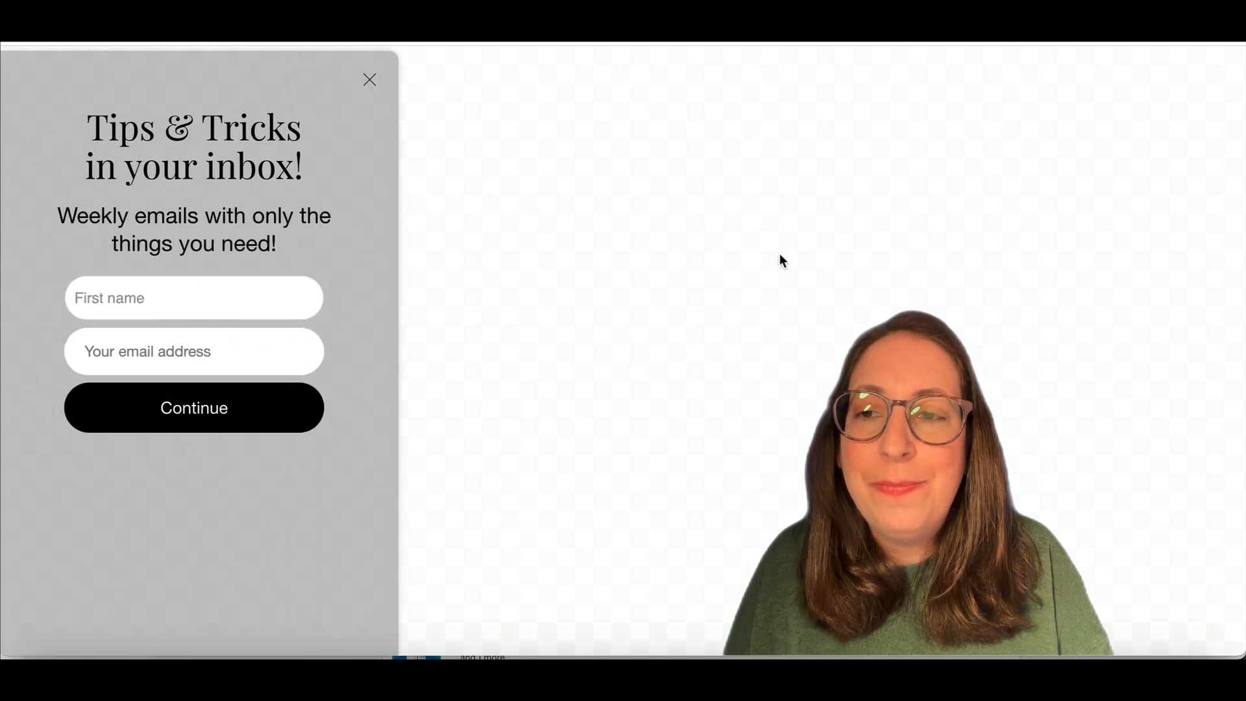
{"action": "left_click", "coordinate": [187, 296]}
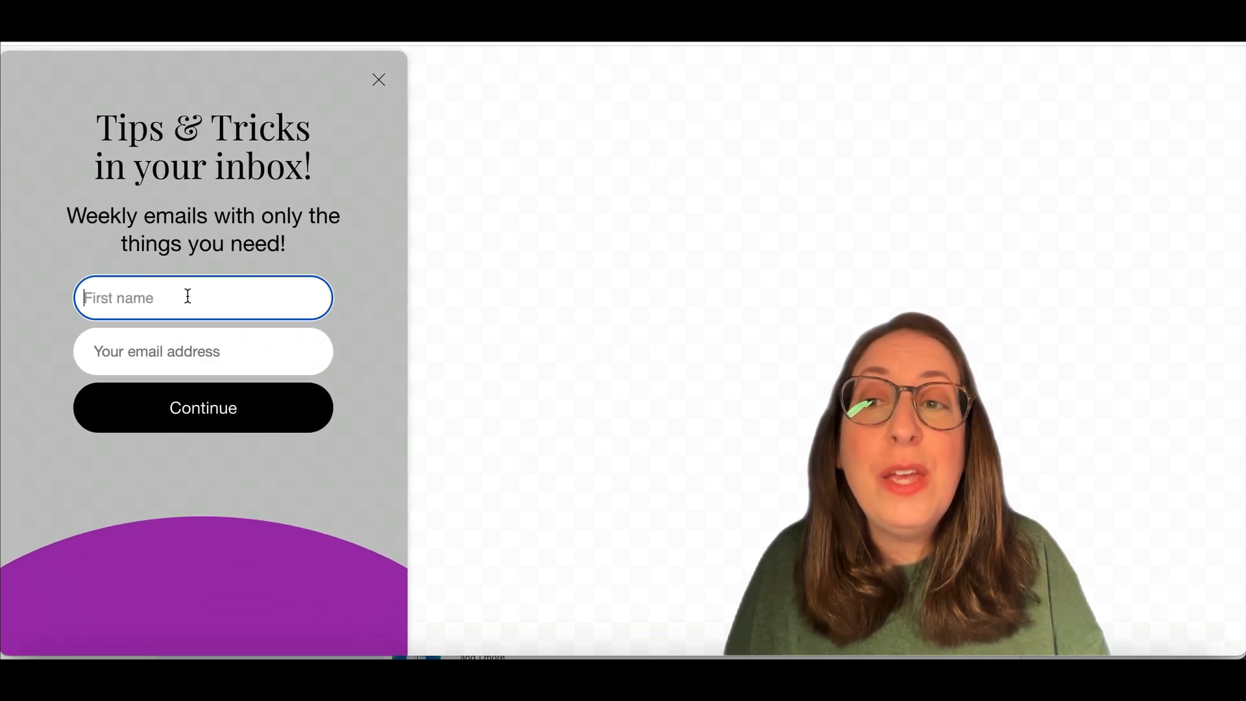
{"action": "type", "text": "Marti"}
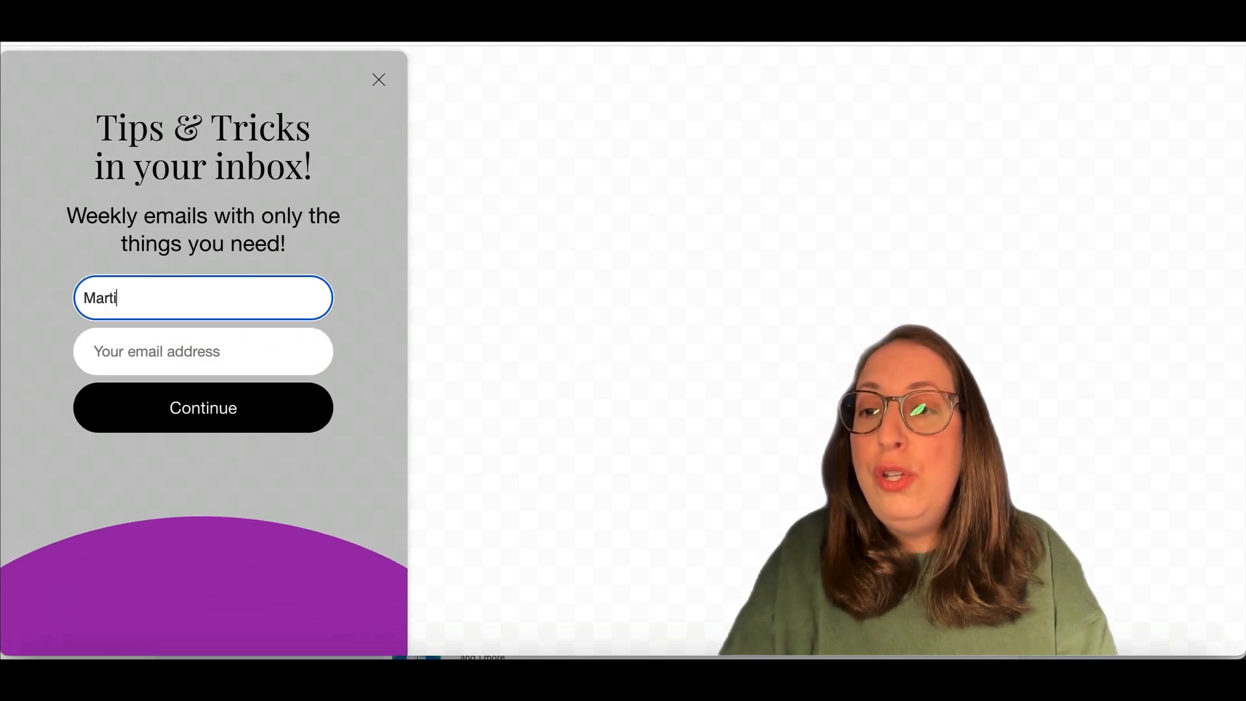
{"action": "key", "text": "Tab"}
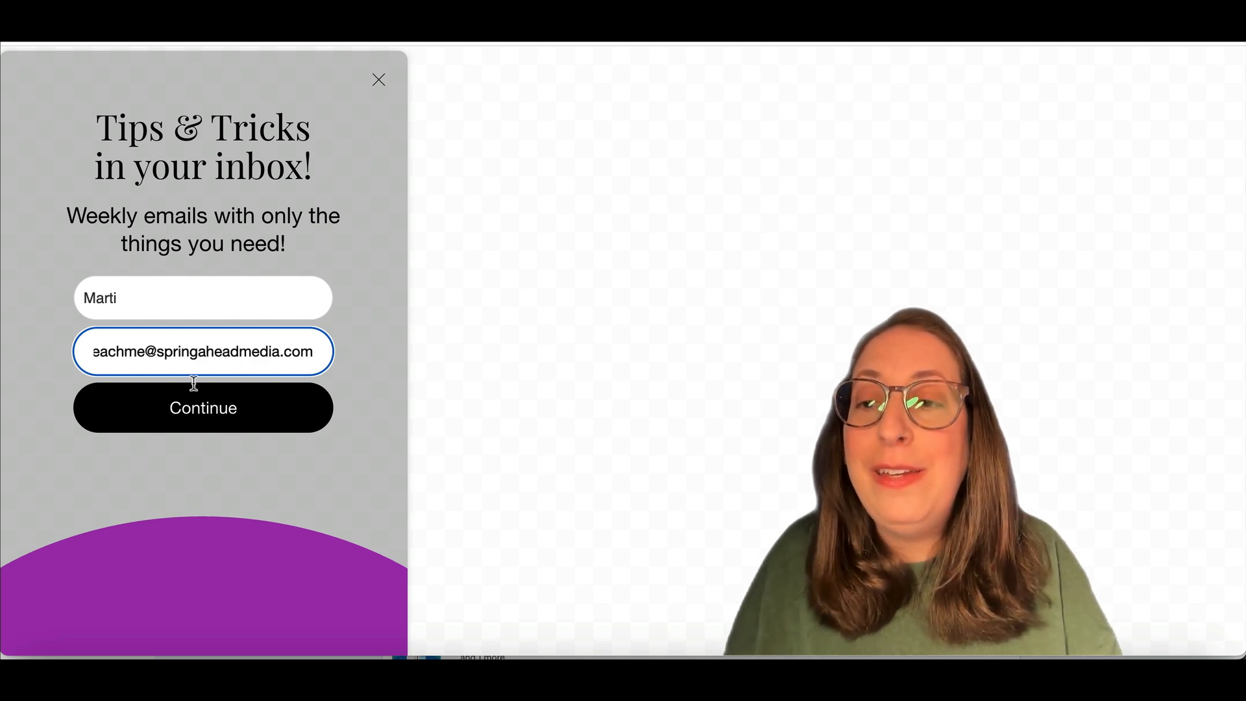
{"action": "left_click", "coordinate": [202, 416]}
{"action": "left_click", "coordinate": [371, 234]}
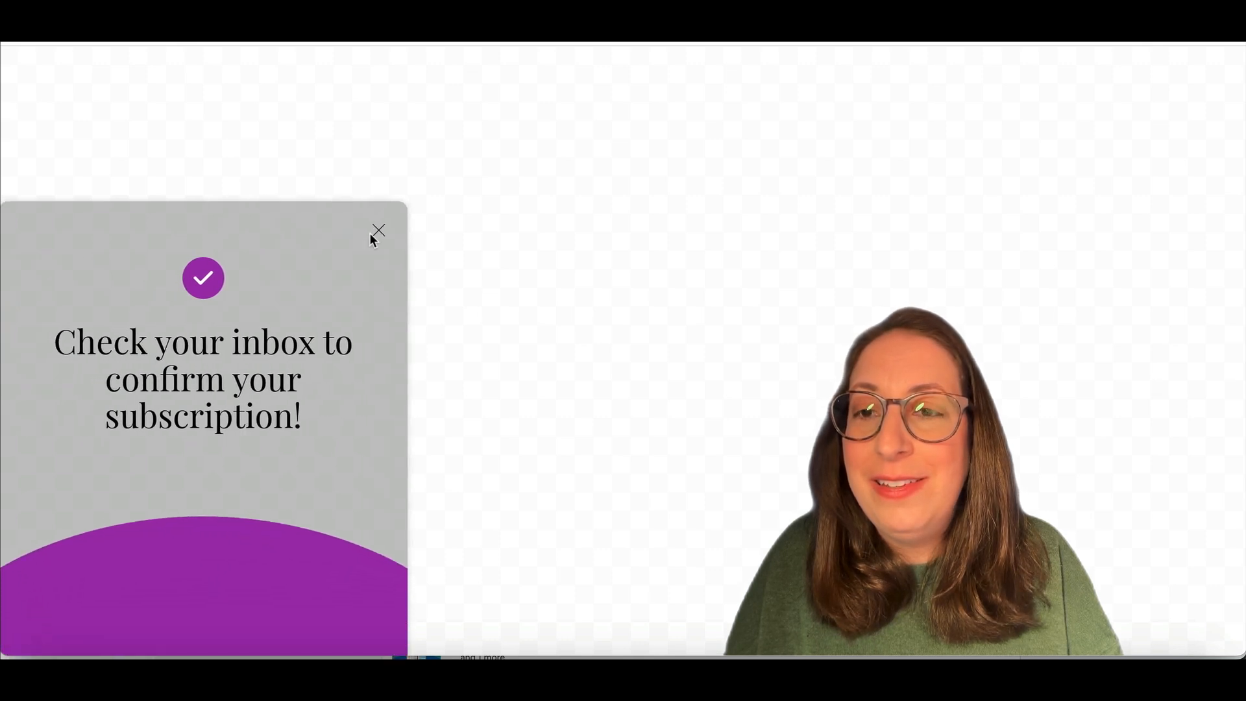
{"action": "left_click", "coordinate": [379, 233]}
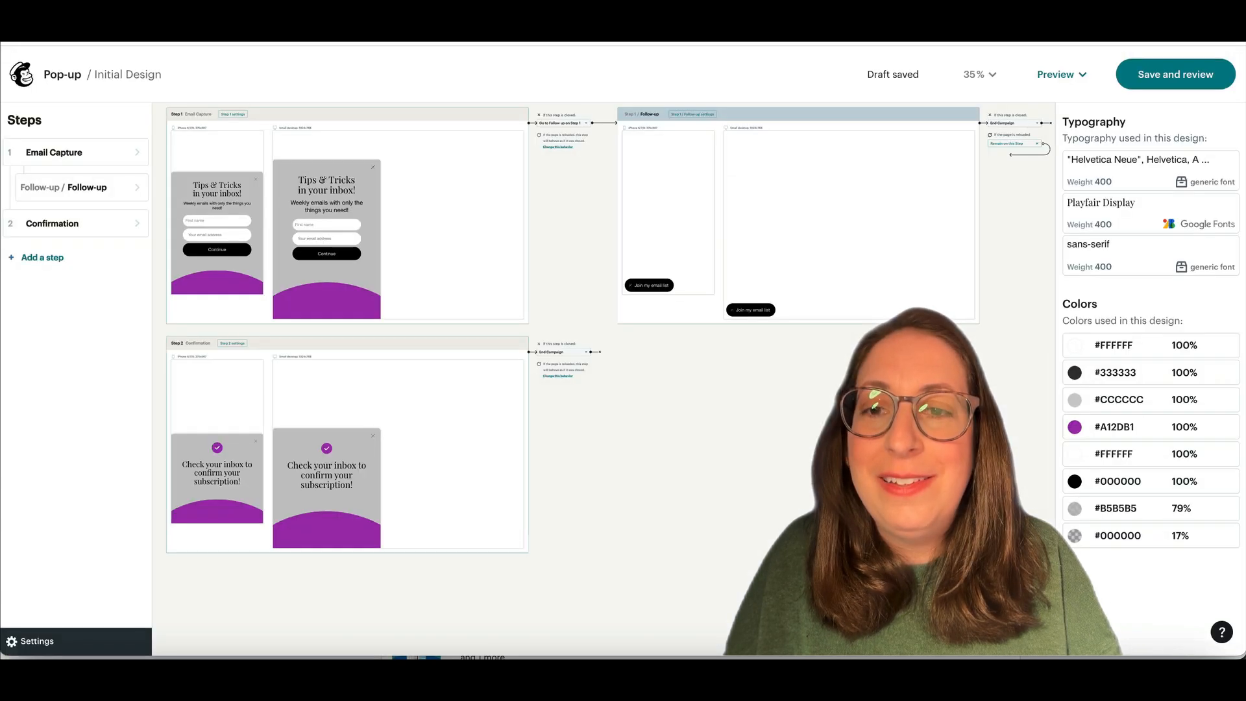
Step: Preview again, dismiss the pop-up to check the 'Join my email list' teaser, then save and review
{"action": "left_click", "coordinate": [1058, 74]}
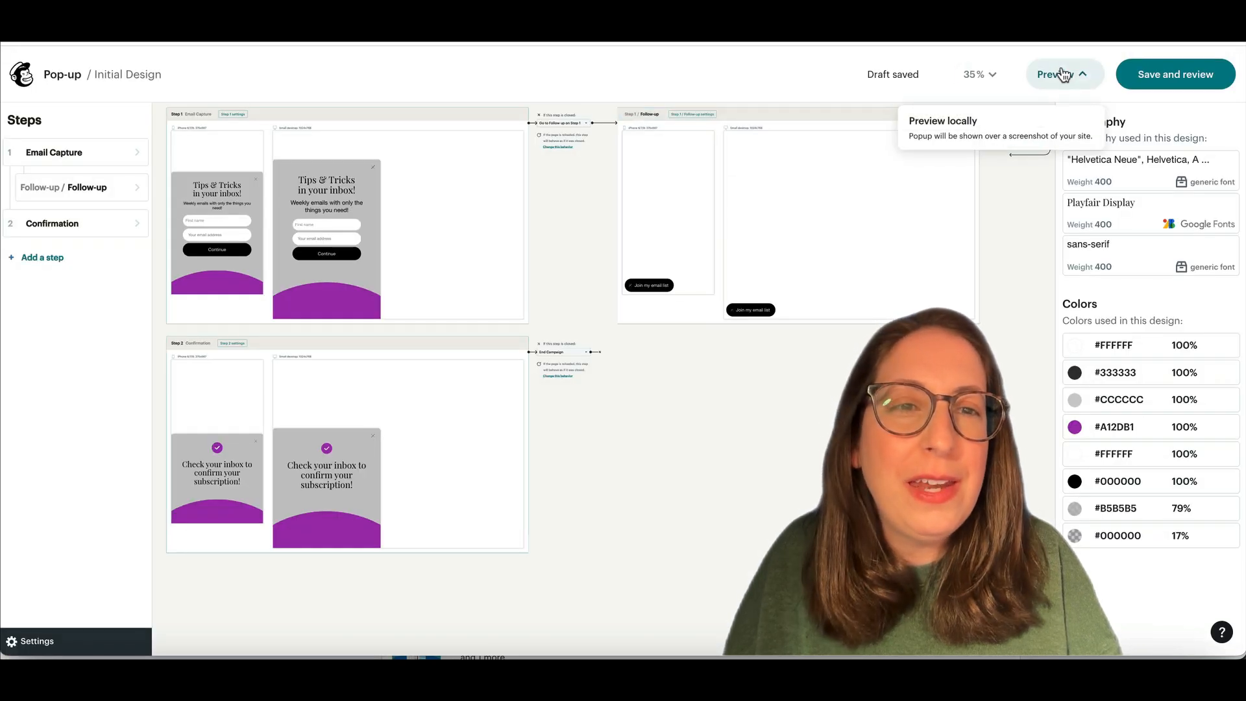
{"action": "left_click", "coordinate": [1000, 128]}
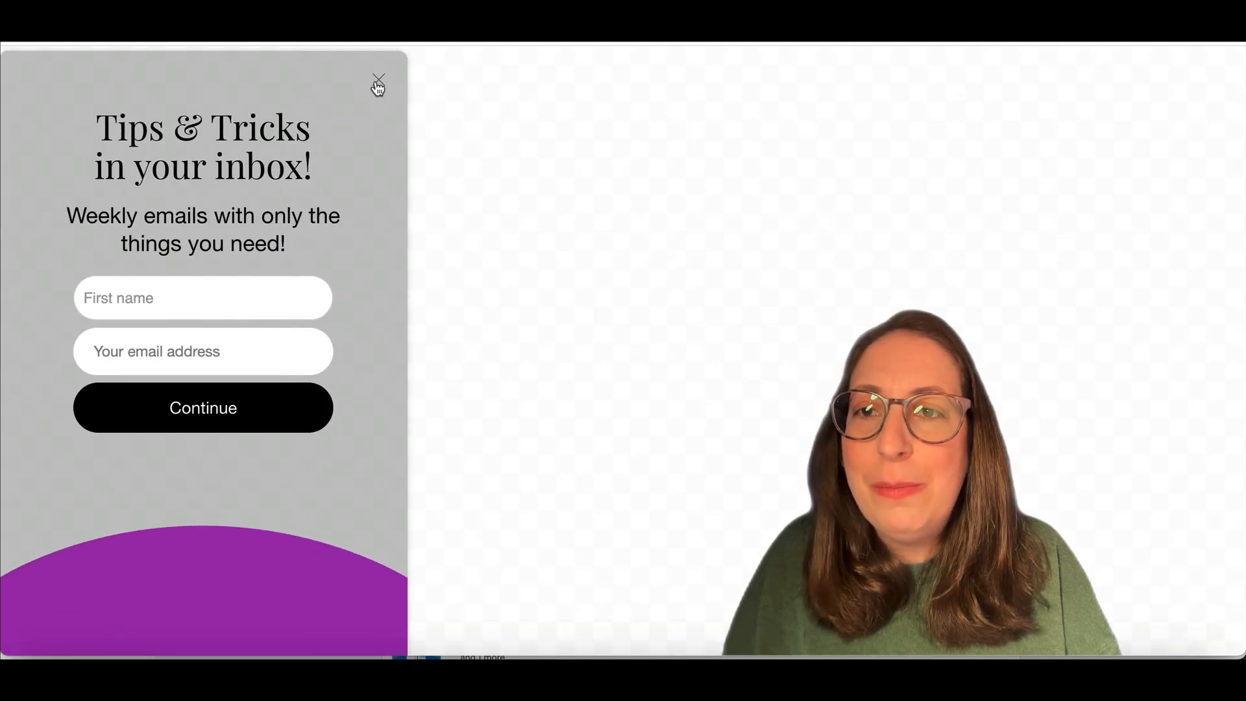
{"action": "left_click", "coordinate": [378, 81]}
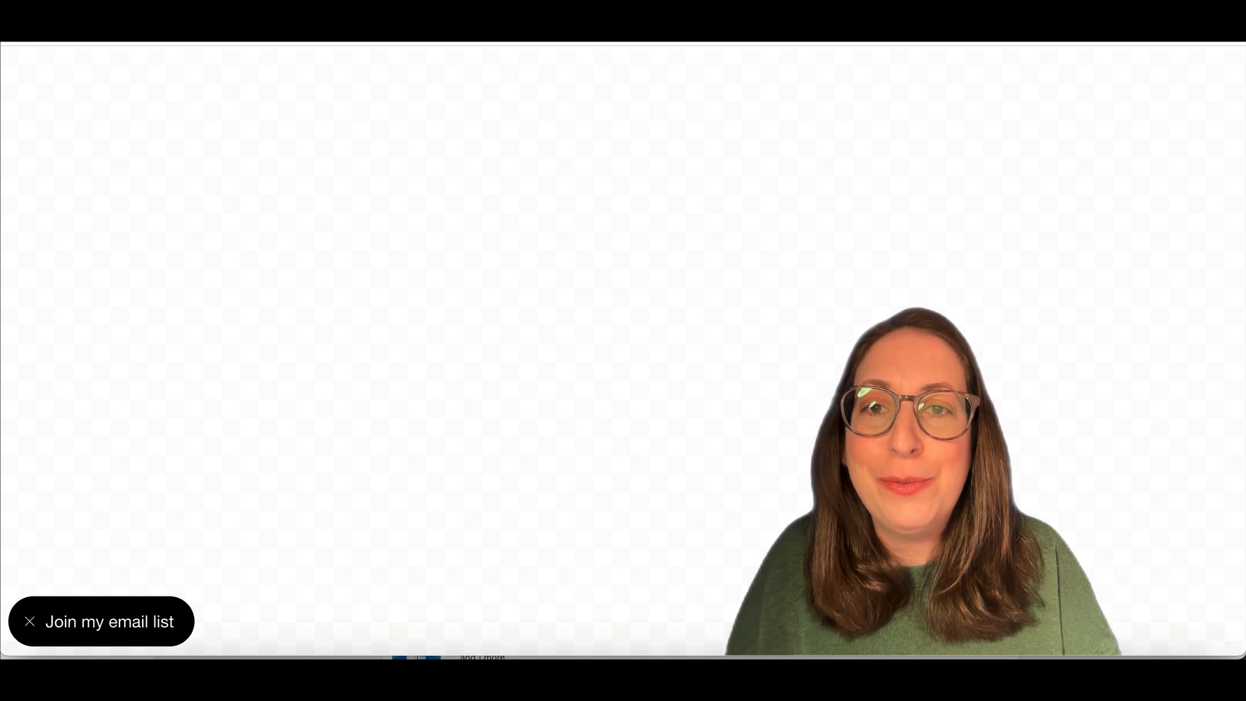
{"action": "key", "text": "super+w"}
{"action": "left_click", "coordinate": [1158, 79]}
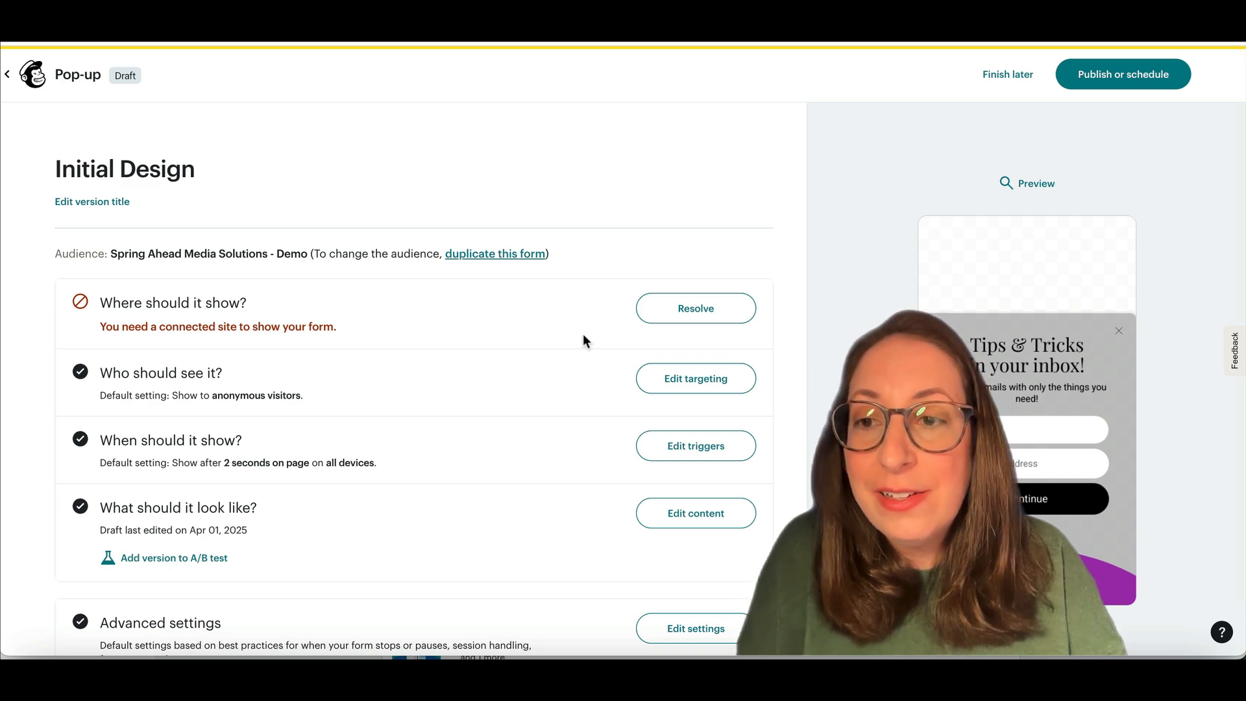
{"action": "left_click", "coordinate": [673, 314]}
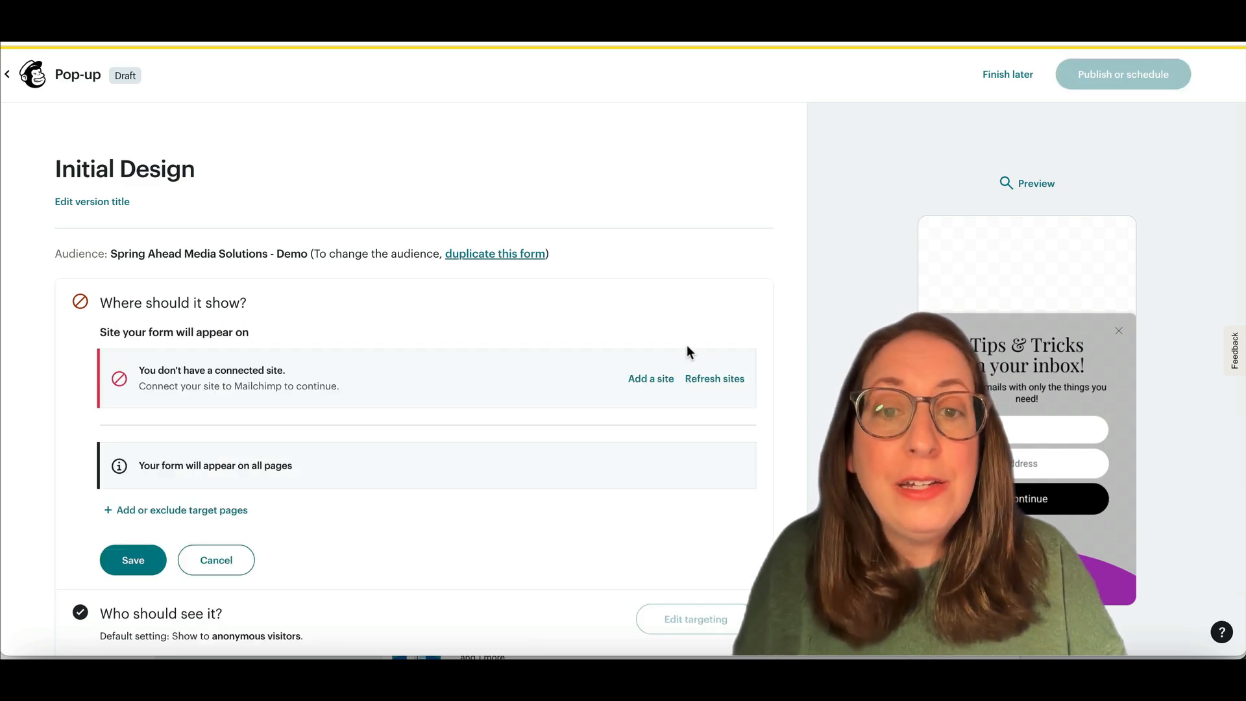
{"action": "left_click", "coordinate": [666, 375]}
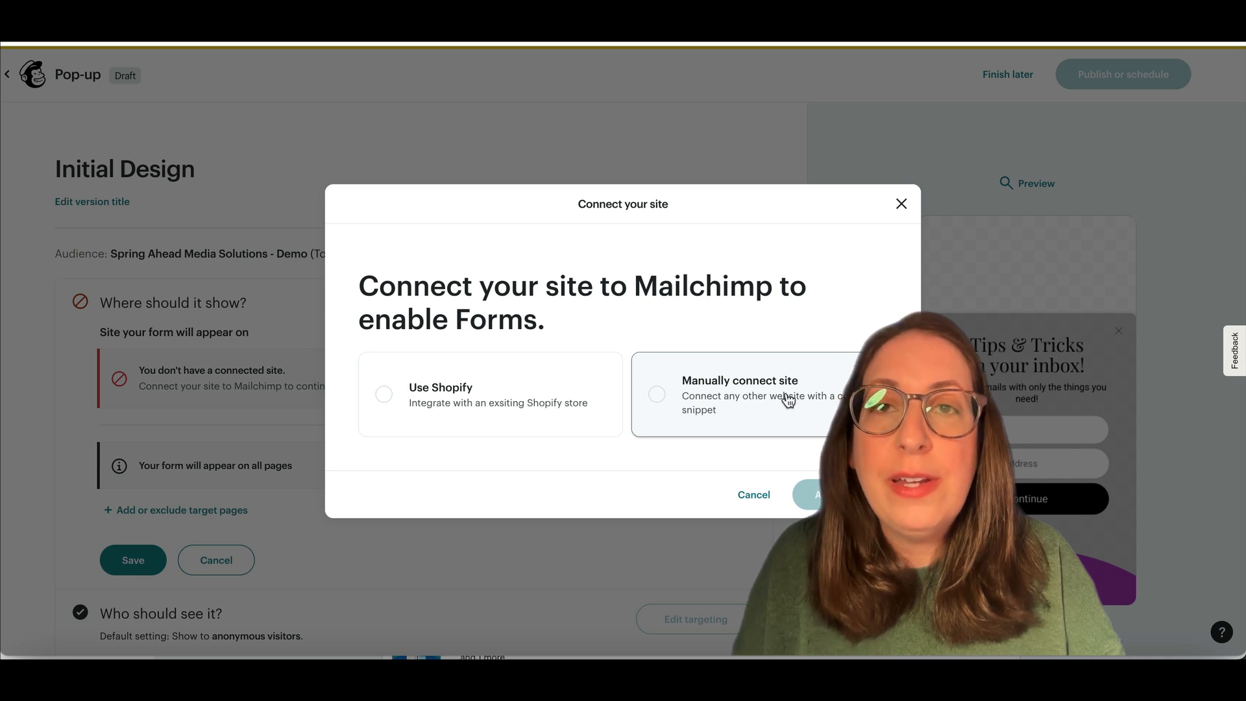
{"action": "left_click", "coordinate": [901, 207]}
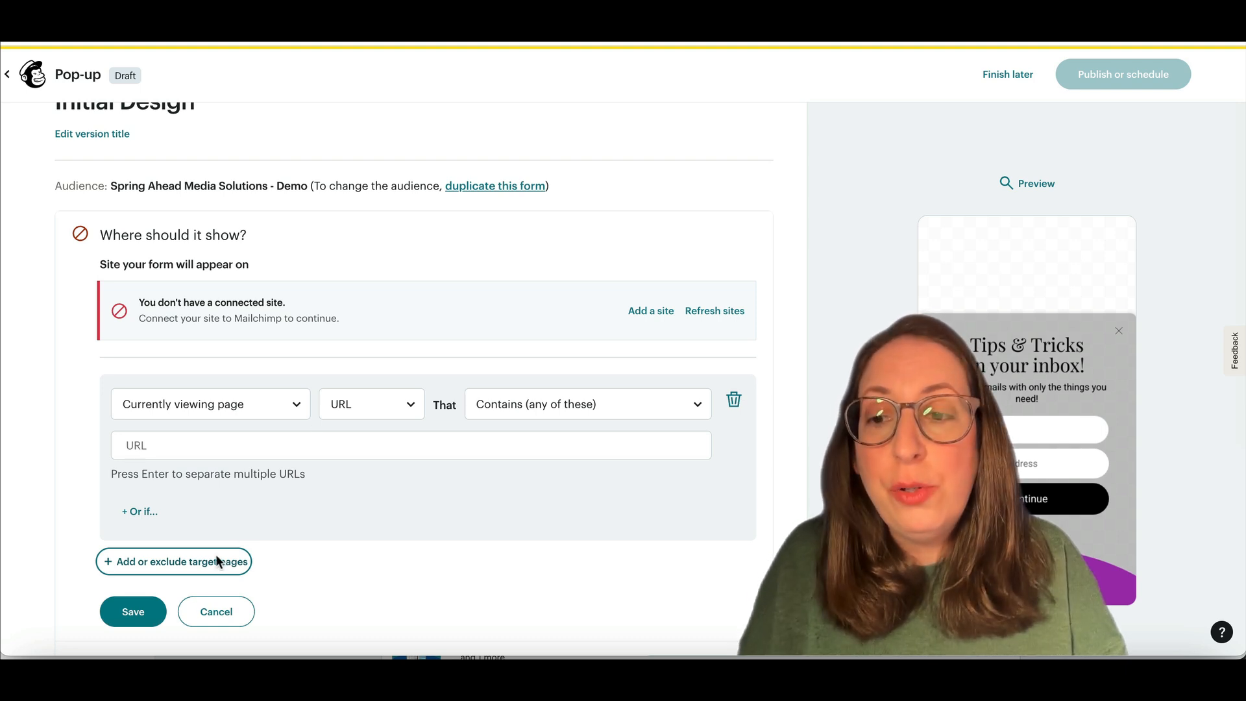
{"action": "left_click", "coordinate": [213, 613]}
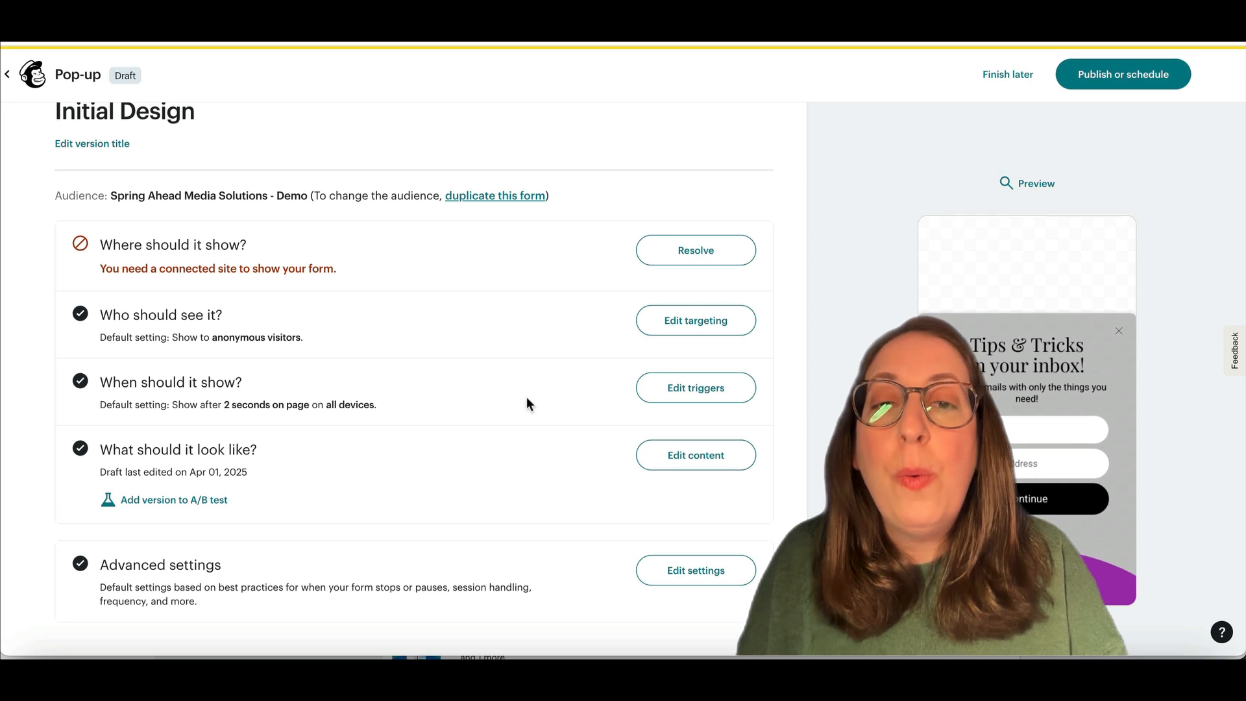
{"action": "left_click", "coordinate": [667, 393]}
{"action": "scroll", "coordinate": [444, 340], "scroll_direction": "down", "scroll_amount": 1}
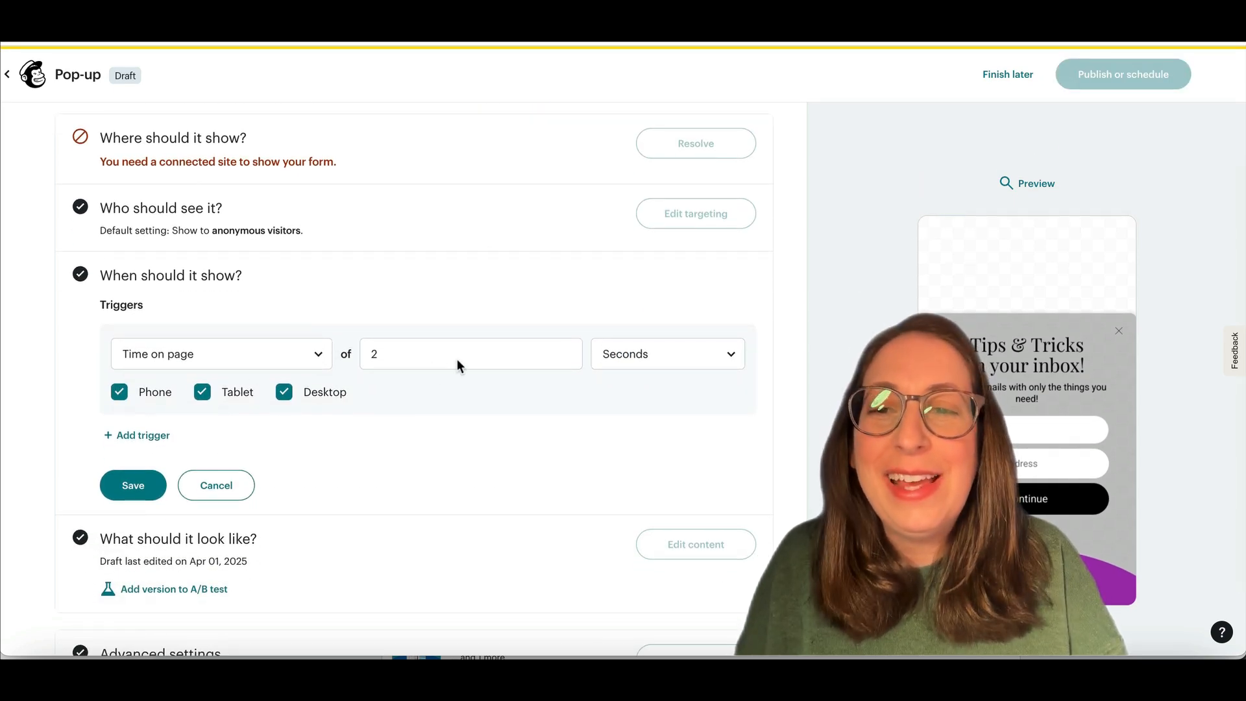
{"action": "left_click", "coordinate": [216, 487]}
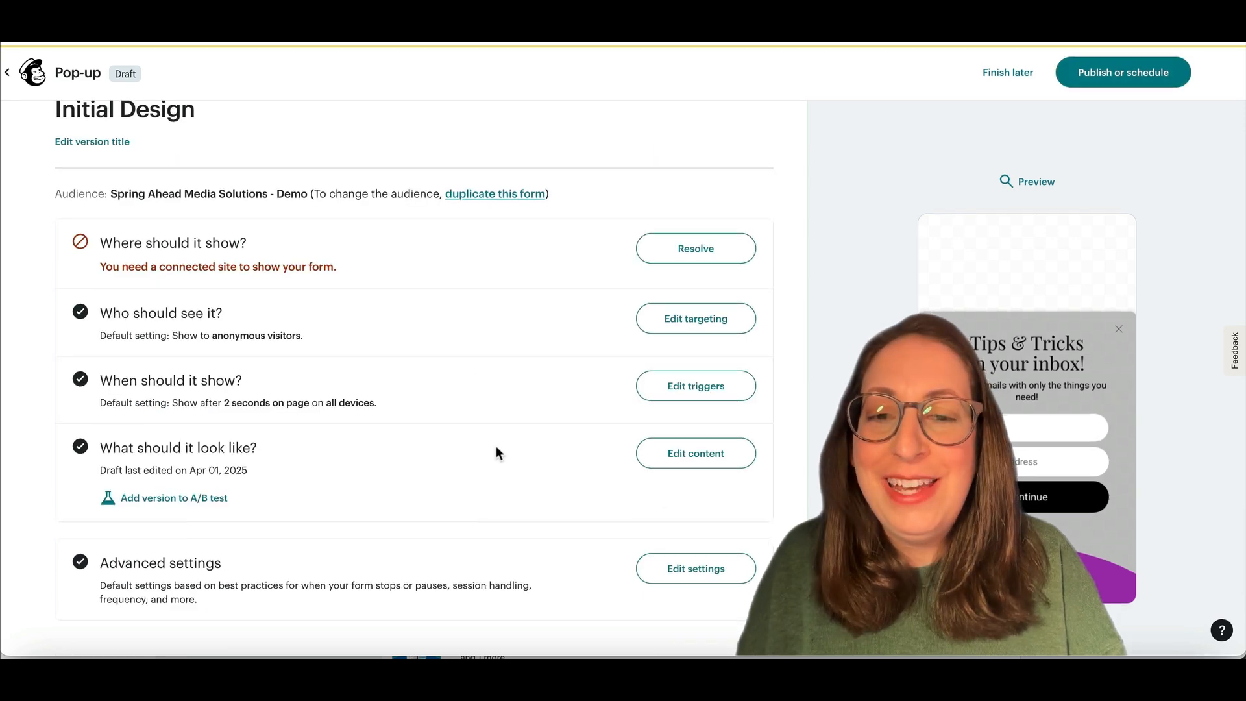
{"action": "left_click", "coordinate": [674, 568]}
{"action": "scroll", "coordinate": [524, 498], "scroll_direction": "down", "scroll_amount": 8}
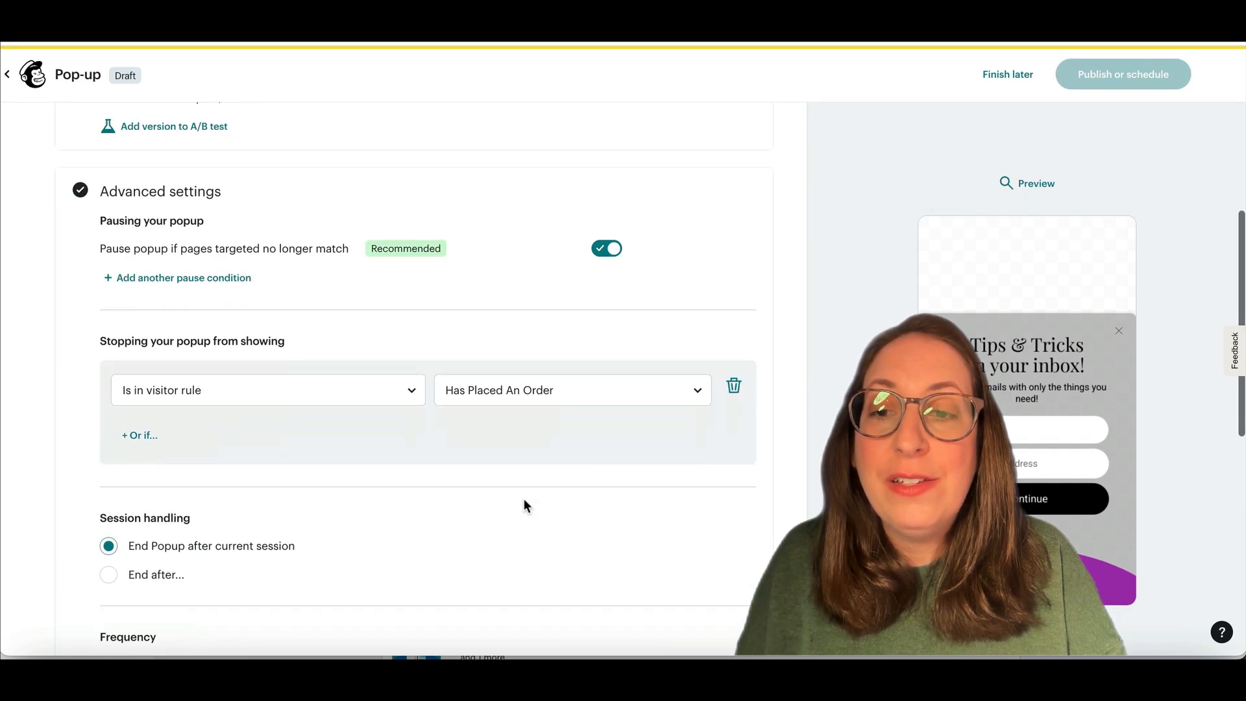